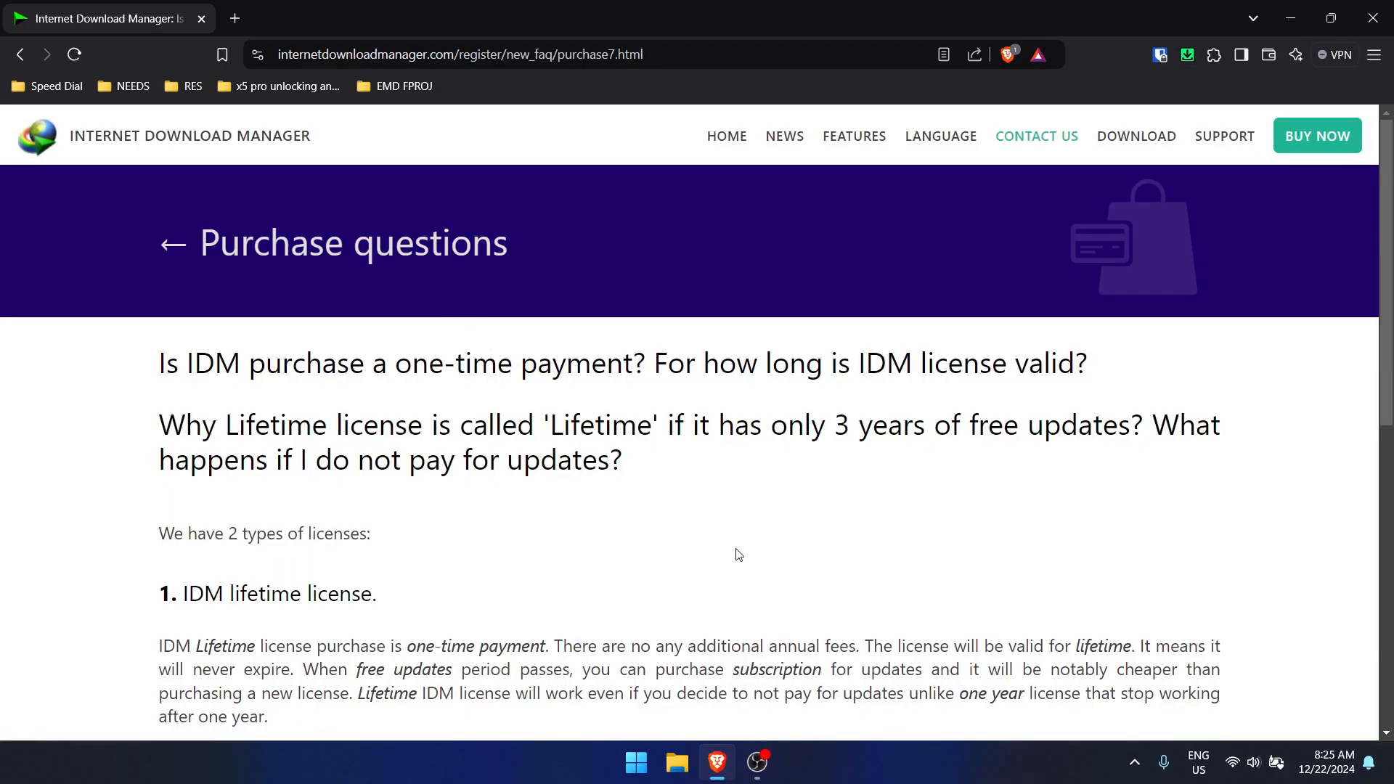
scroll(739, 525, "down", 3)
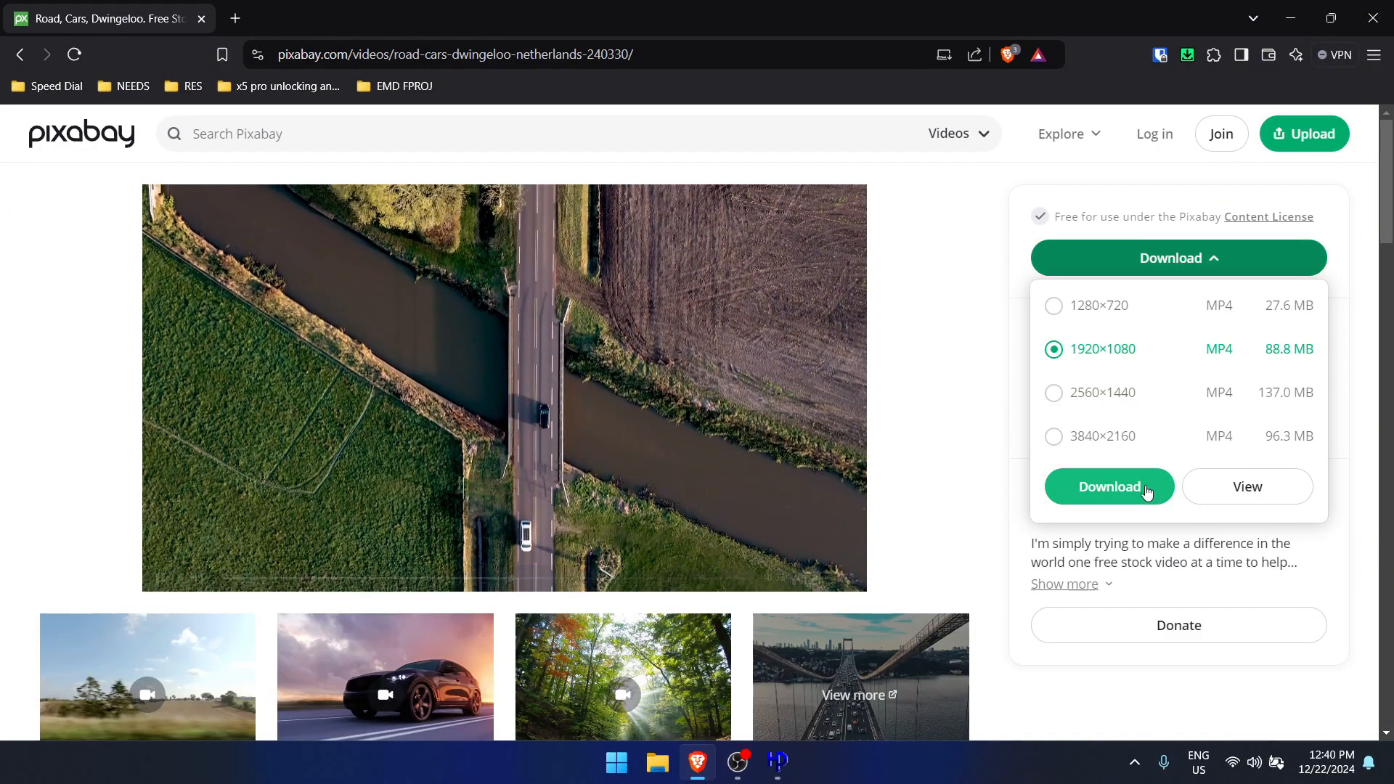
Step: Download the Pixabay road video as a 1920×1080 MP4 through HTTP Downloader and bring up the downloader's main window
left_click(1145, 487)
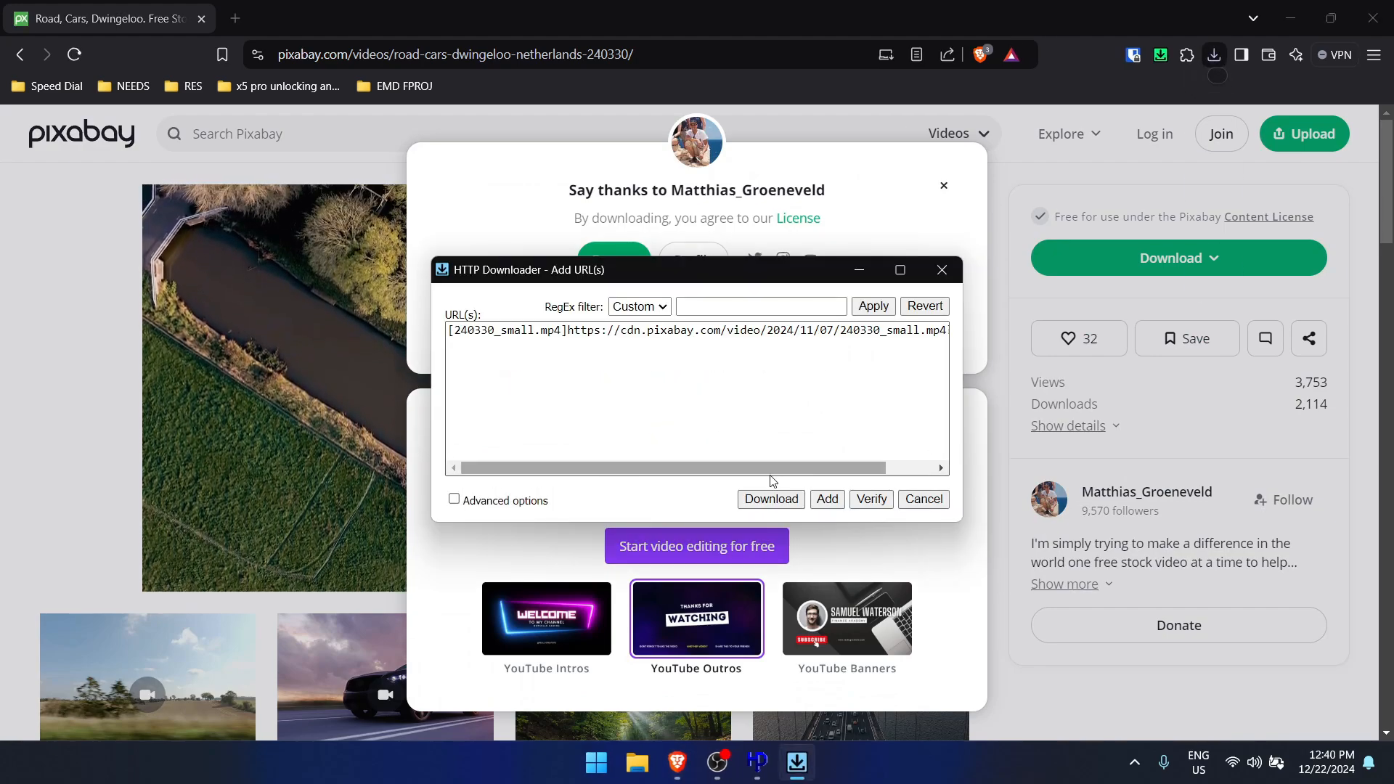
left_click(770, 500)
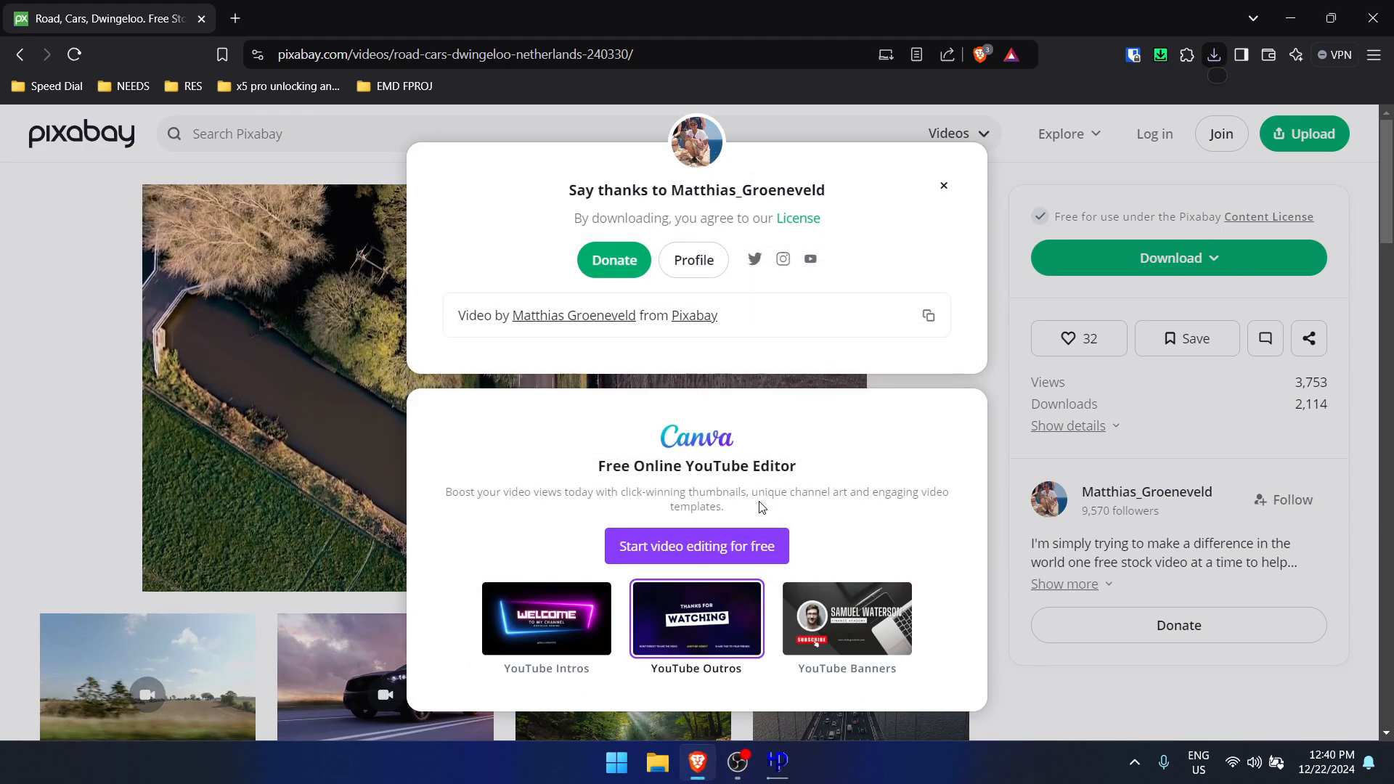
left_click(781, 766)
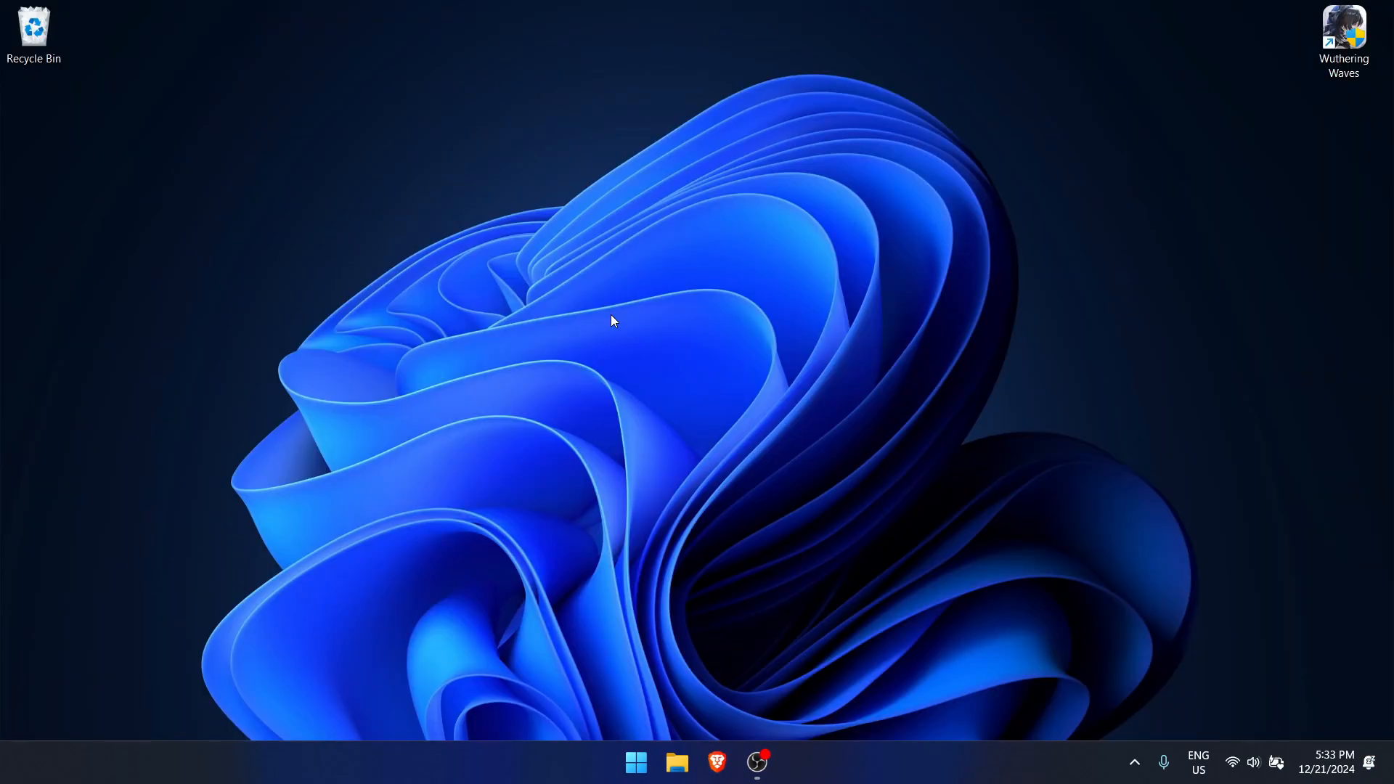
Step: Open the Brave browser, search the web for "http downloader" and open the HTTP Downloader project page on erickutcher.github.io
left_click(717, 762)
type("http down")
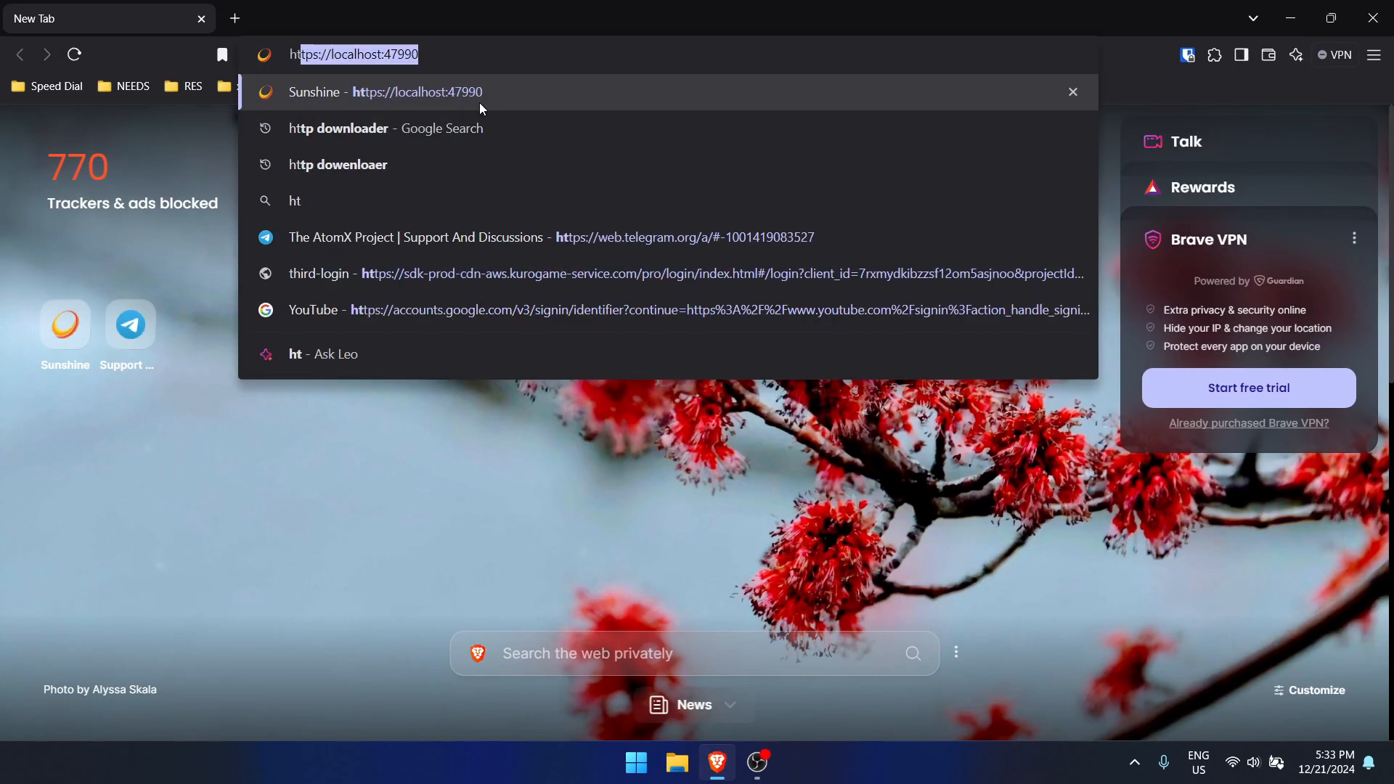
key("Return")
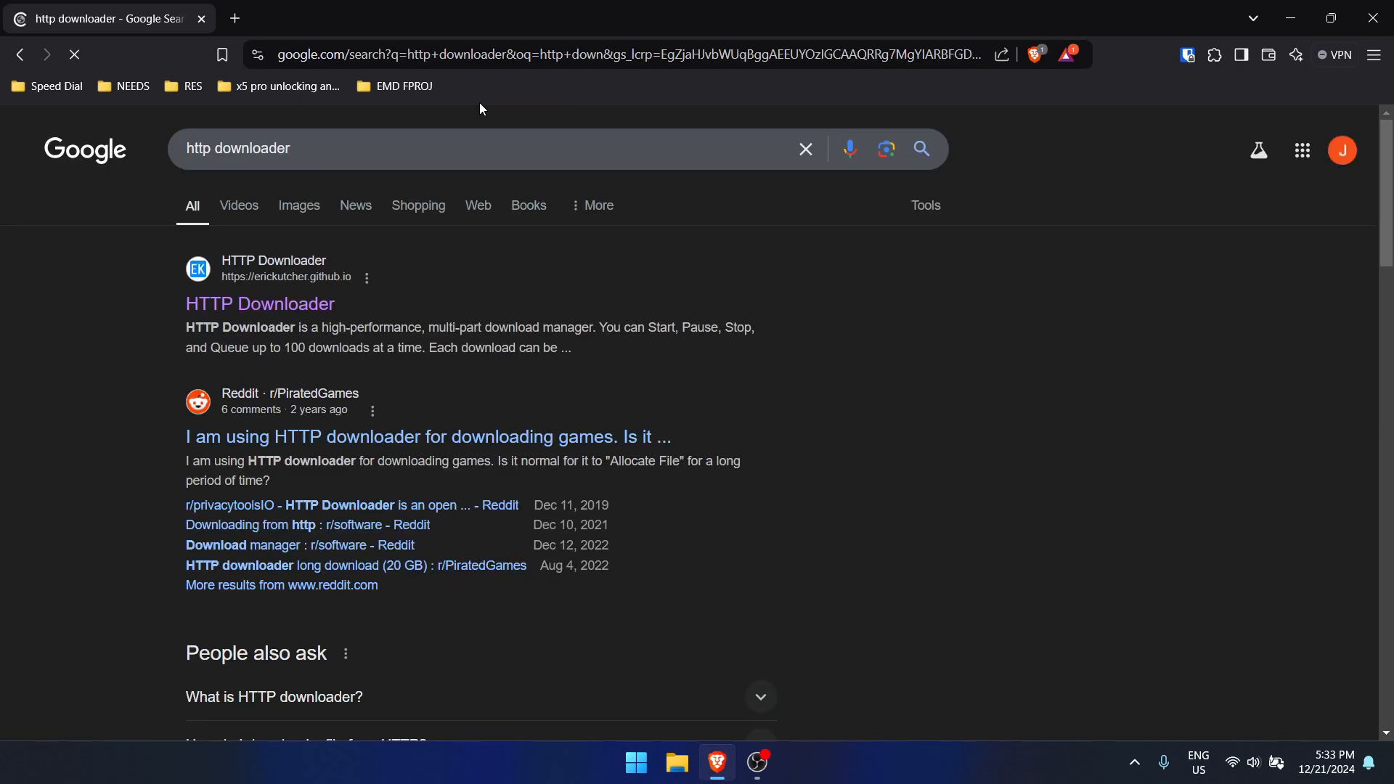
left_click(331, 308)
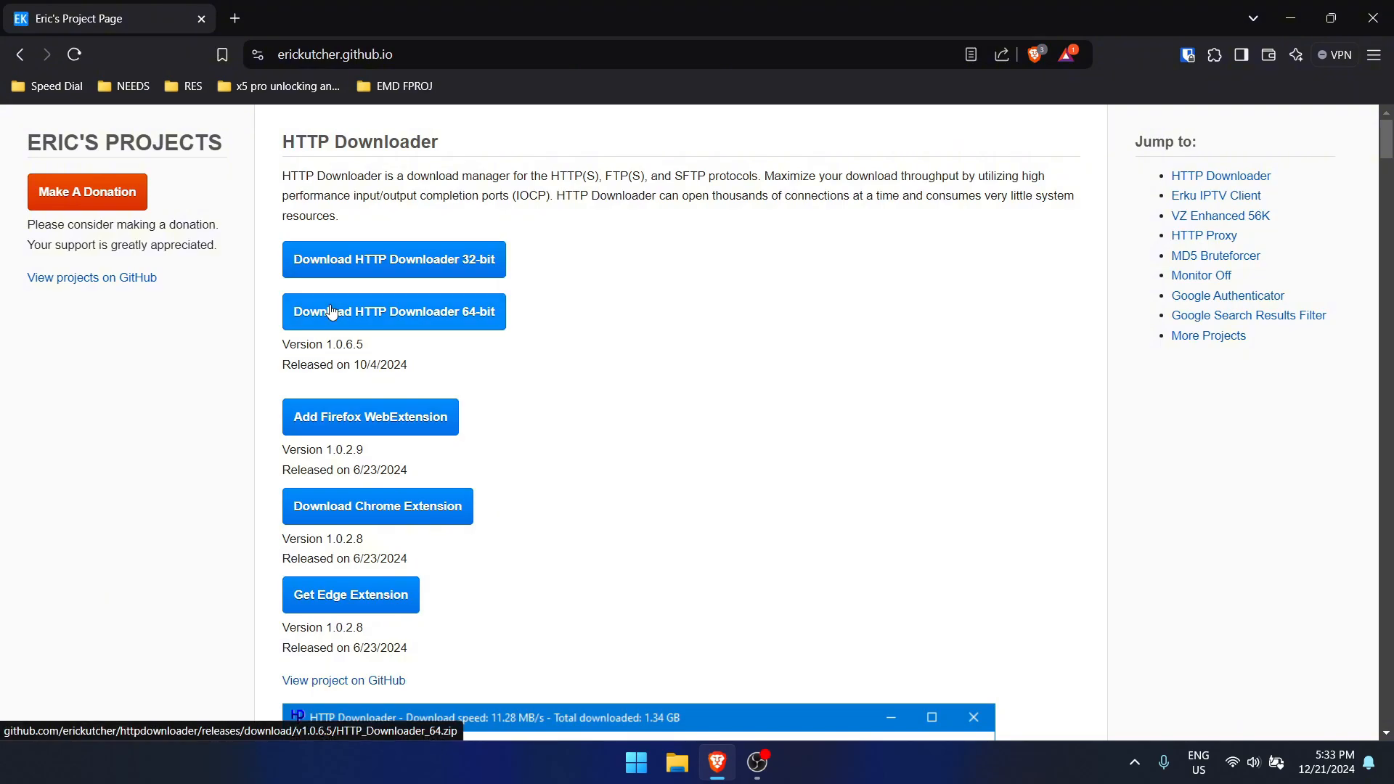
Step: Download the 64-bit version of HTTP Downloader and save the HTTP_Downloader_64 zip file to the Desktop
left_click(470, 328)
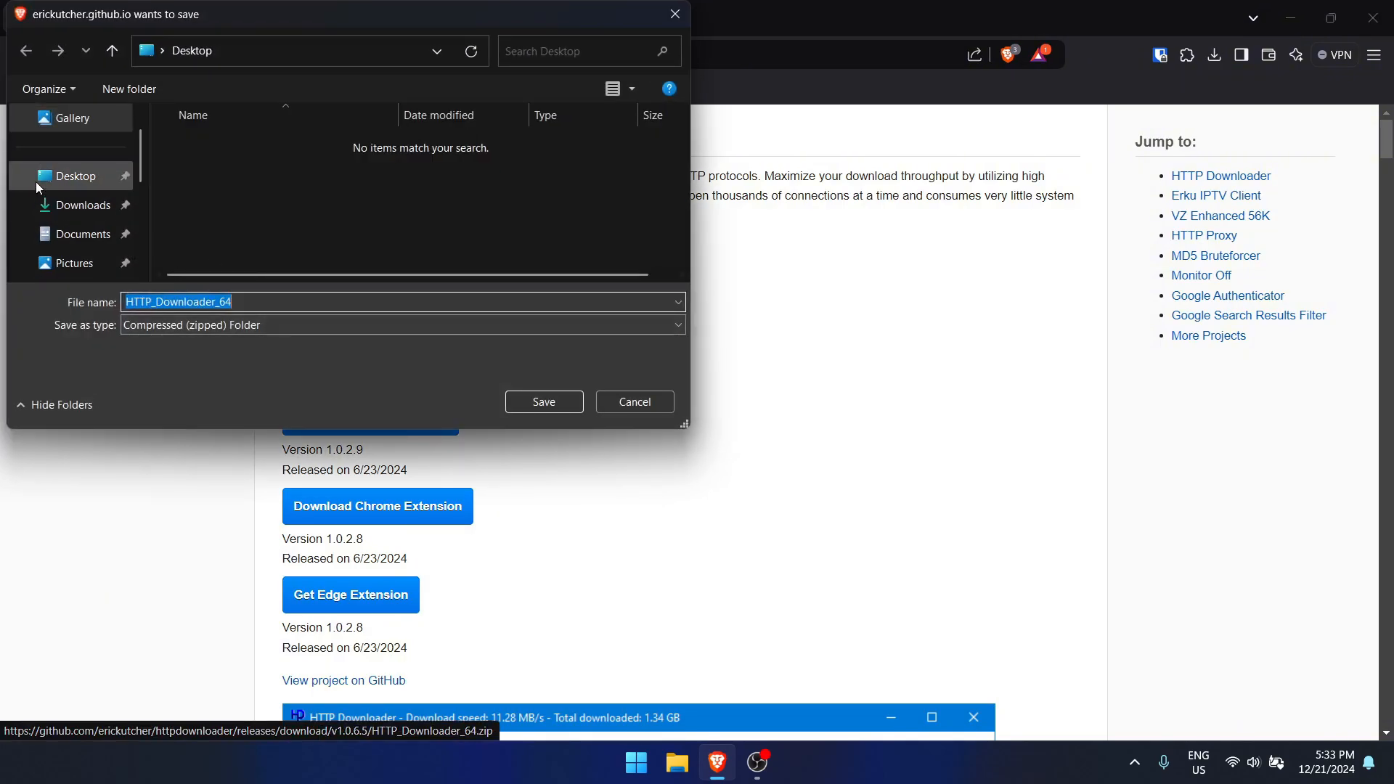
left_click(45, 179)
left_click(544, 402)
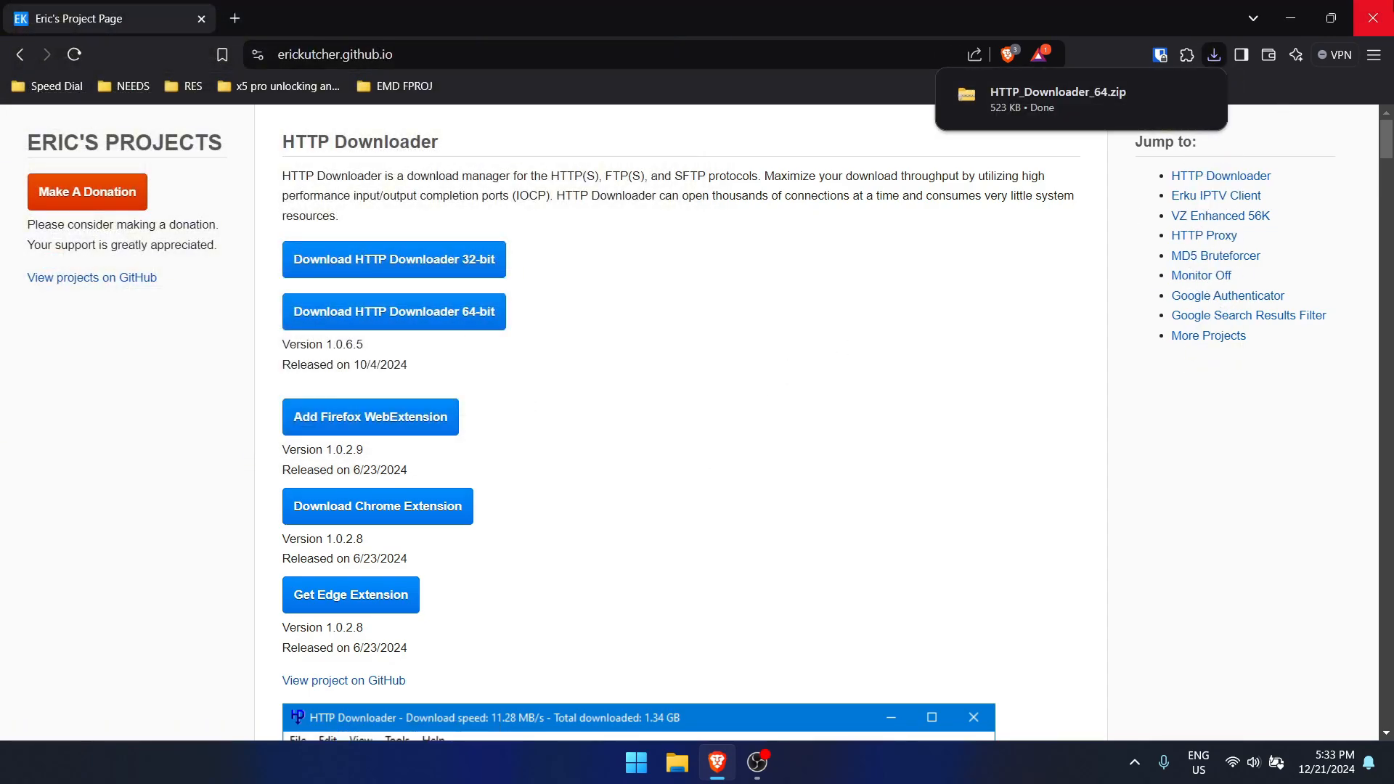
Step: Extract the HTTP_Downloader_64 zip on the desktop to its default folder and close the window showing the extracted files
left_click(1291, 18)
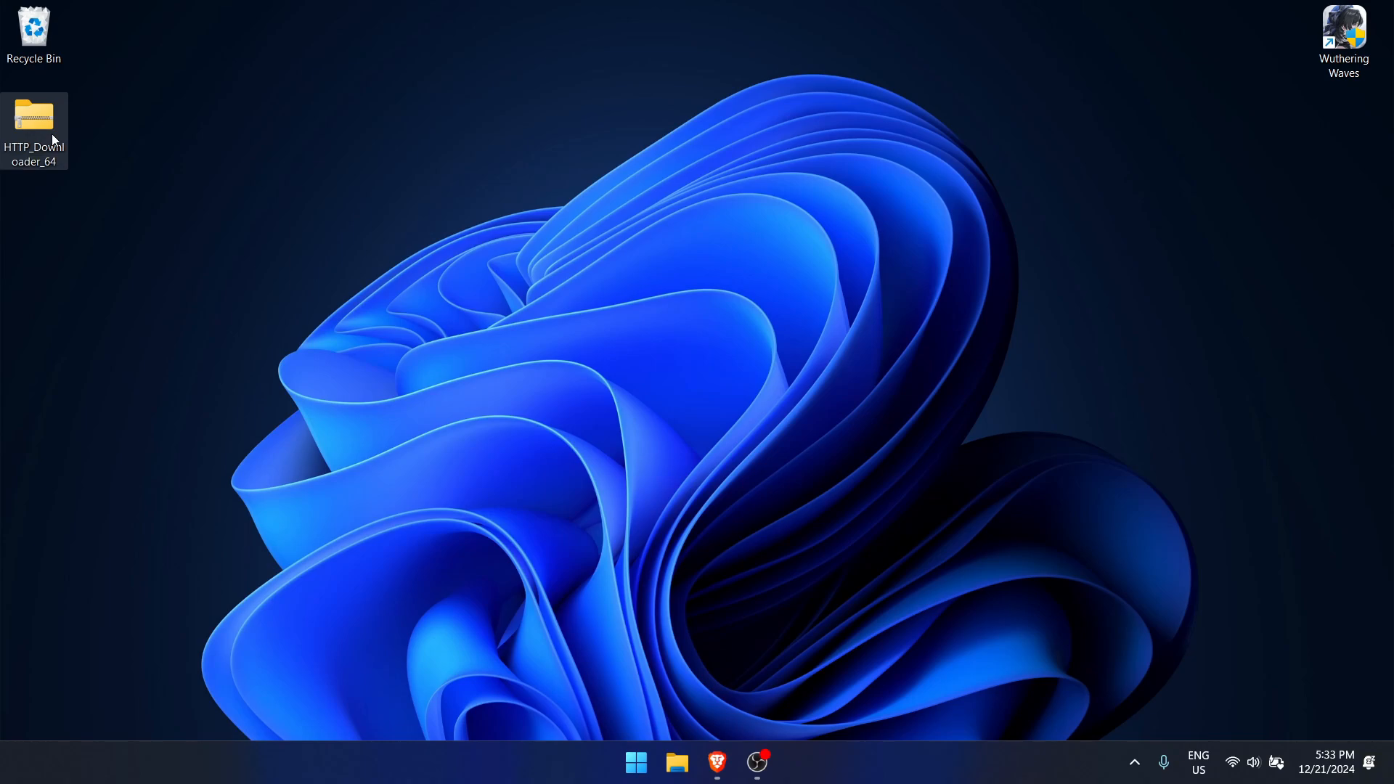
right_click(52, 135)
mouse_move(141, 237)
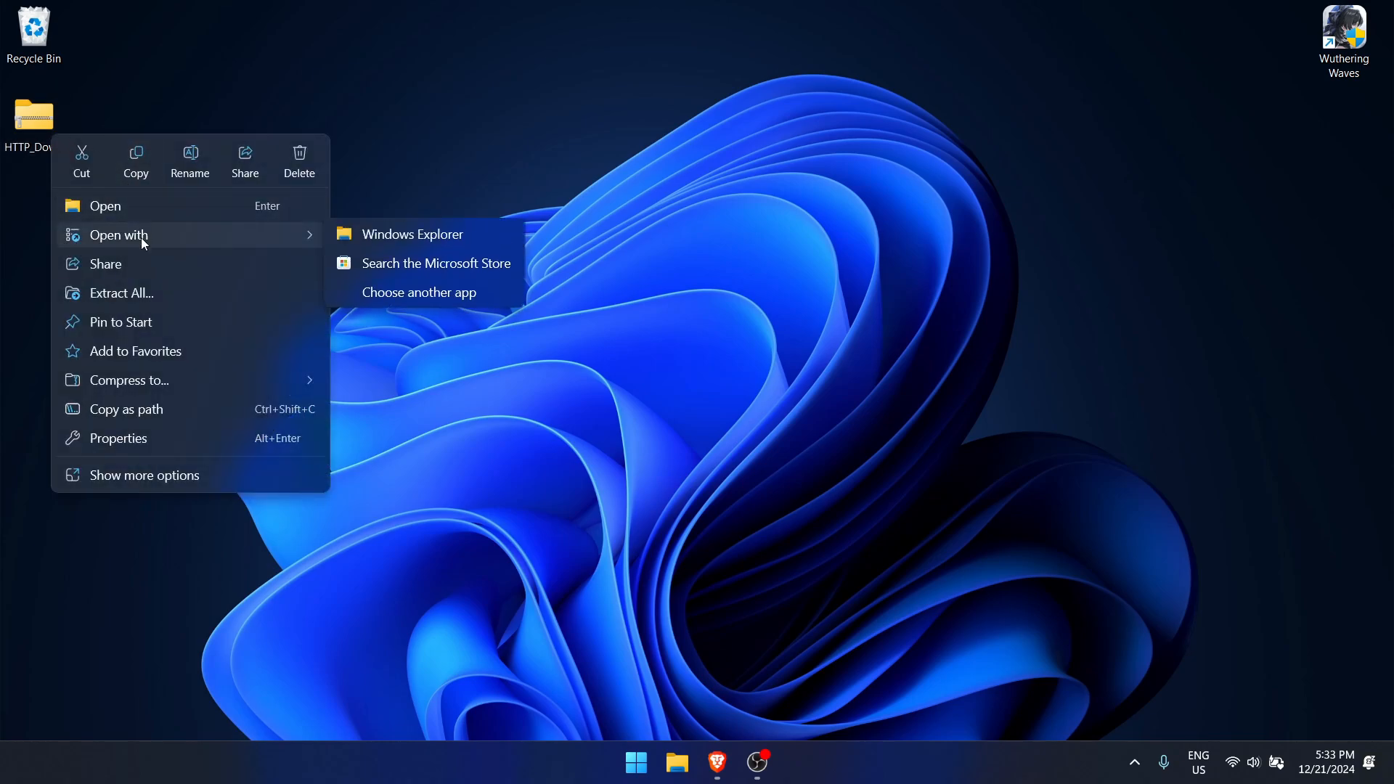
left_click(142, 290)
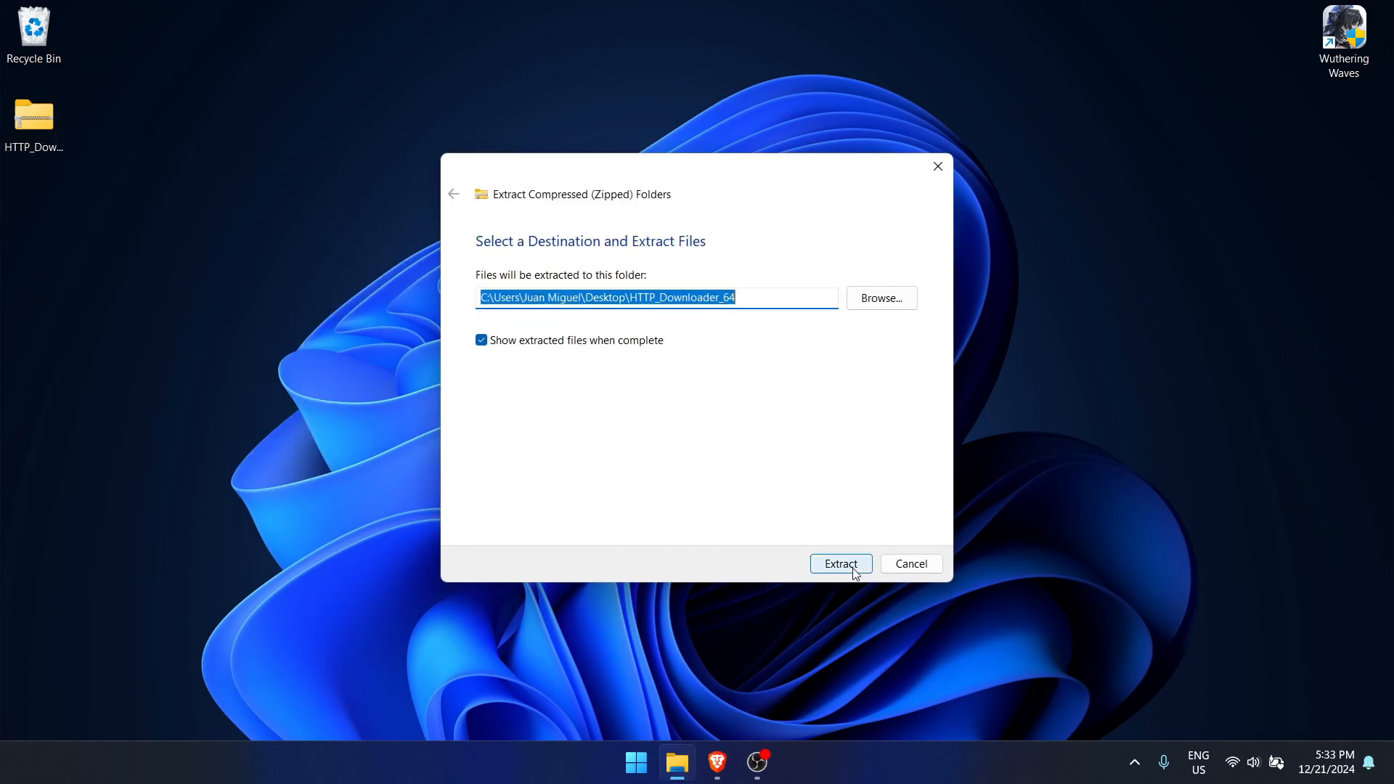
left_click(855, 573)
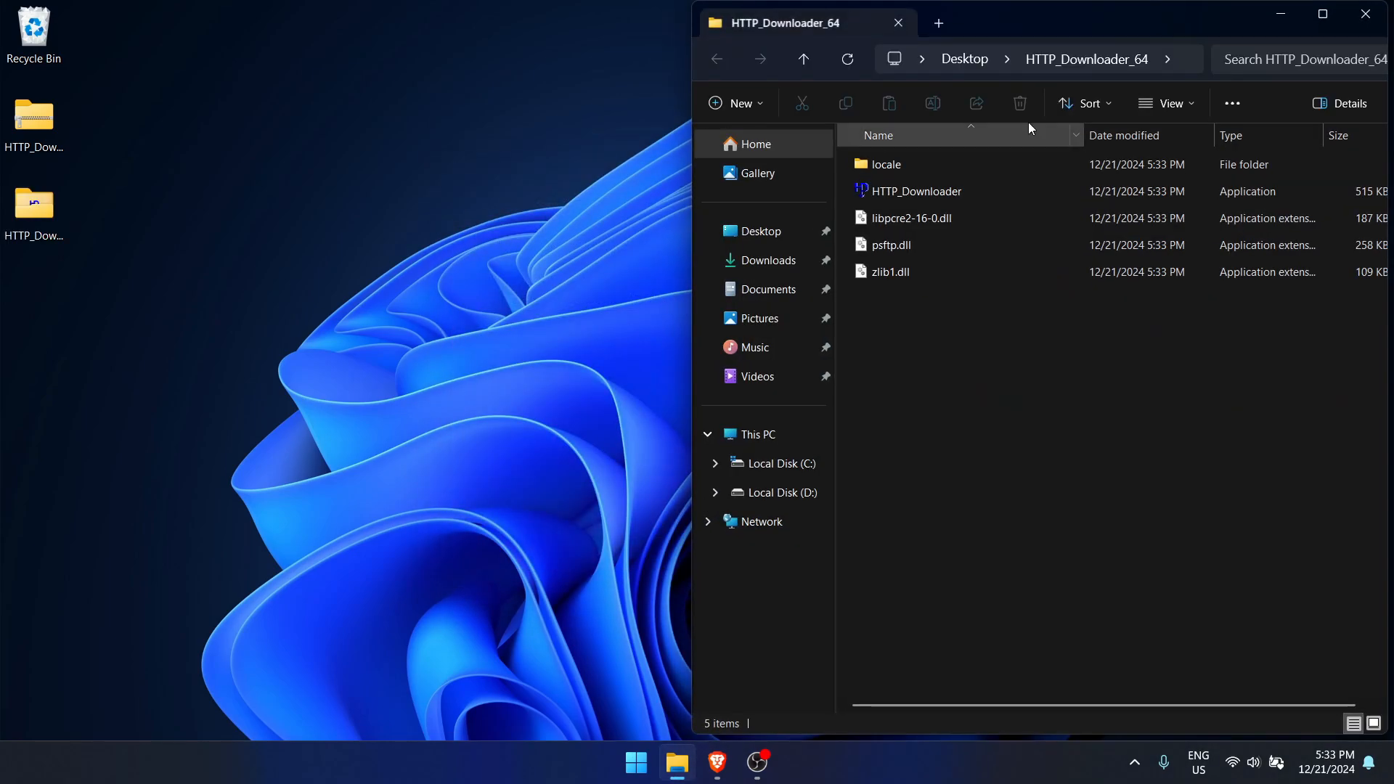
left_click(1365, 25)
Step: Copy the extracted HTTP_Downloader_64 folder to the Tools folder on Local Disk (D:) and remove the downloaded zip and folder from the desktop
left_click(679, 766)
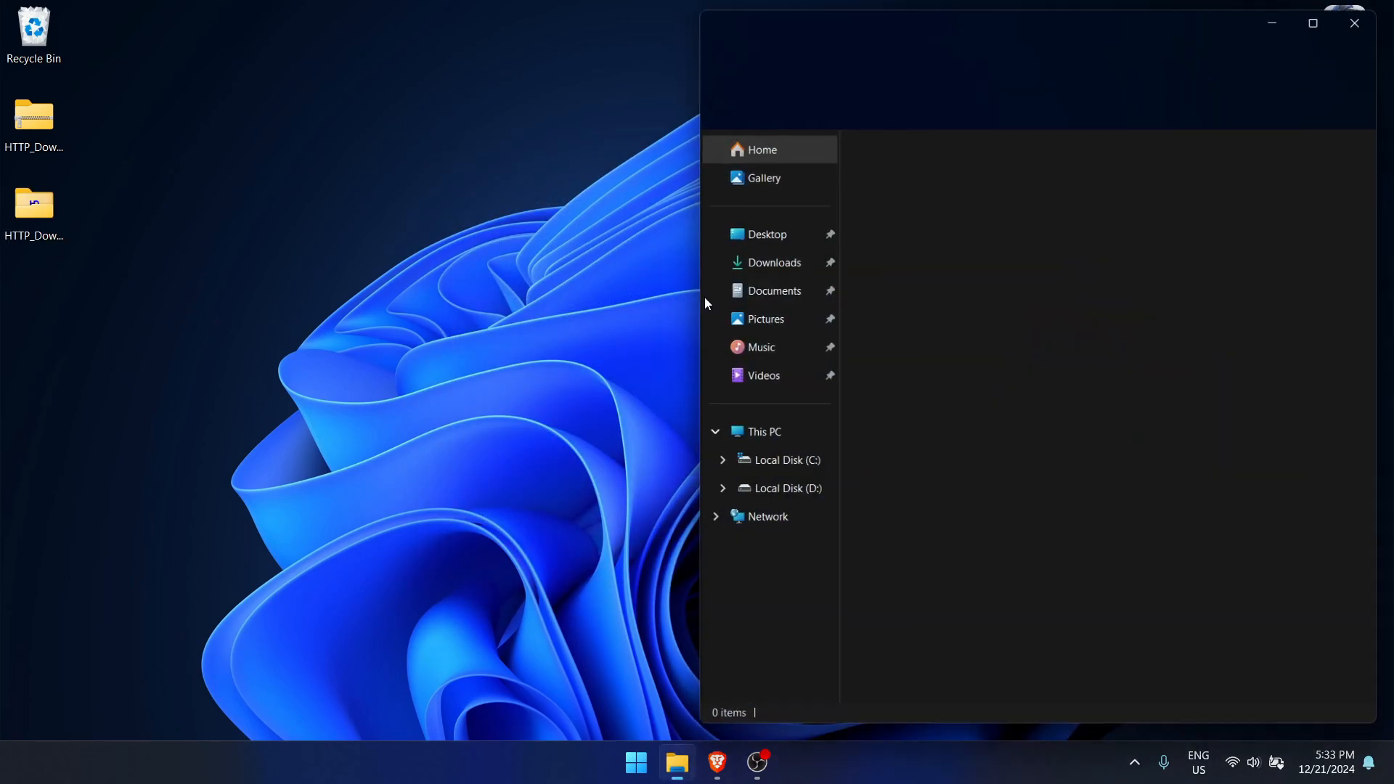
left_click(798, 490)
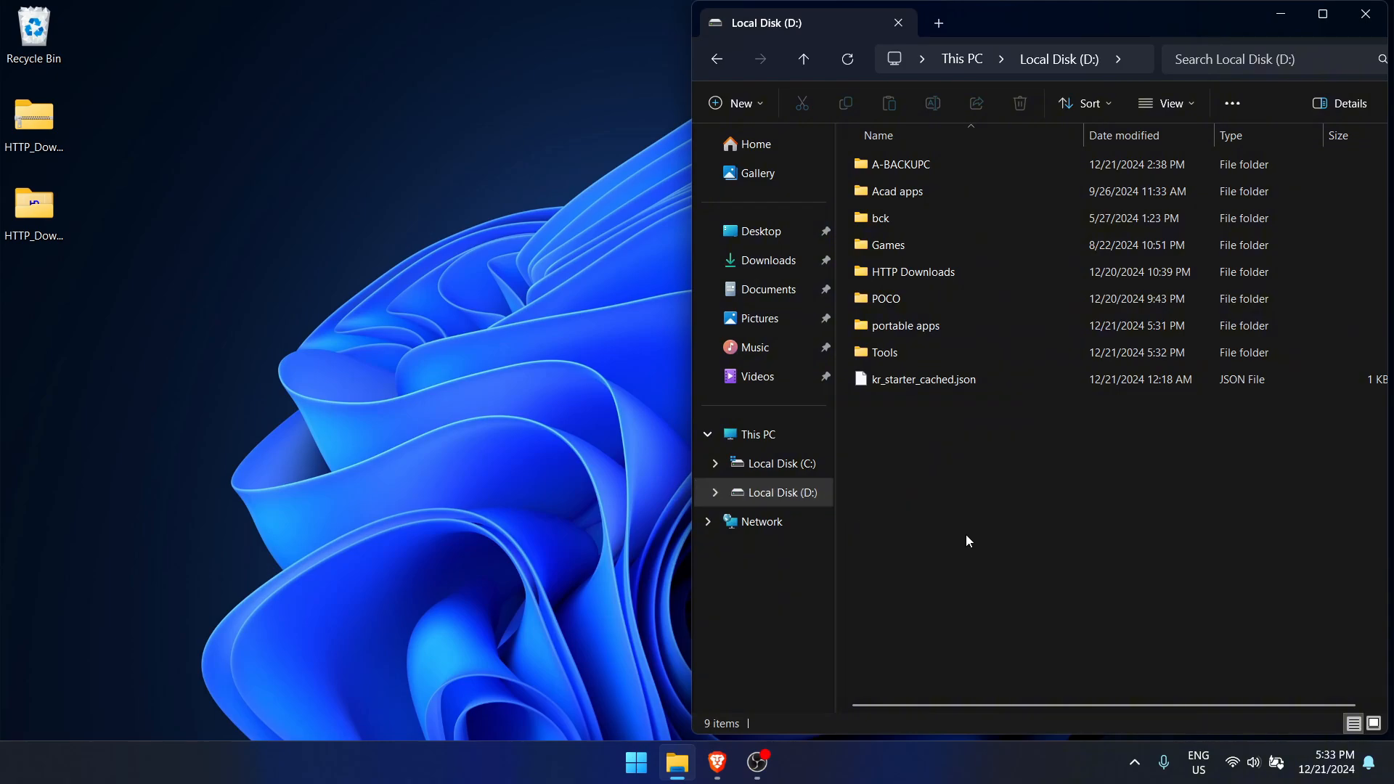
double_click(905, 352)
left_click(86, 203)
left_click(32, 212)
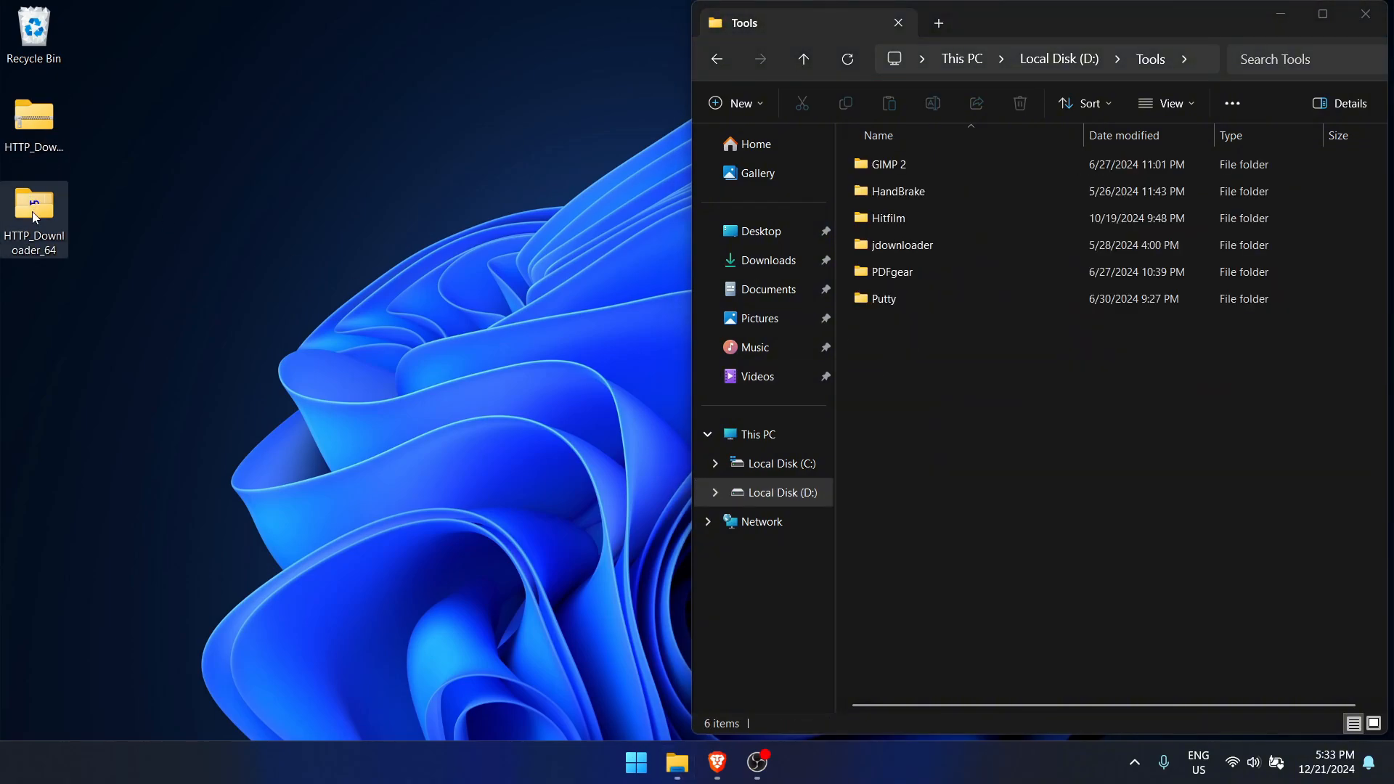
left_click_drag(32, 211, 978, 417)
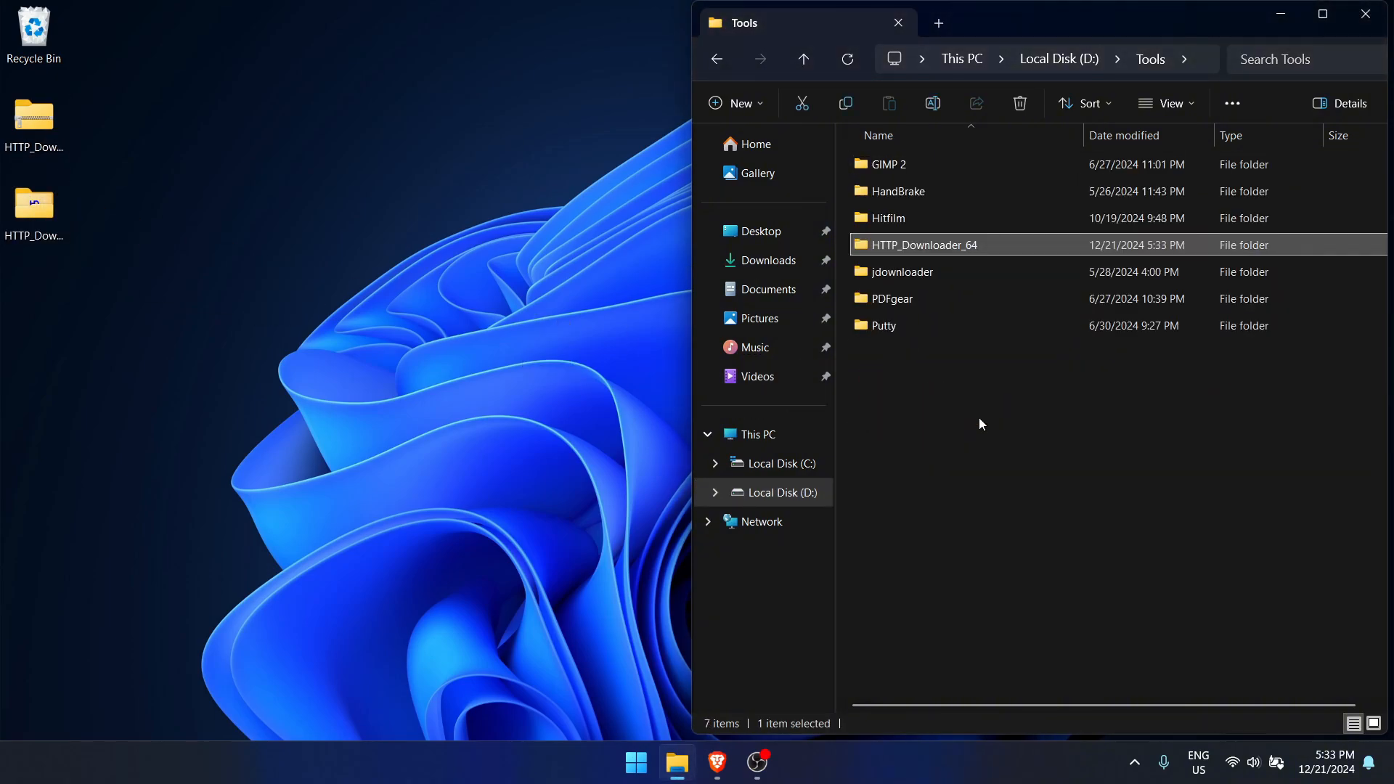
left_click(42, 43)
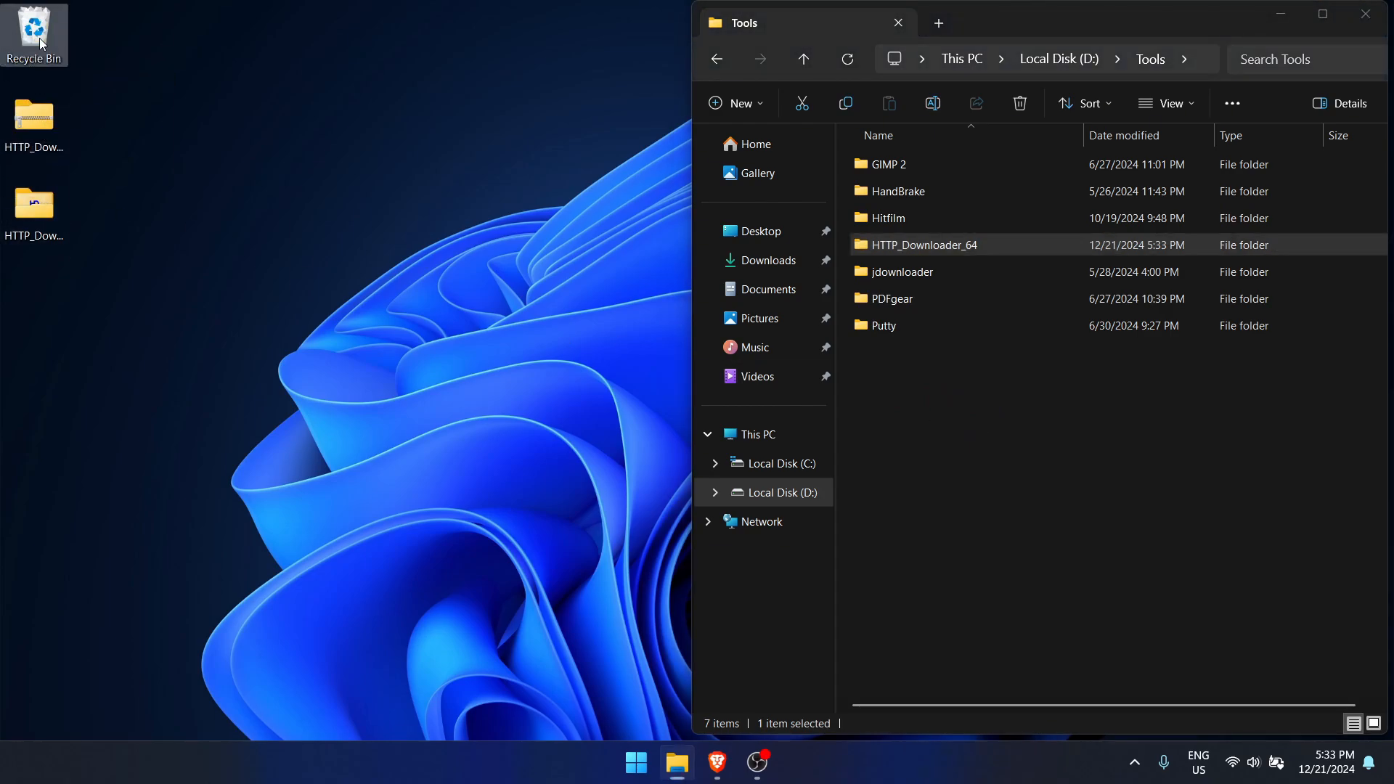
Step: Open the HTTP_Downloader_64 folder inside Tools and launch the HTTP_Downloader application
double_click(962, 246)
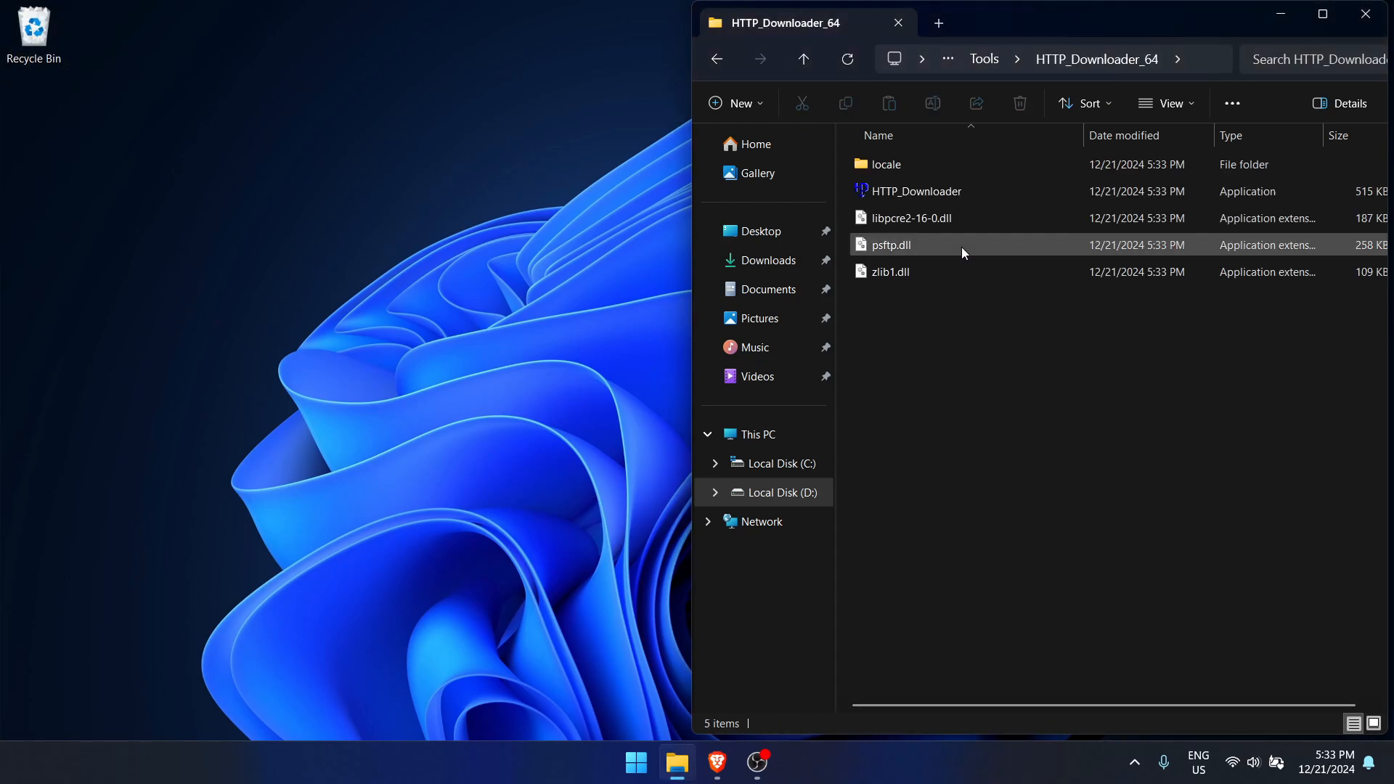
left_click(1323, 14)
left_click(349, 184)
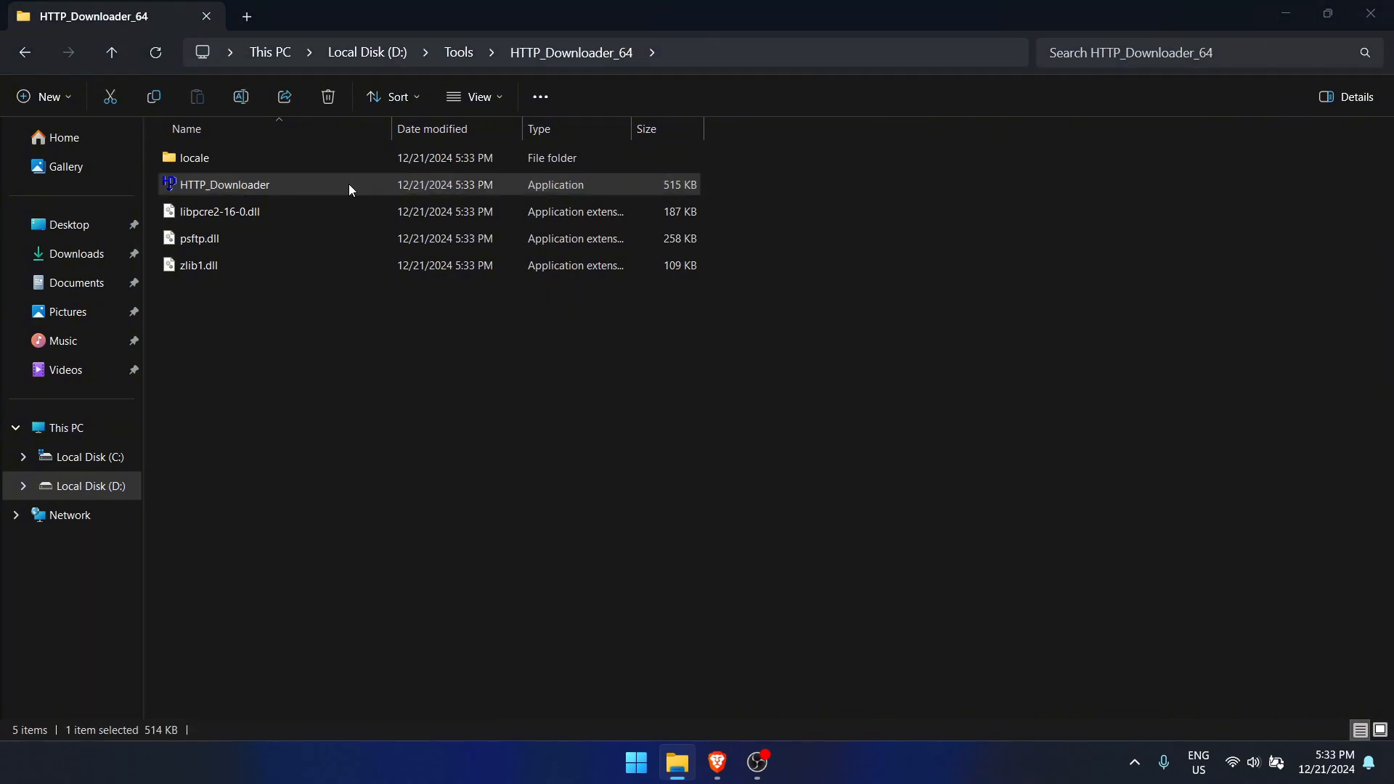
double_click(349, 184)
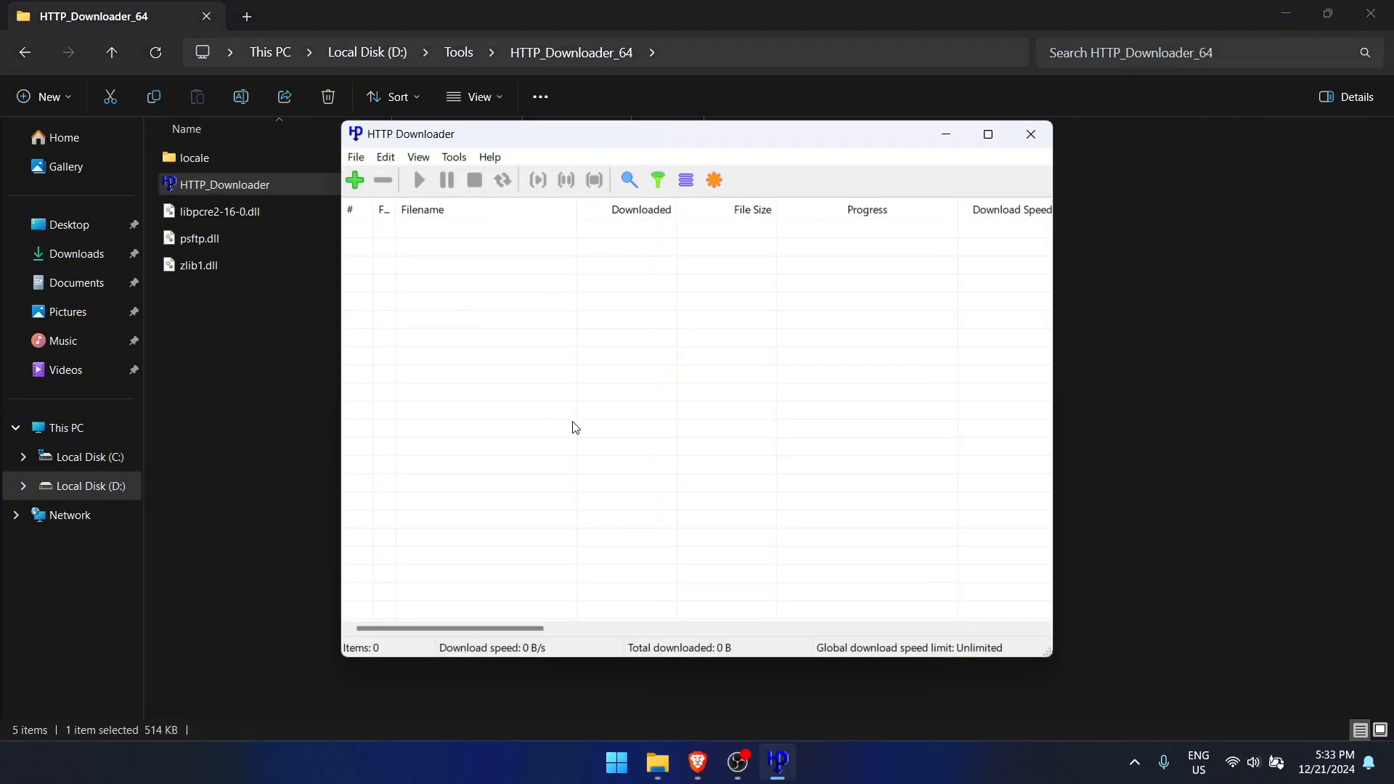
Step: Enable Minimize to System Tray and Close to System Tray in the HTTP Downloader general options and apply the settings
left_click(715, 180)
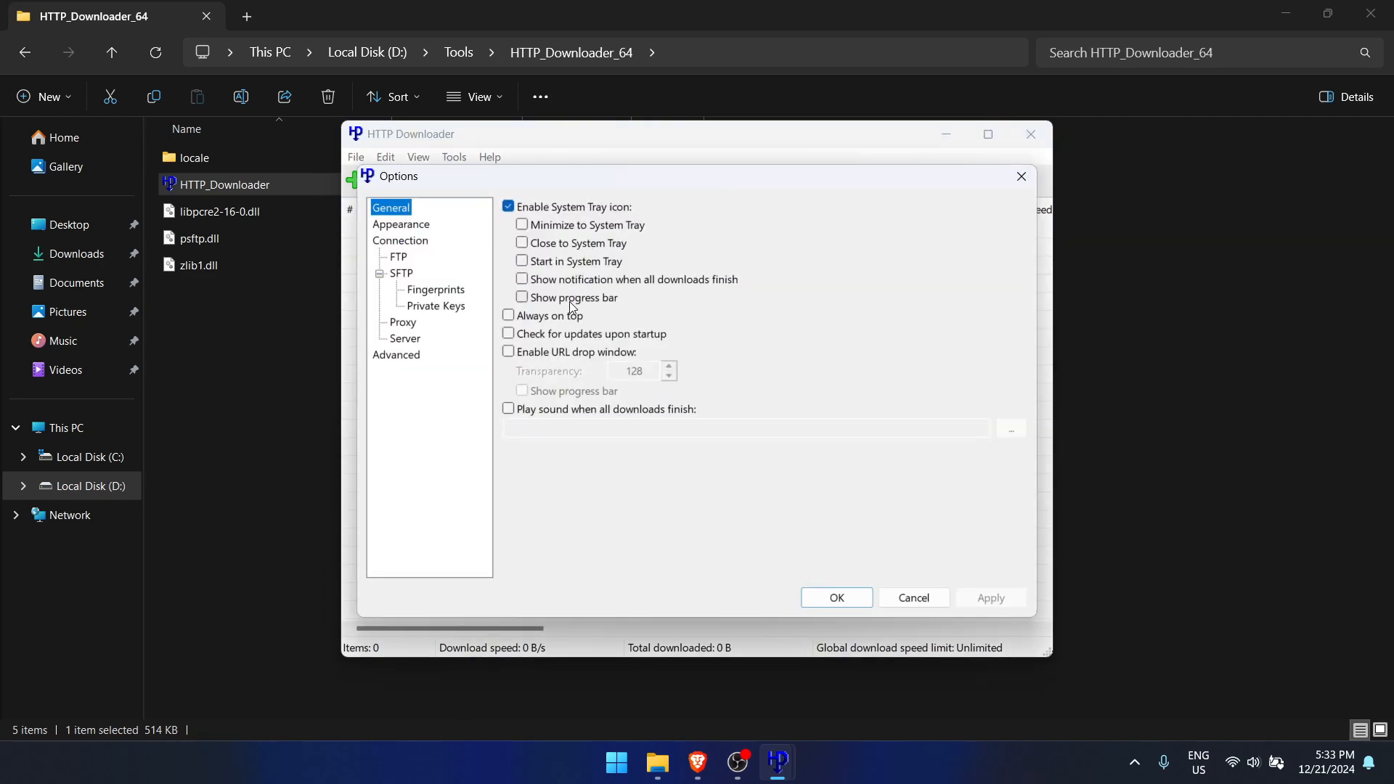
left_click(581, 228)
left_click(579, 244)
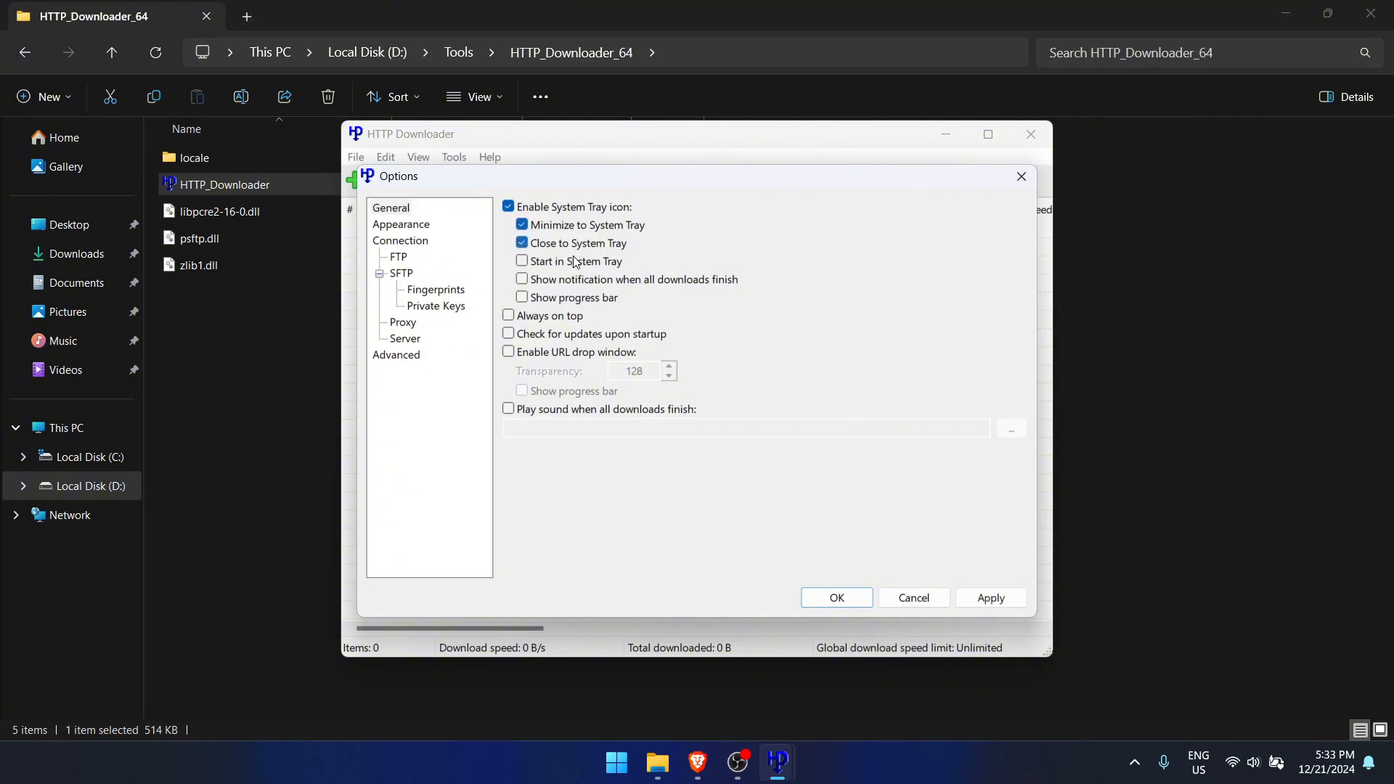
left_click(986, 597)
left_click(835, 596)
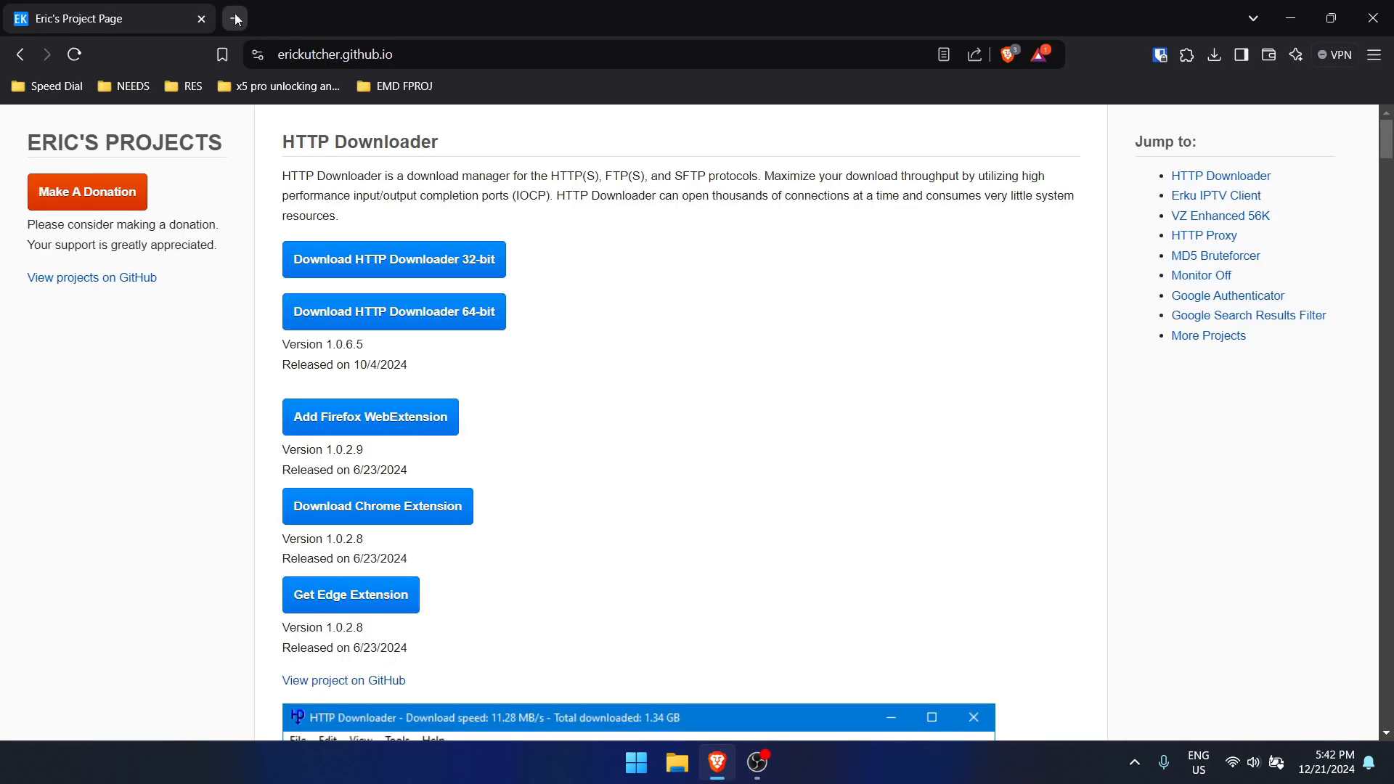
Step: In a new tab of the Brave browser, search for "7zip" and open the download page of the official 7-Zip site
left_click(242, 17)
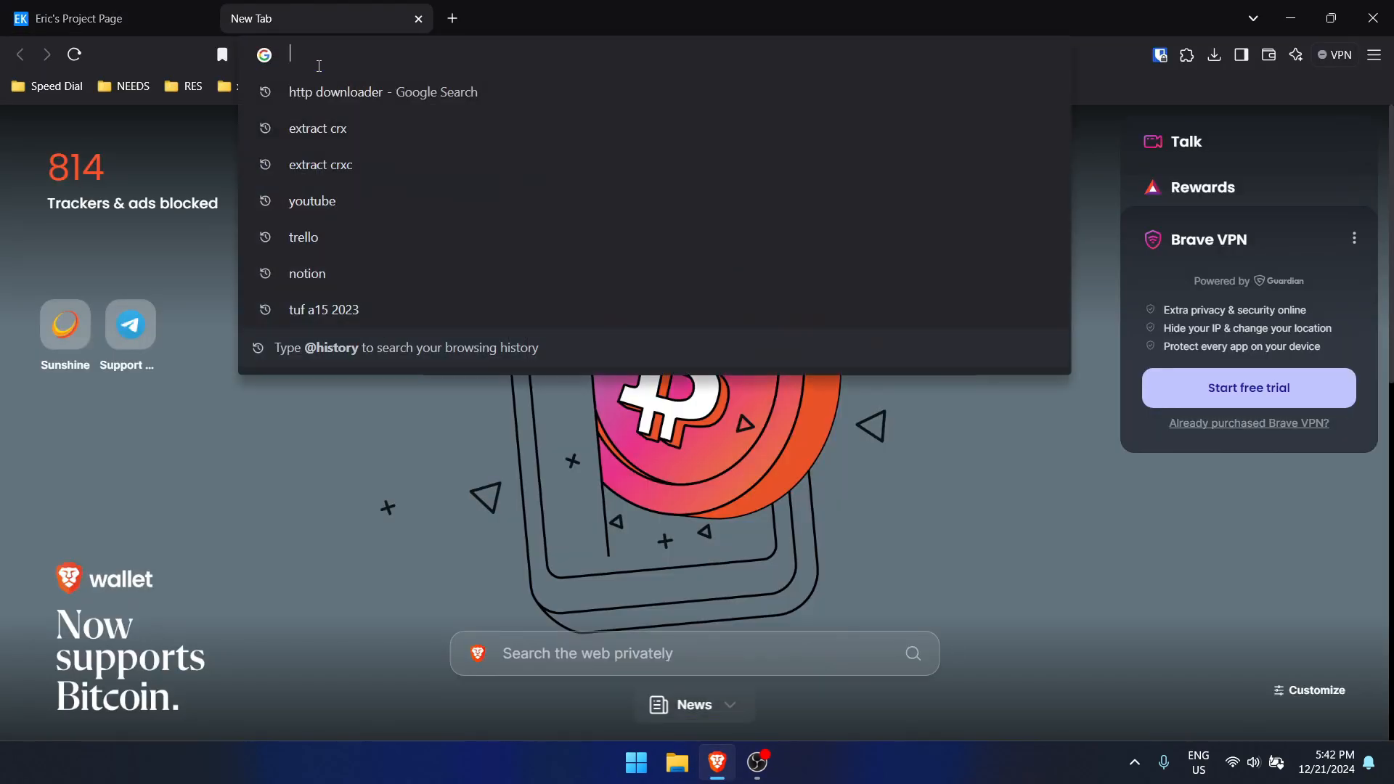
type("7zip")
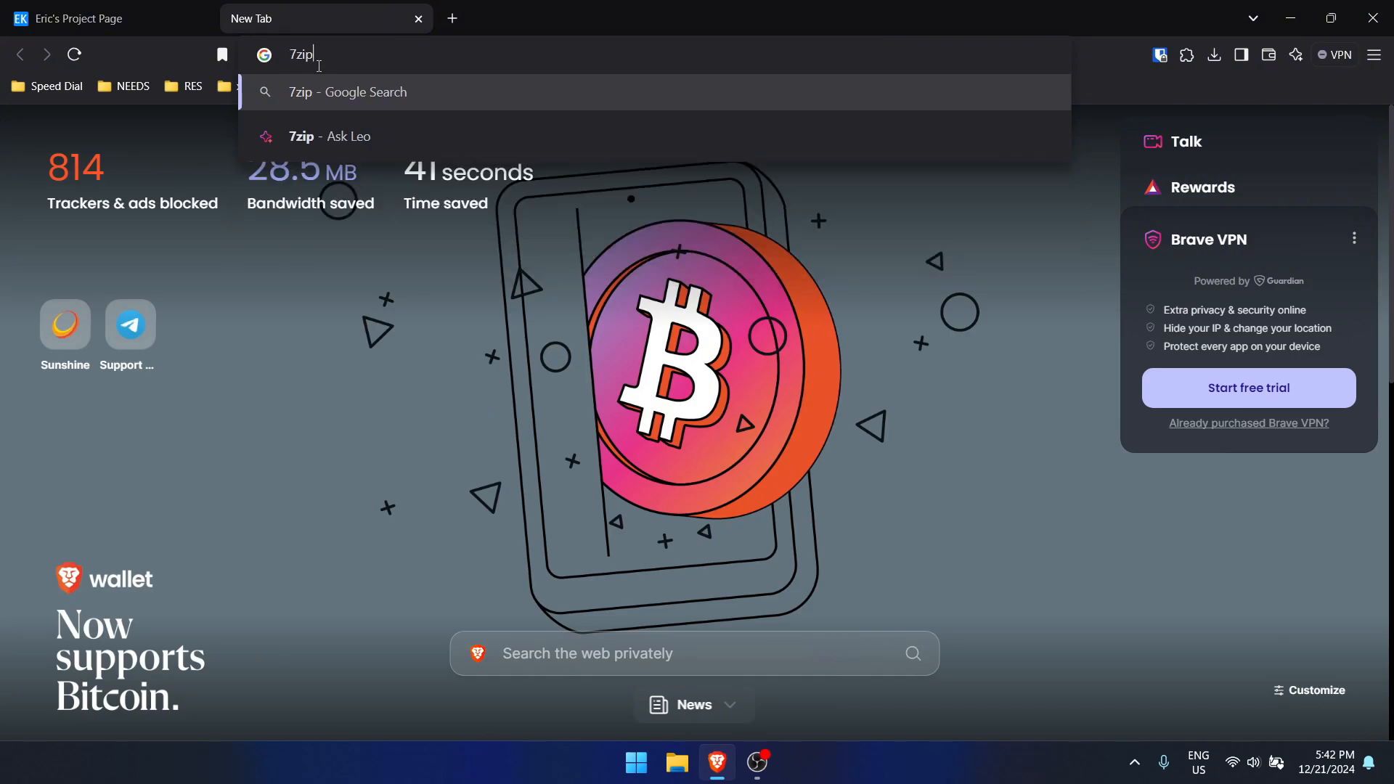
key("Return")
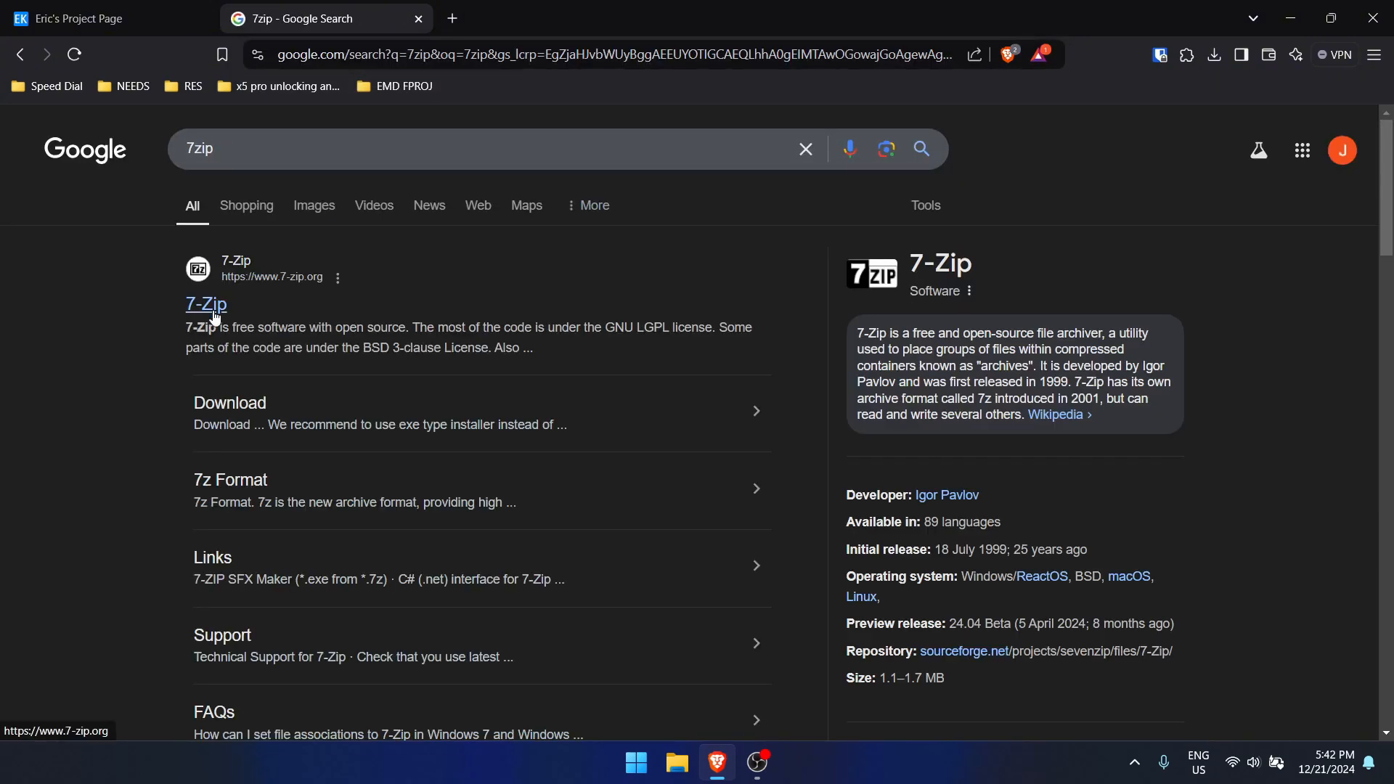
left_click(244, 406)
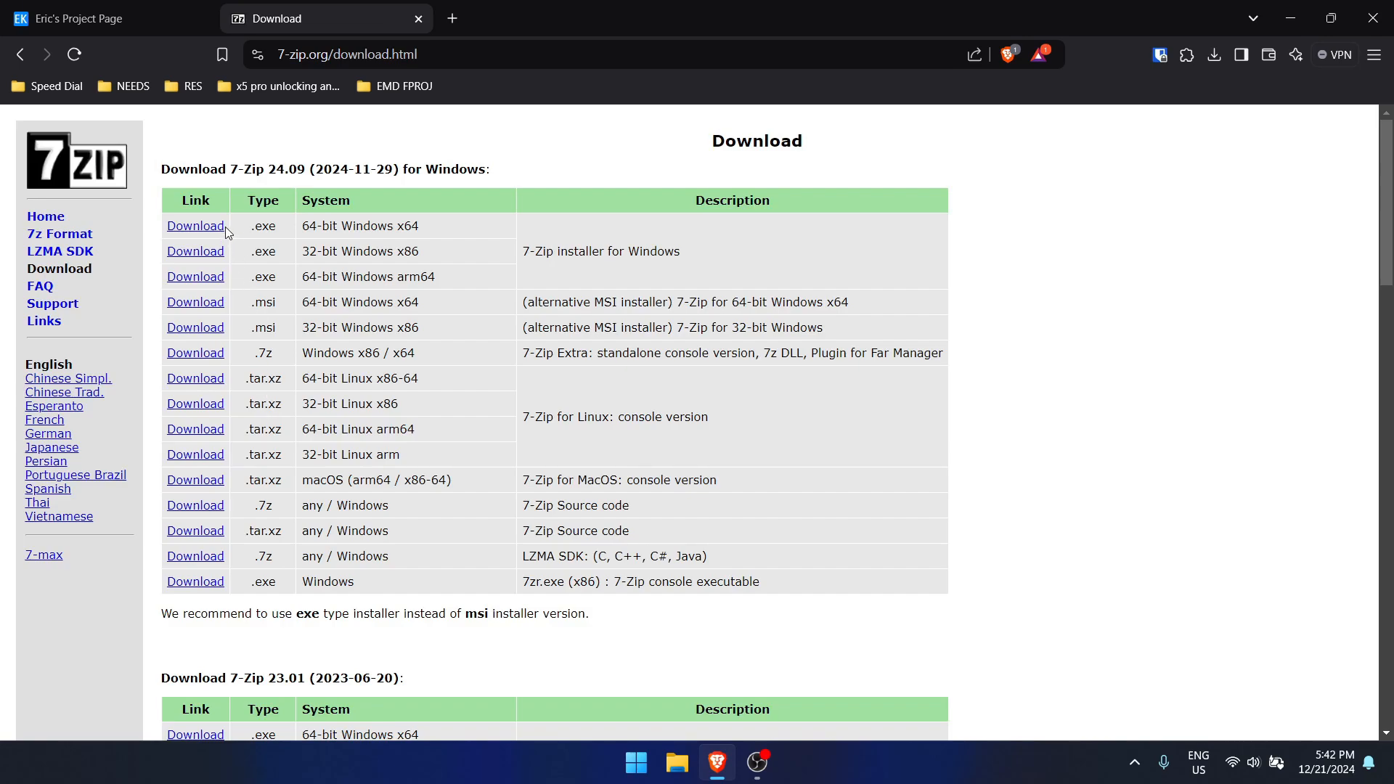
Step: Download the 7-Zip 24.09 .exe installer for 64-bit Windows x64 and save it to the Desktop as 7z2409-x64
left_click(198, 231)
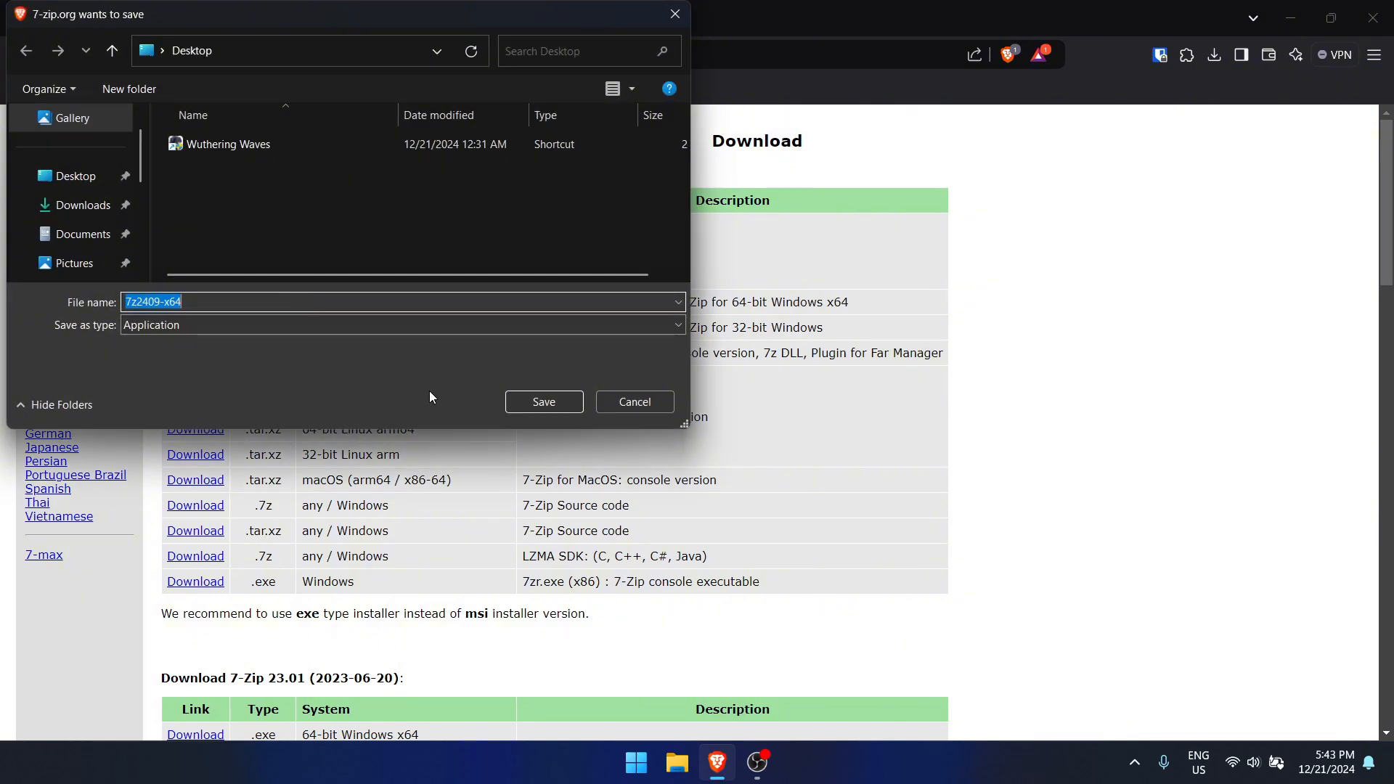
left_click(524, 408)
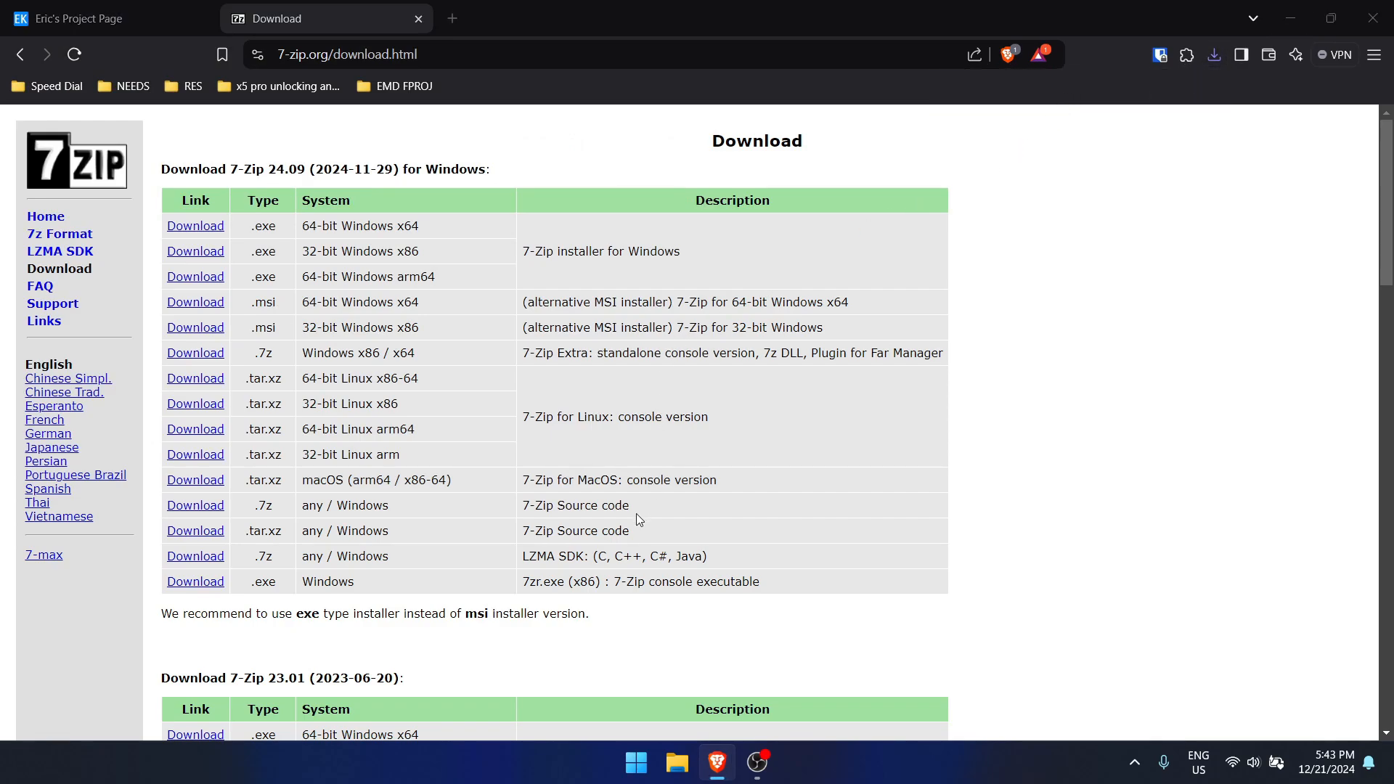
key("Return")
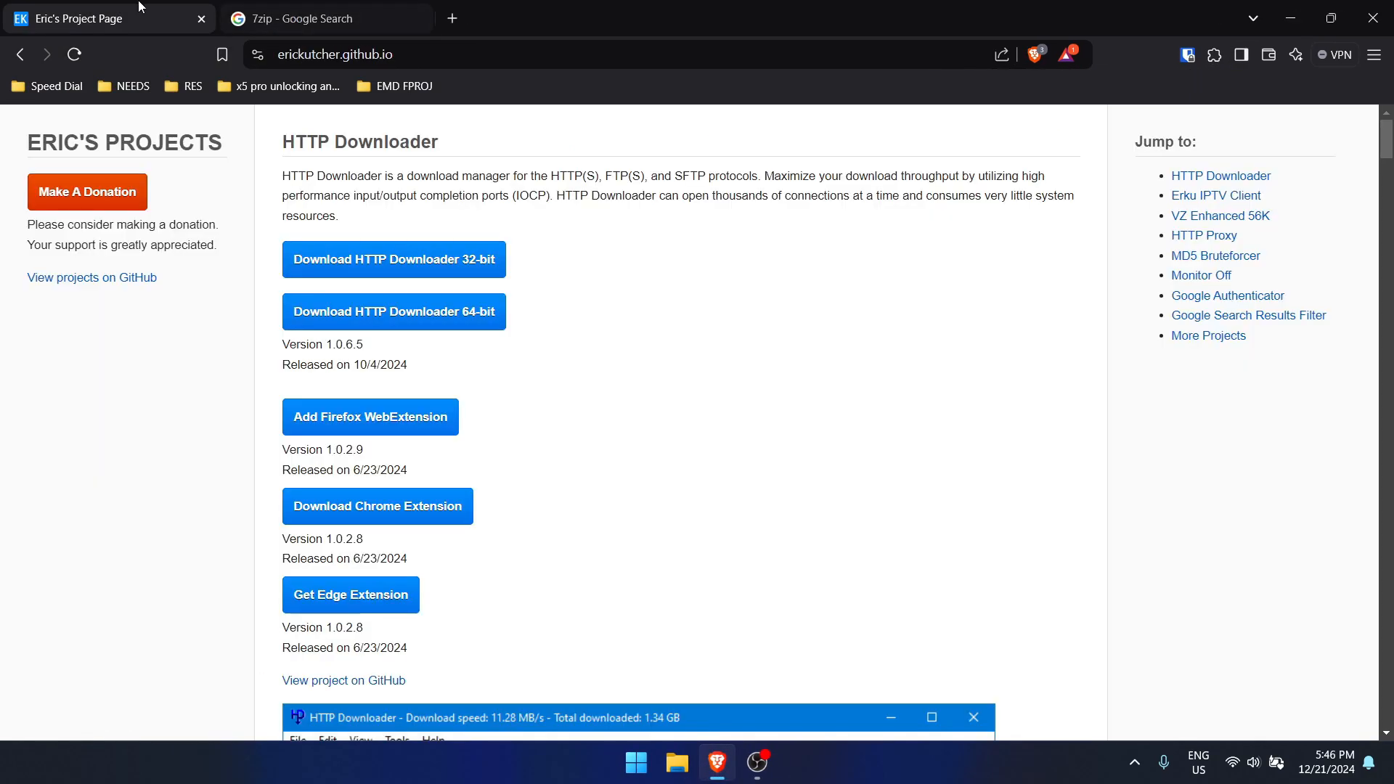
Step: Download the HTTP Downloader Chrome extension from Eric's Project Page to the Desktop as HTTP_Downloader_Chrome_Extension.crx and allow the unverified file
left_click(445, 524)
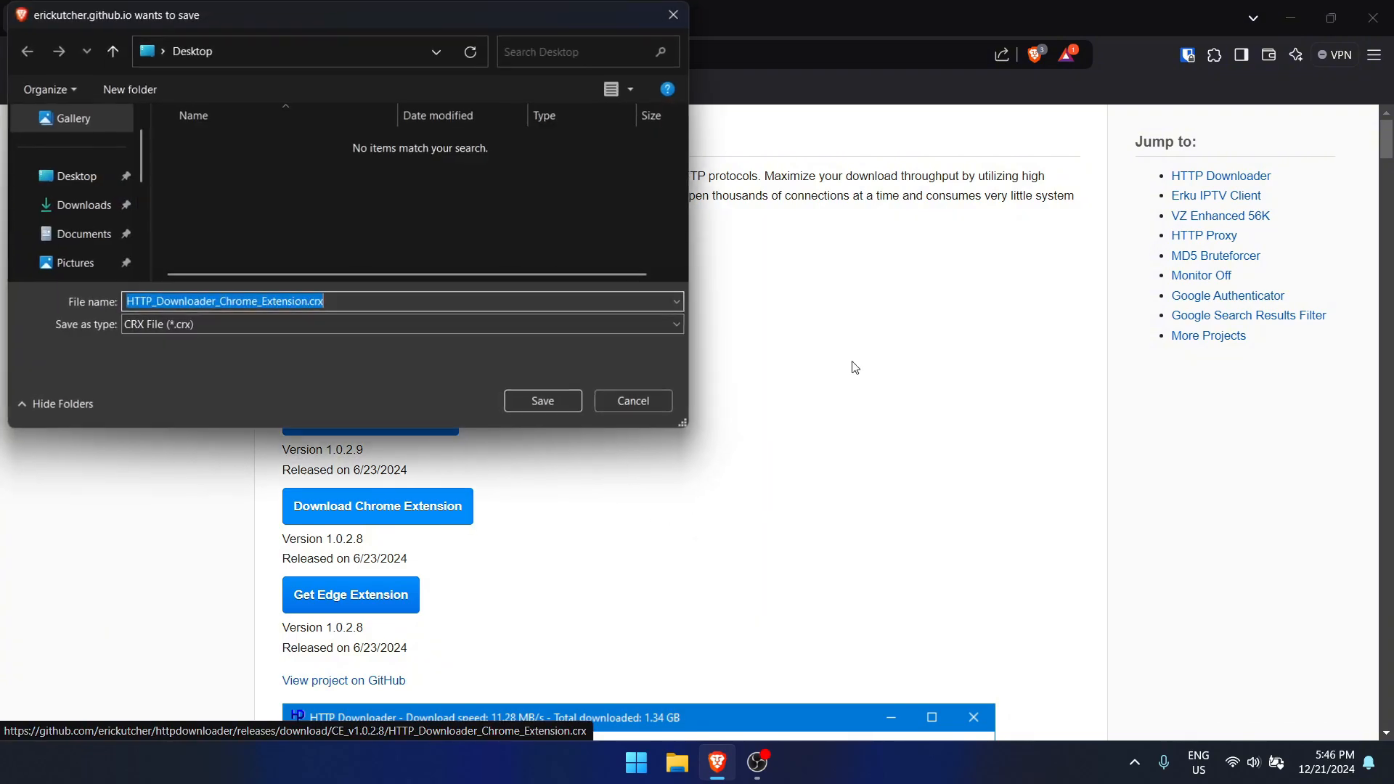
left_click(69, 176)
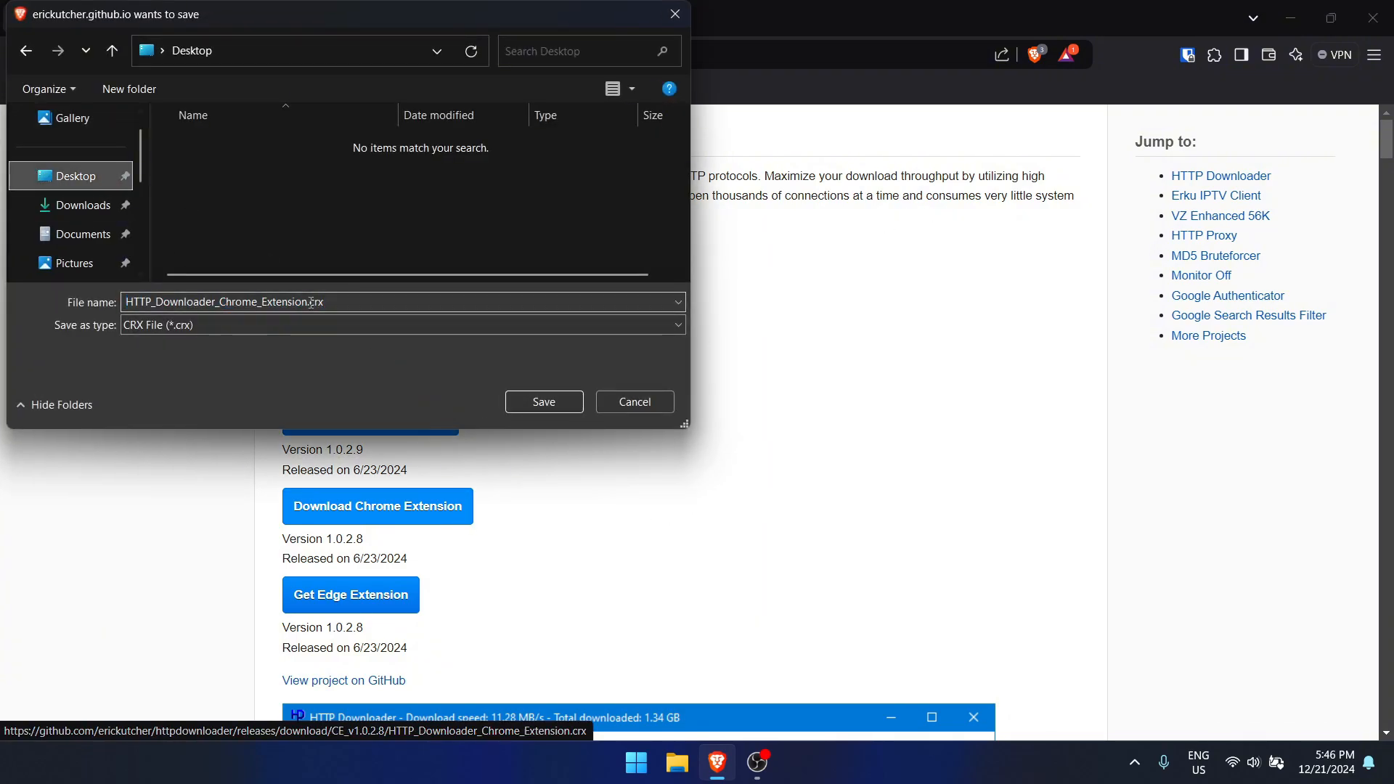
left_click(555, 405)
left_click(1088, 101)
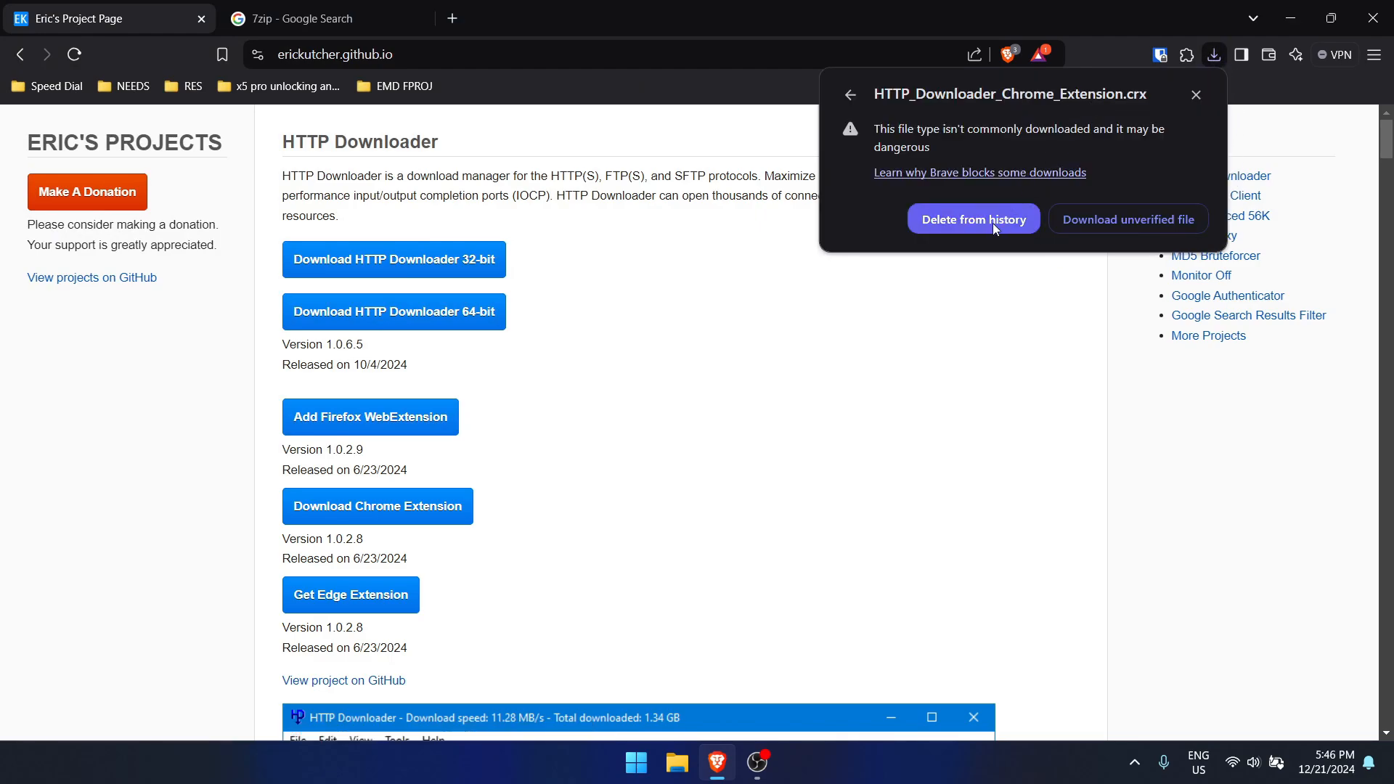
left_click(1157, 229)
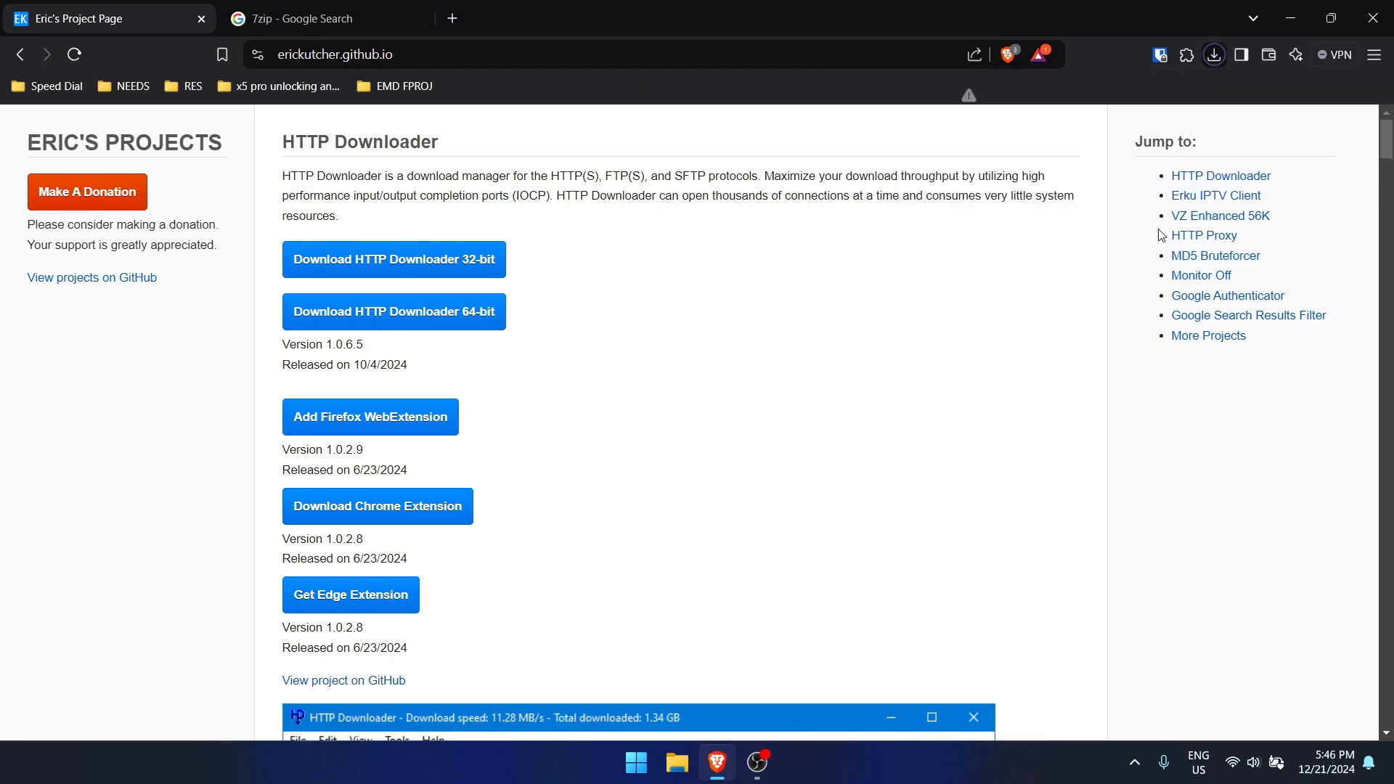
Step: On the Desktop, extract HTTP_Downloader_Chrome_Extension.crx with 7-Zip into its own HTTP_Downloader_Chrome_Extension folder and dismiss the extraction report
left_click(1291, 18)
right_click(34, 219)
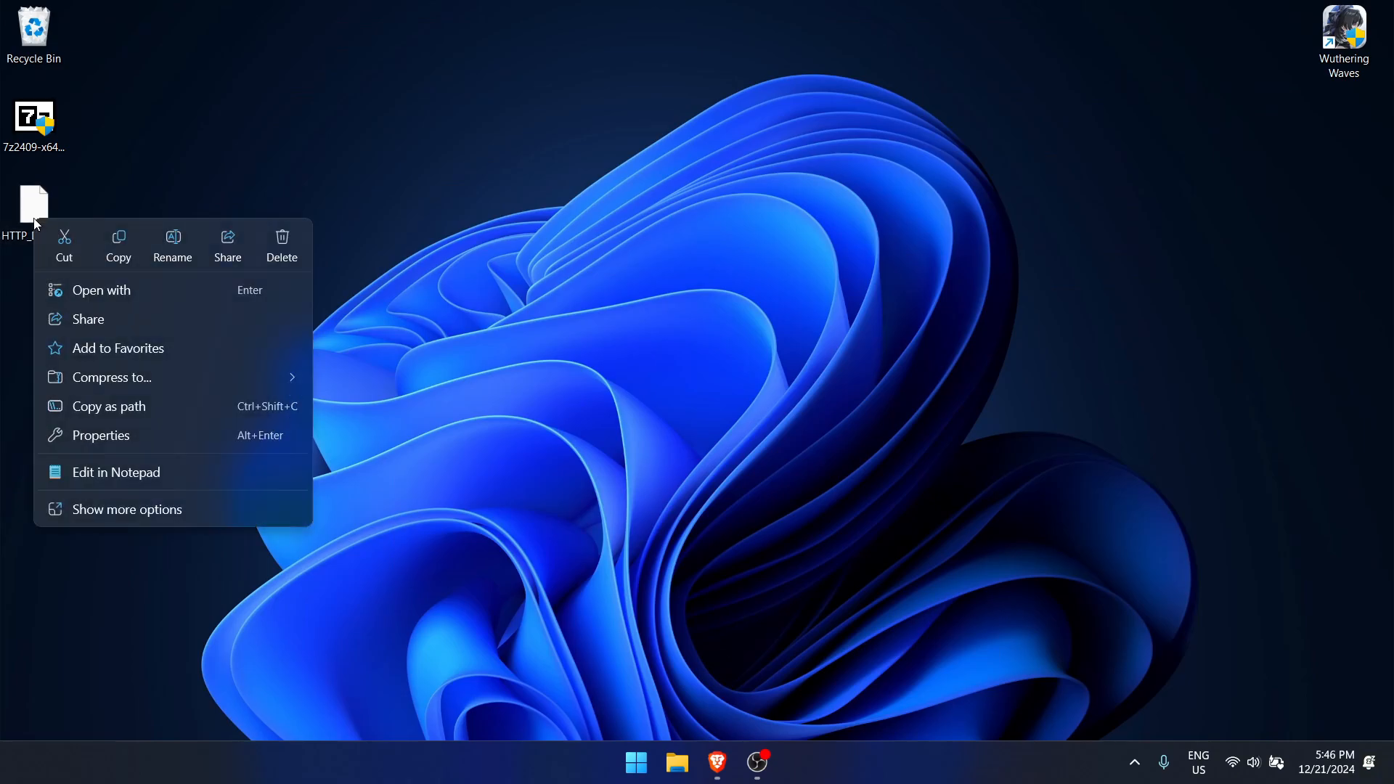
left_click(173, 517)
mouse_move(207, 295)
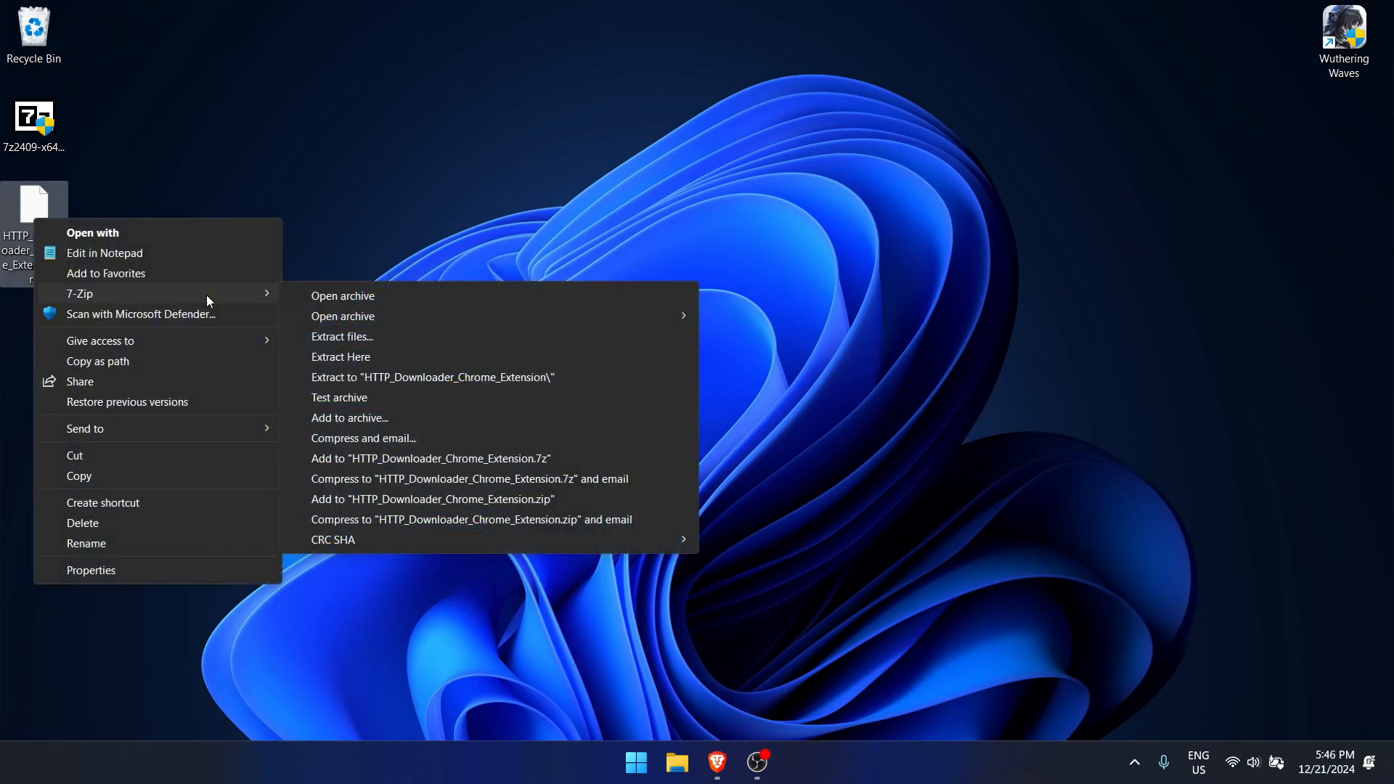
left_click(388, 372)
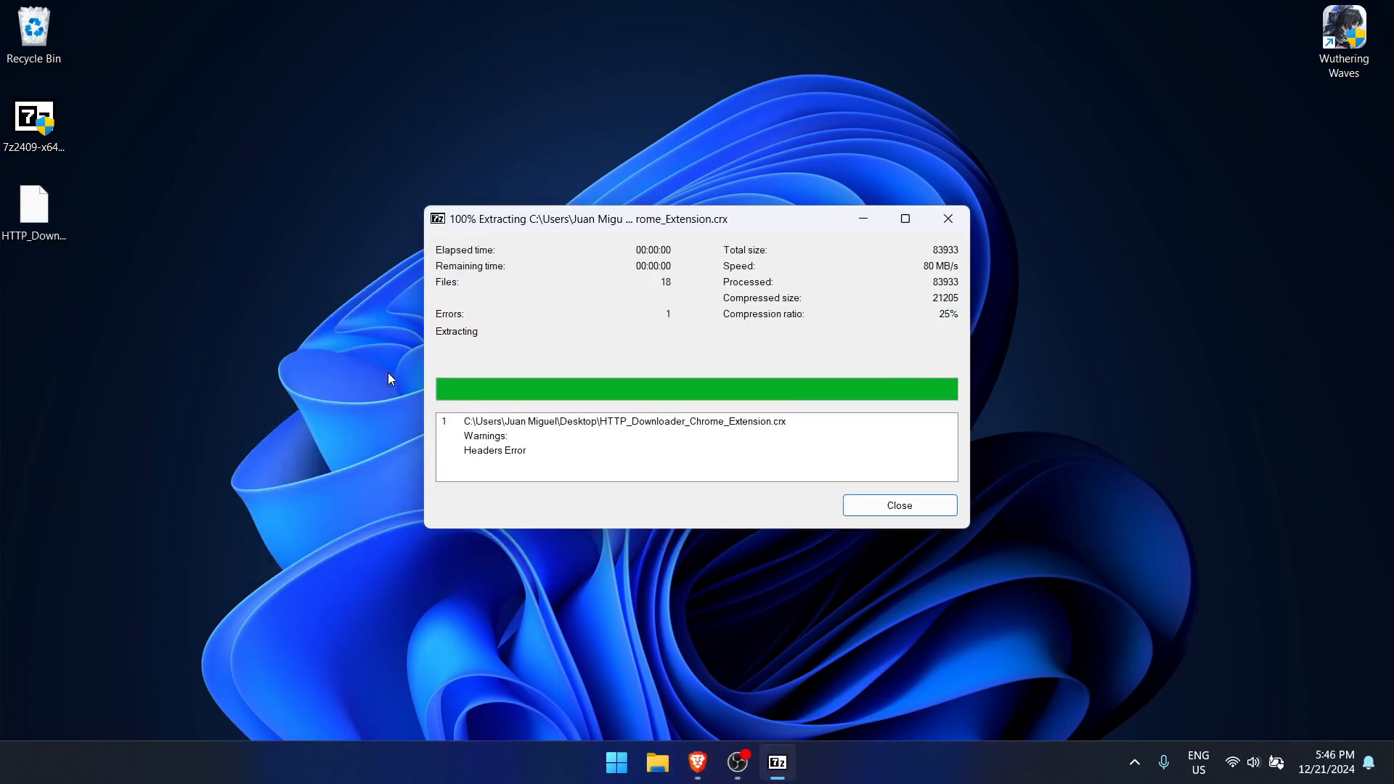
left_click(861, 509)
Step: In File Explorer, create a folder named "extentsion" inside D:\Tools\HTTP_Downloader_64 and open it
left_click(677, 762)
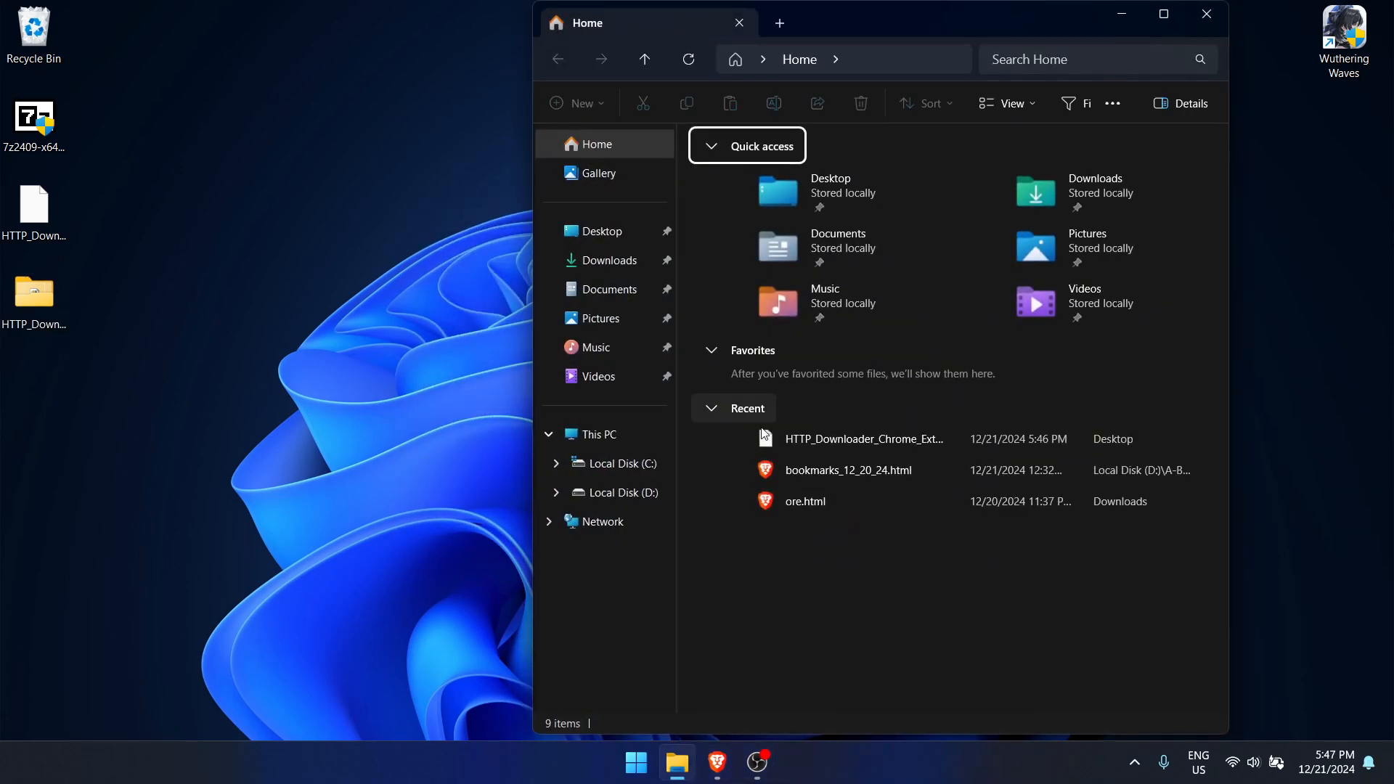
left_click(615, 493)
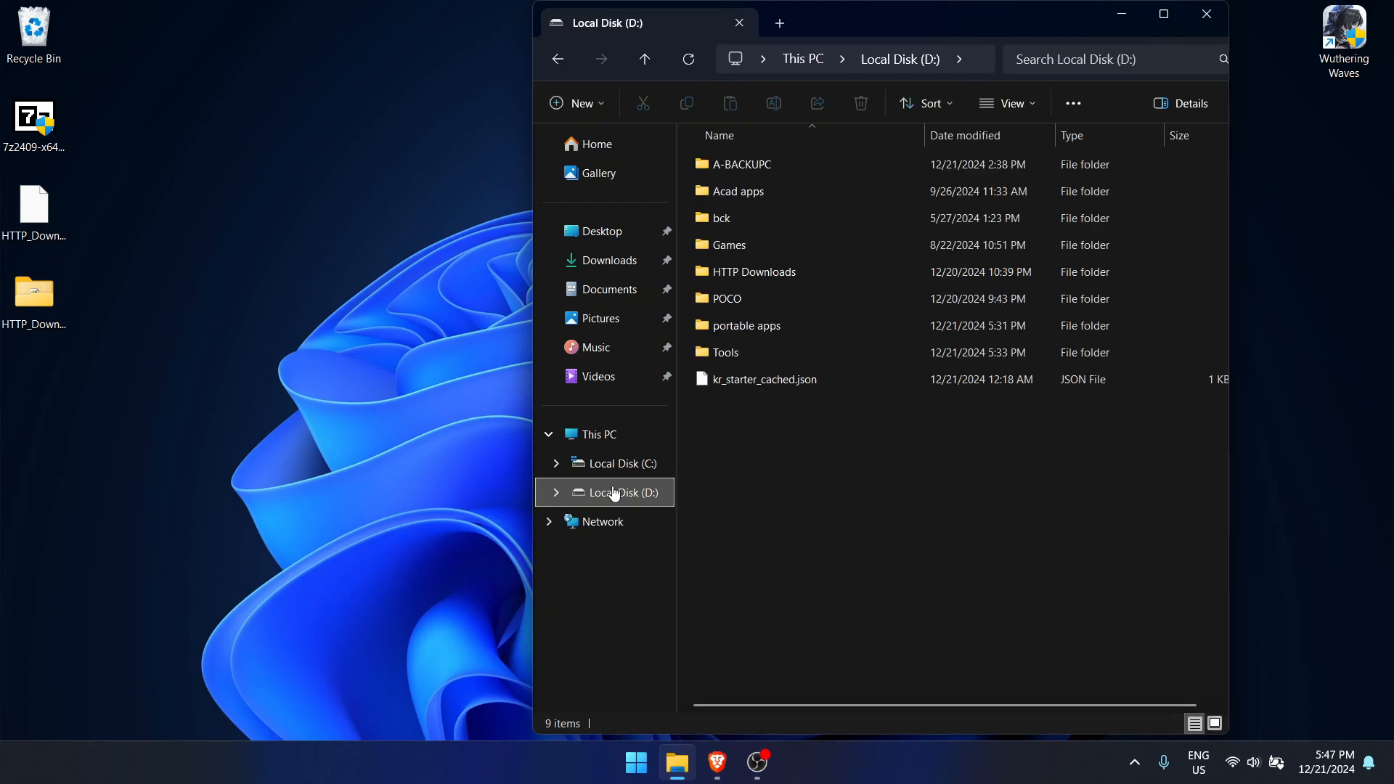
double_click(729, 358)
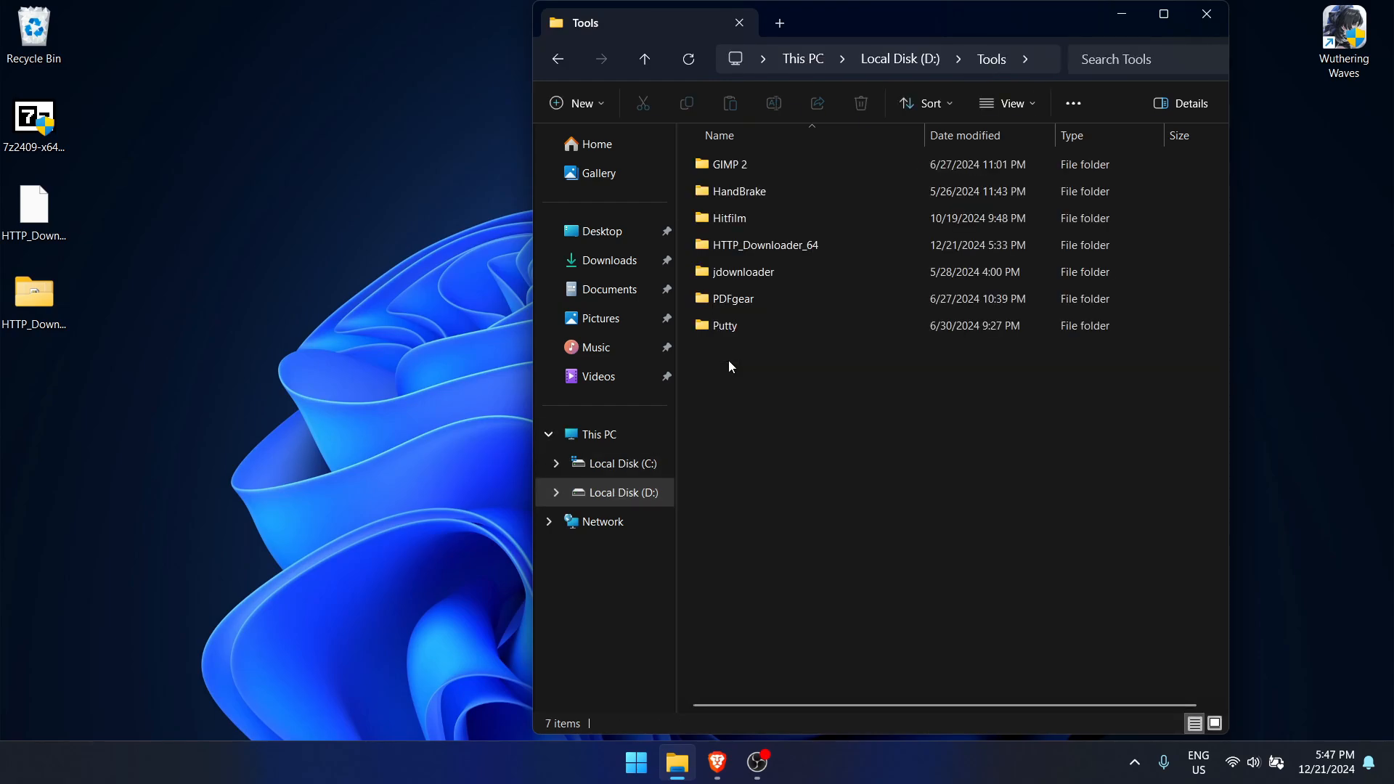
double_click(760, 246)
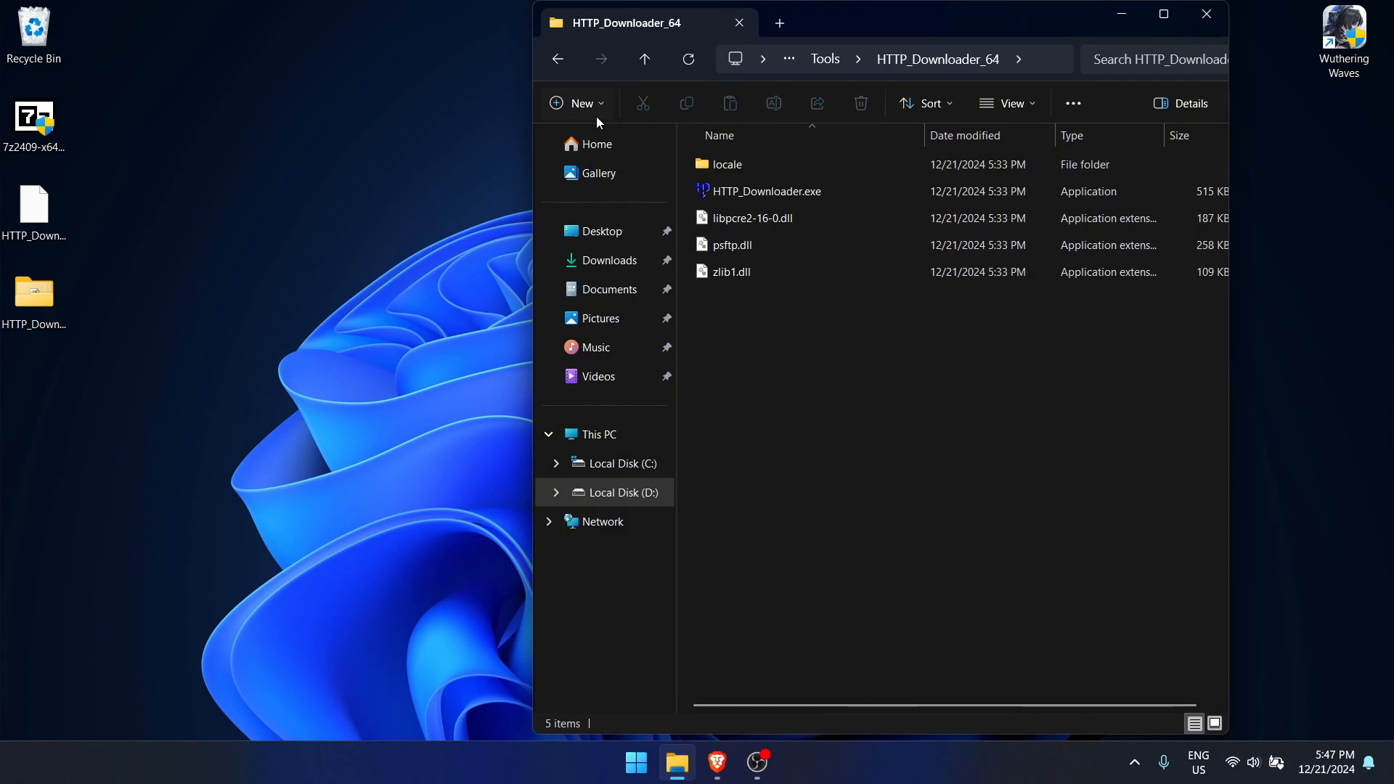
left_click(578, 106)
left_click(601, 145)
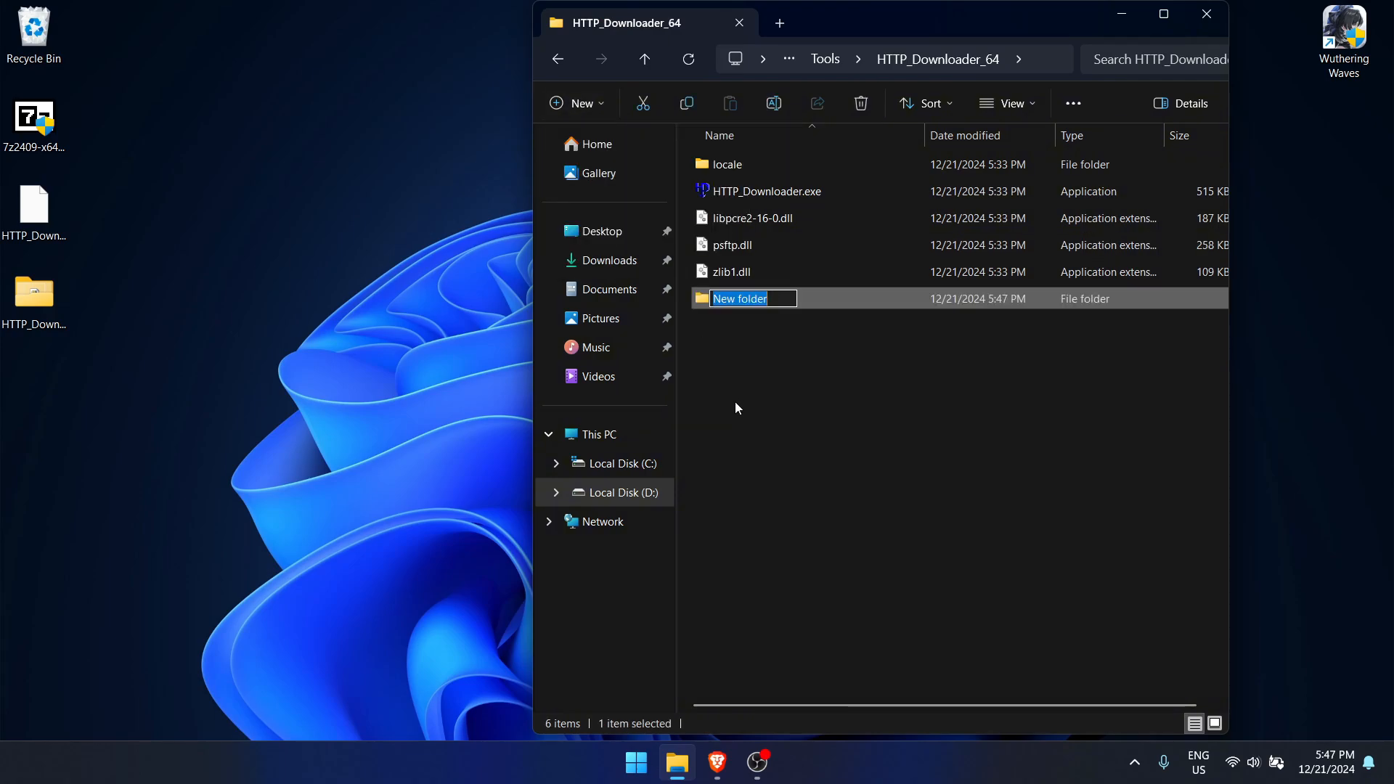
type("exte")
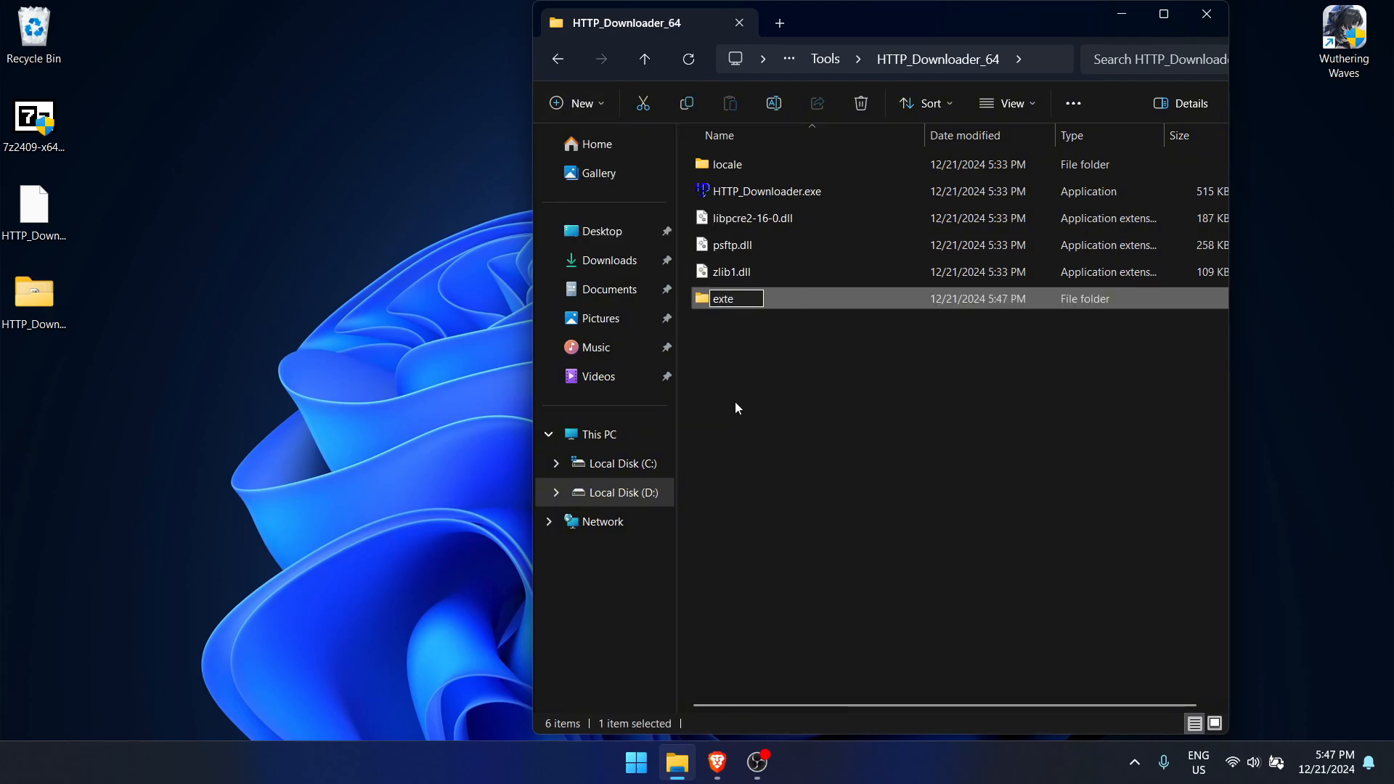
type("ntsio")
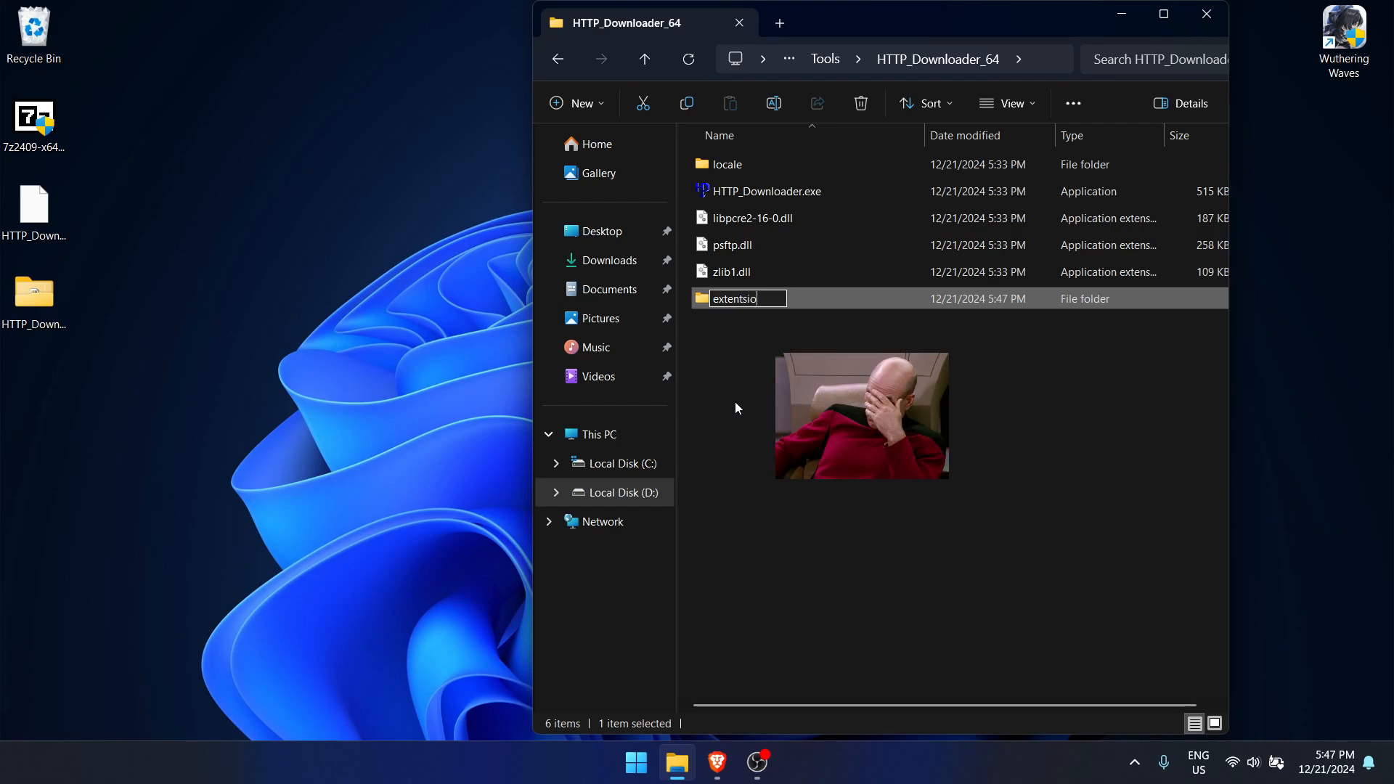
type("n")
key("Return")
key("Return")
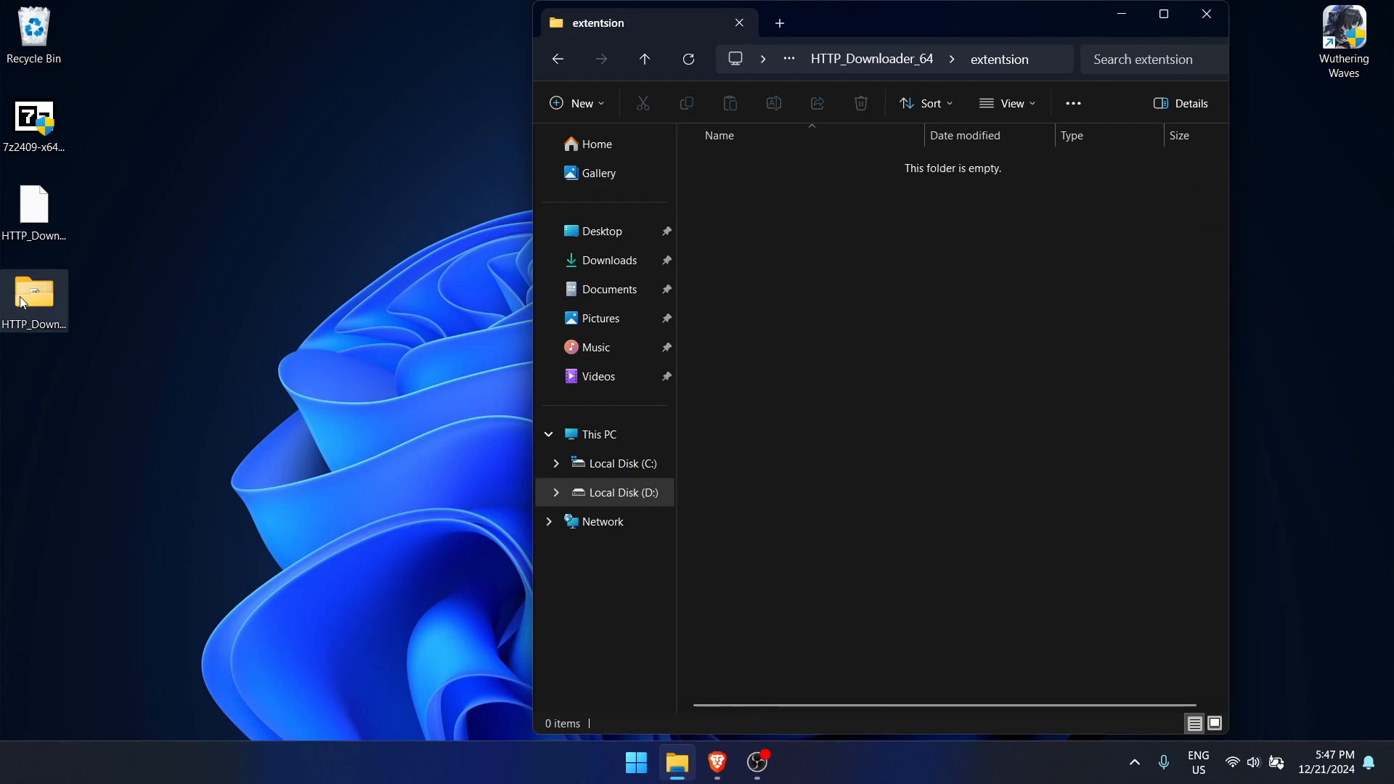
Step: Copy the extracted HTTP_Downloader_Chrome_Extension folder from the Desktop into the extentsion folder and move the Desktop copy to the Recycle Bin
left_click_drag(21, 302, 909, 349)
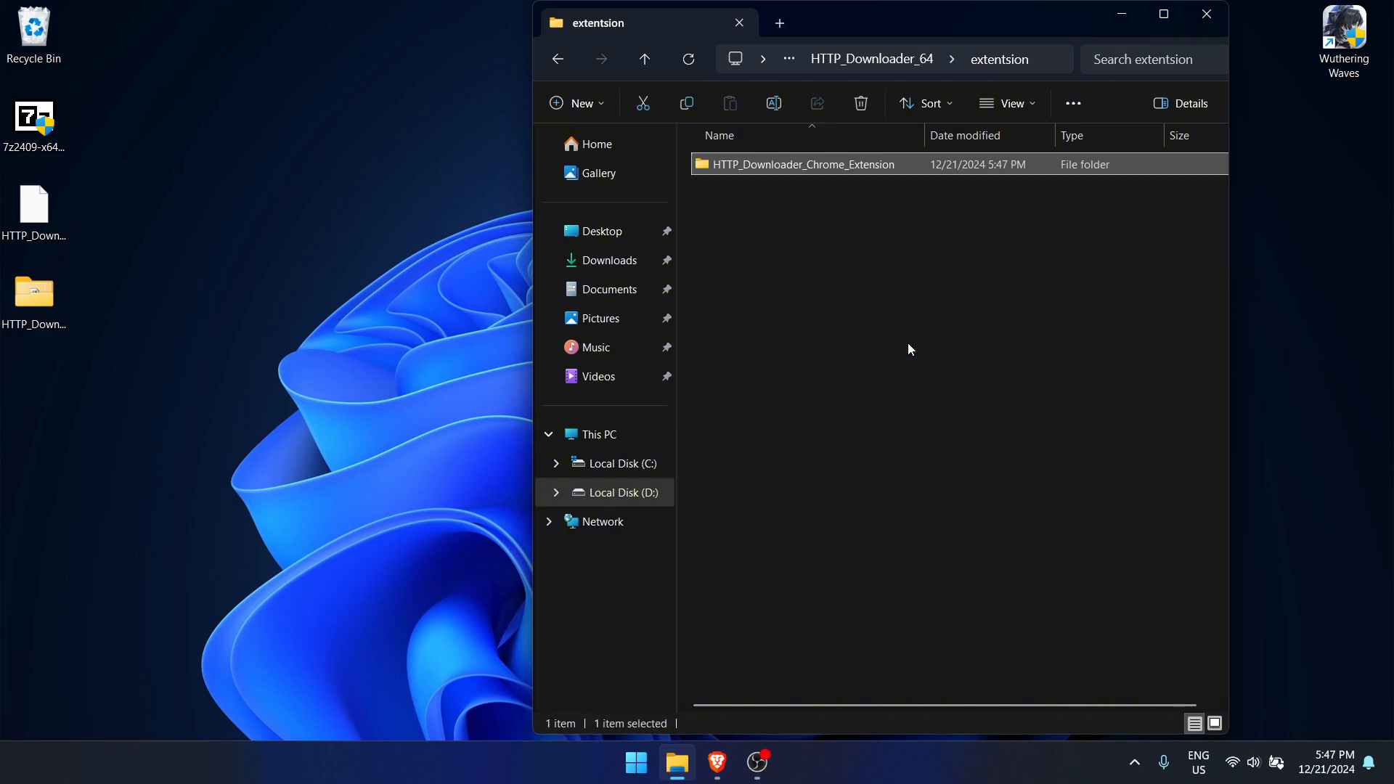
left_click_drag(45, 313, 57, 63)
Step: In Brave's extensions page, load the unpacked HTTP_Downloader_Chrome_Extension folder from D:\Tools\HTTP_Downloader_64\extentsion
left_click(717, 763)
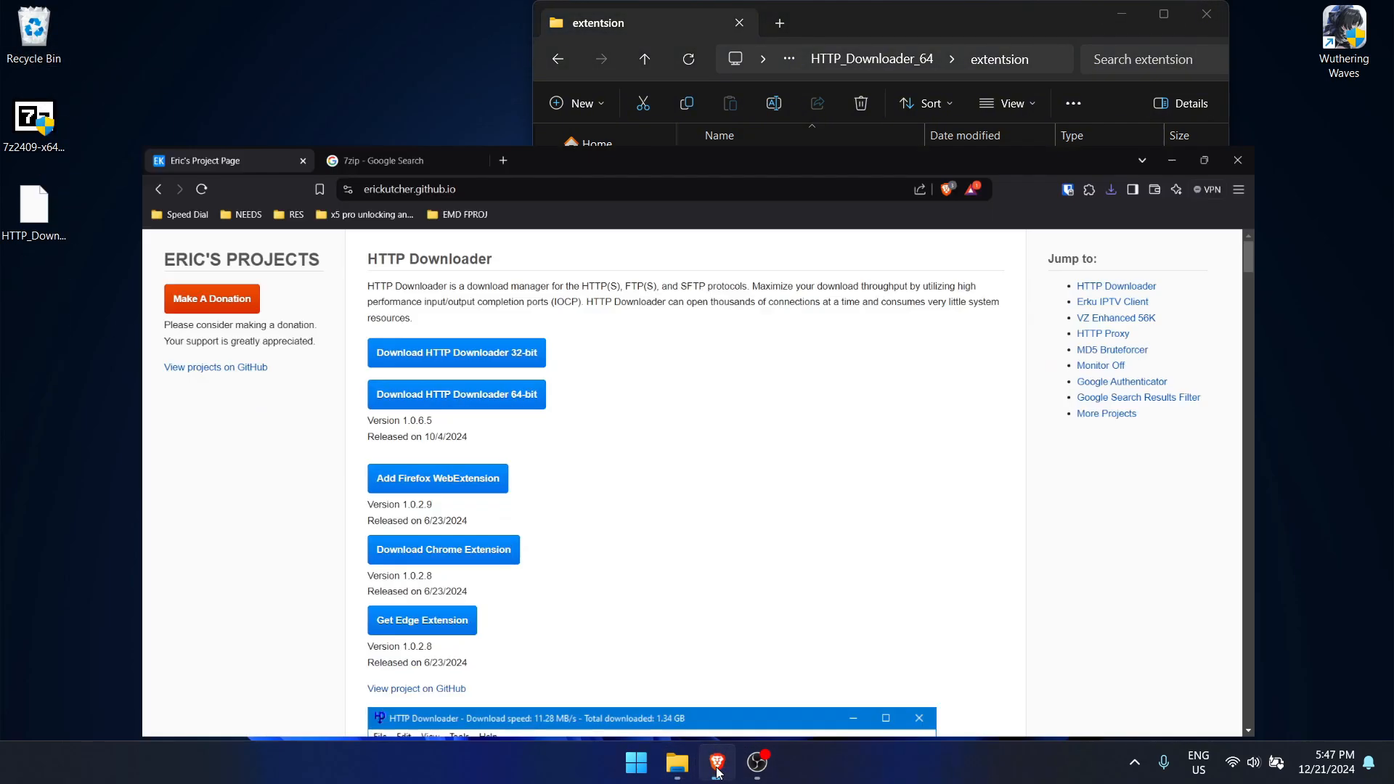
left_click(1374, 55)
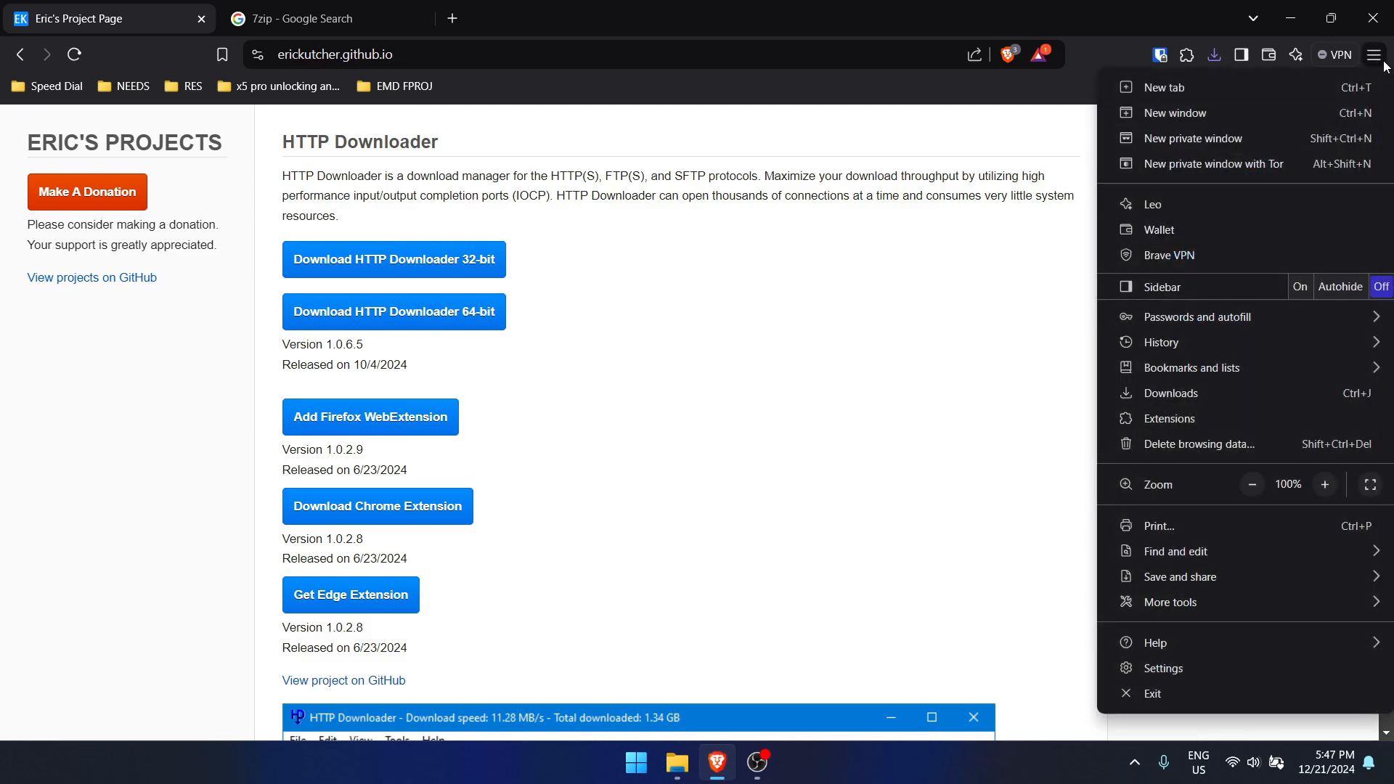
left_click(1255, 421)
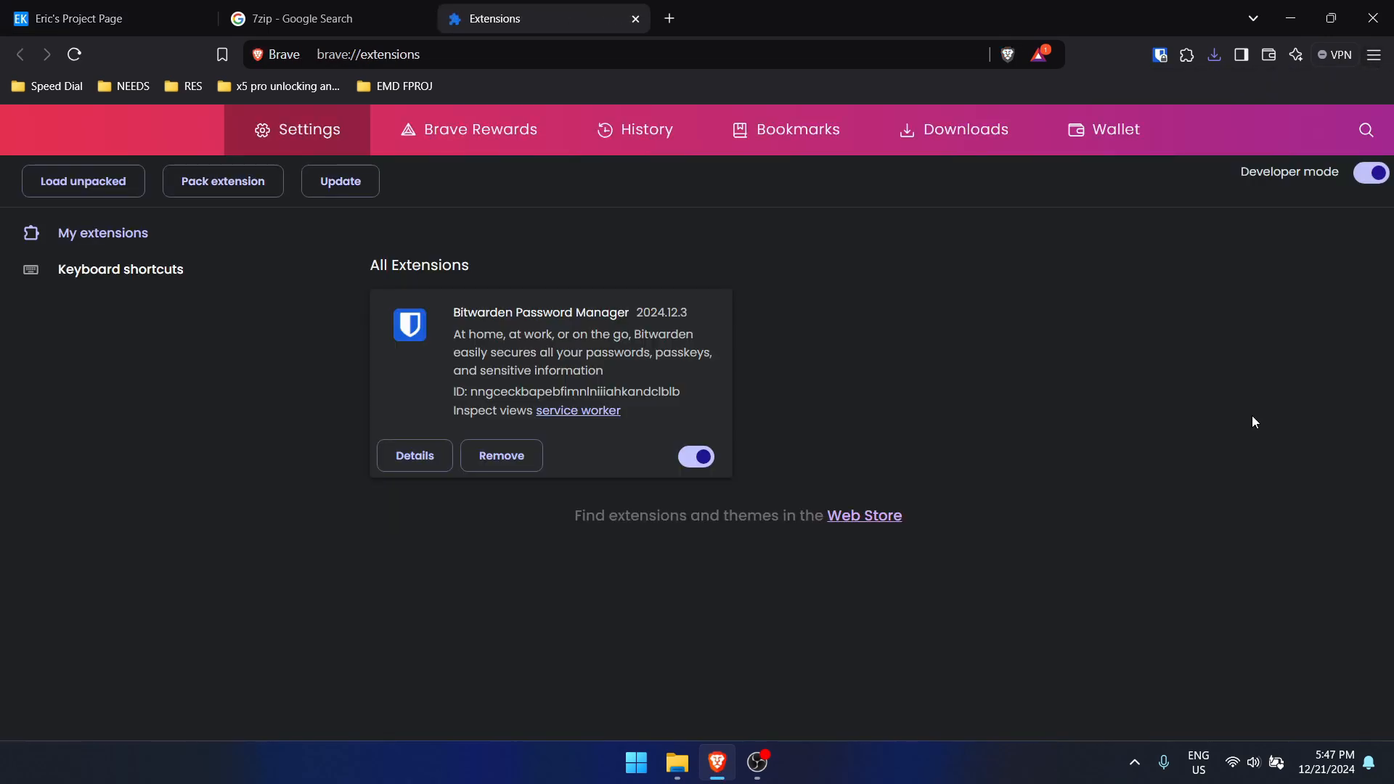
left_click(109, 186)
scroll(78, 262, "down", 3)
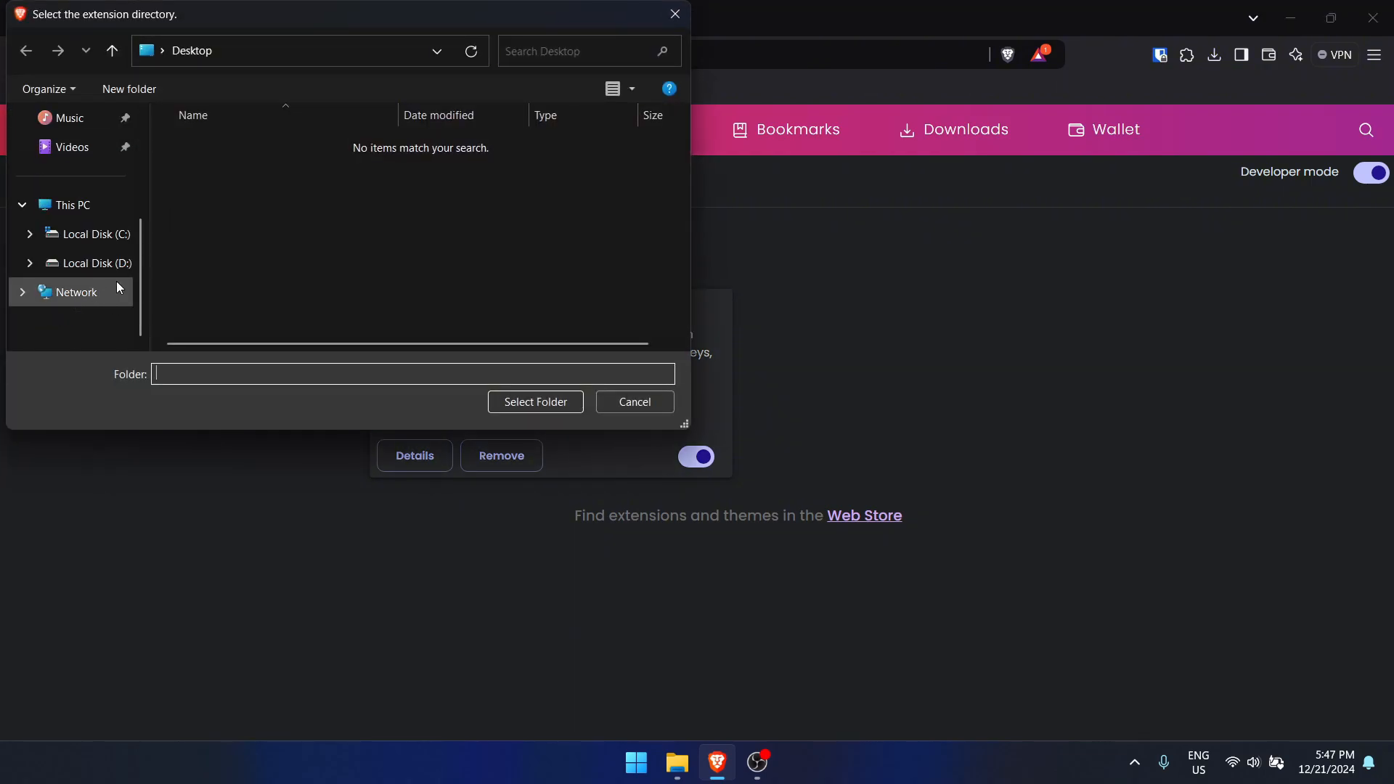
left_click(90, 263)
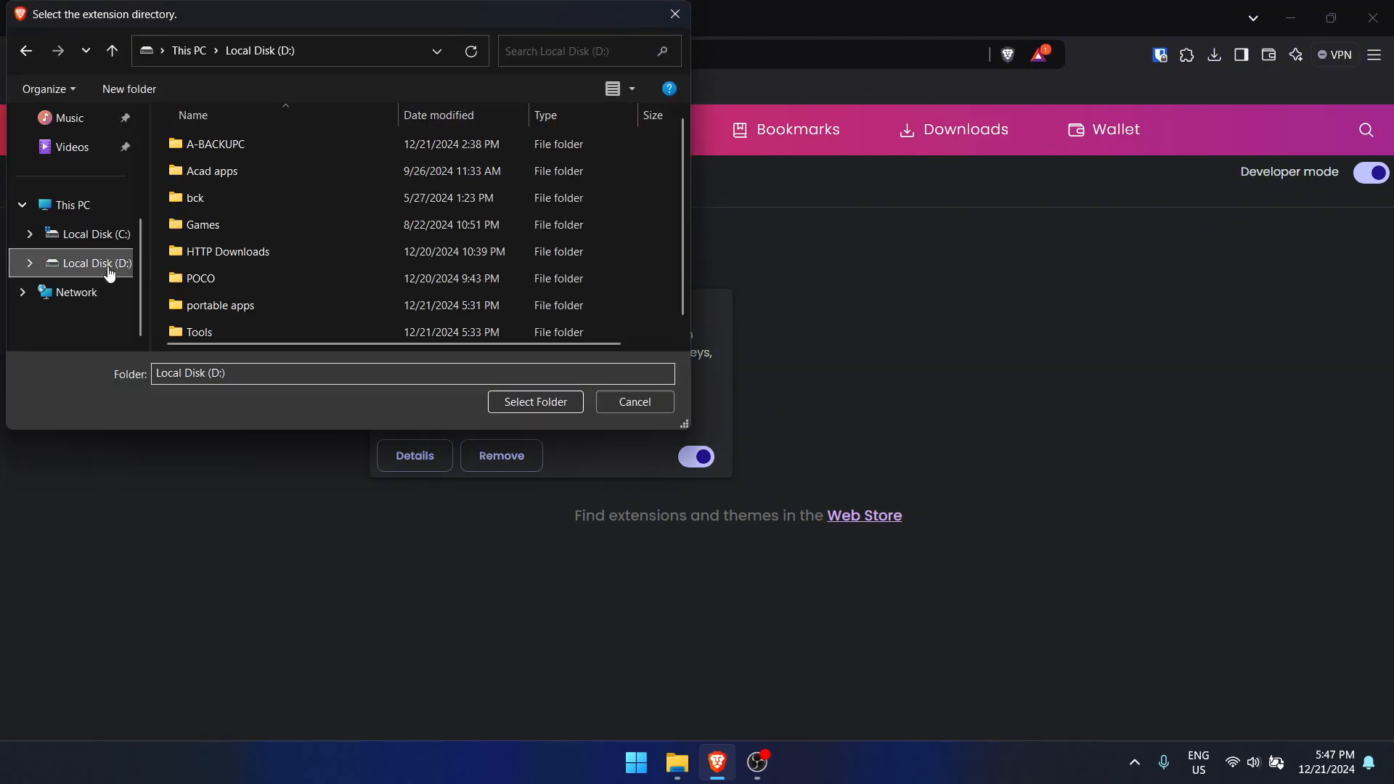
double_click(240, 327)
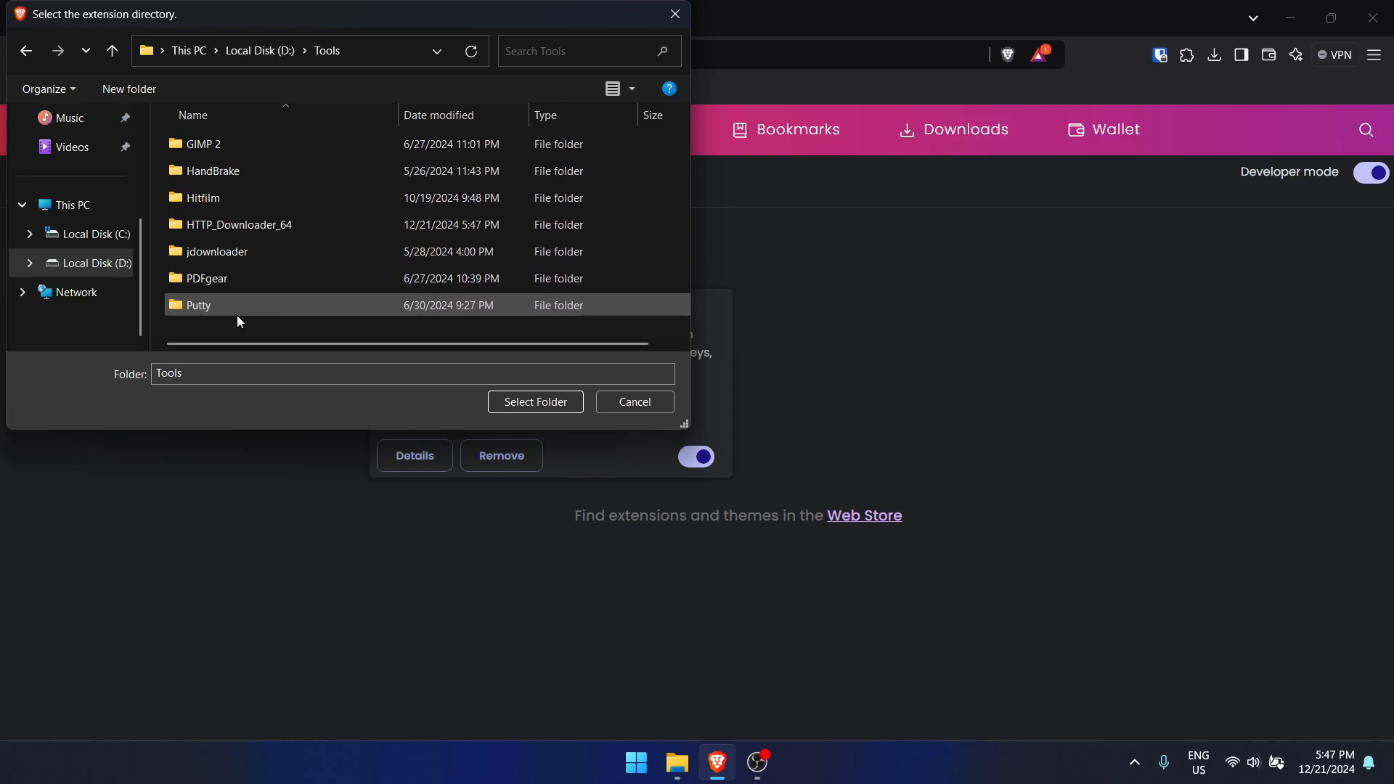
double_click(243, 225)
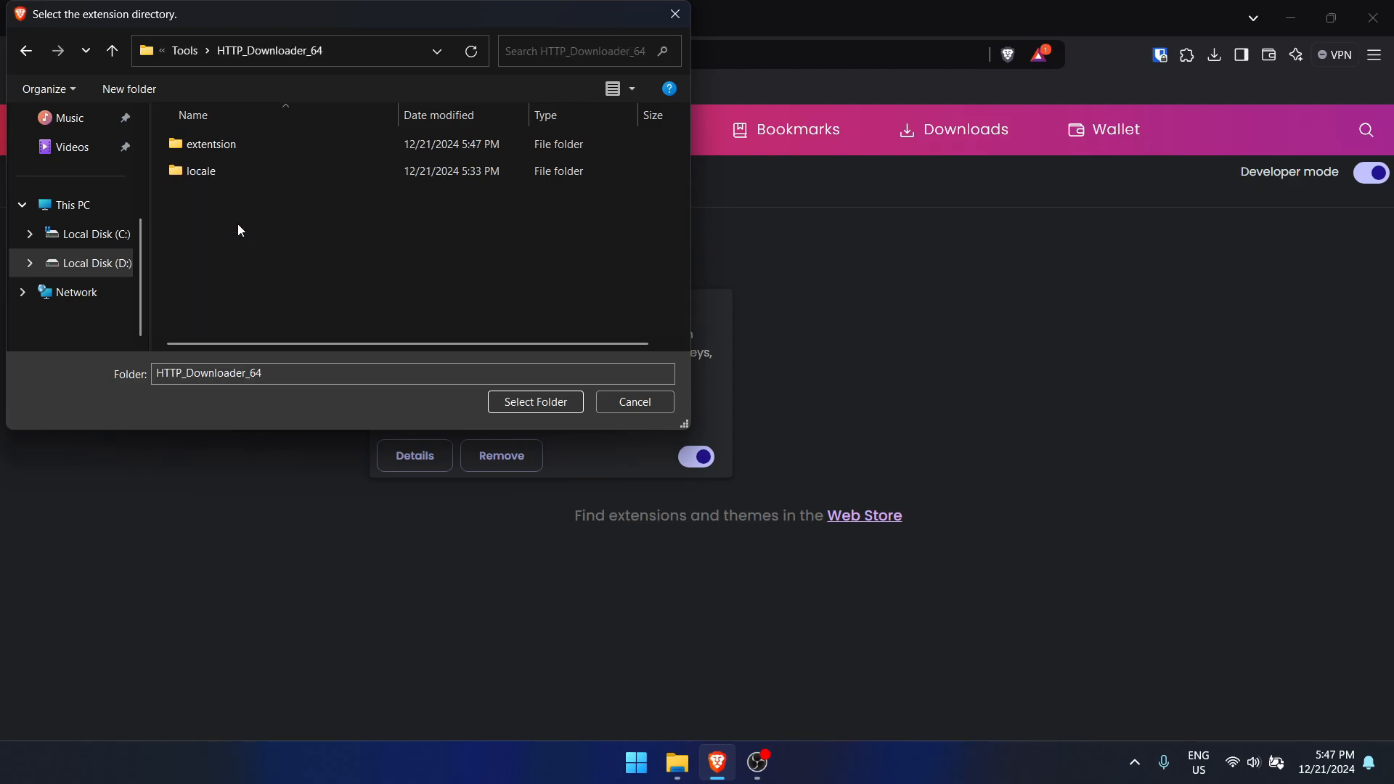
double_click(225, 143)
double_click(227, 144)
left_click(535, 402)
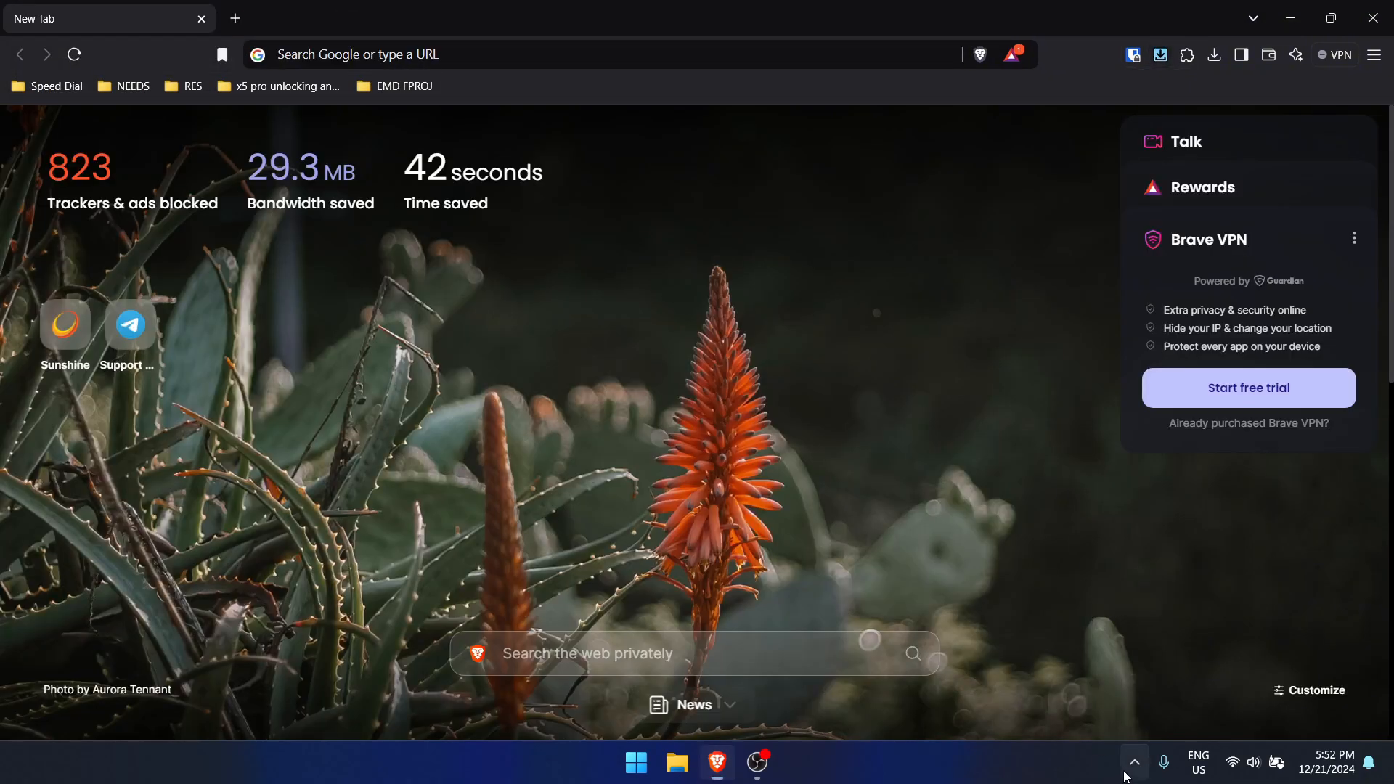
Step: Open HTTP Downloader from the system tray and, in its server options, enable the server and require authentication
left_click(1127, 772)
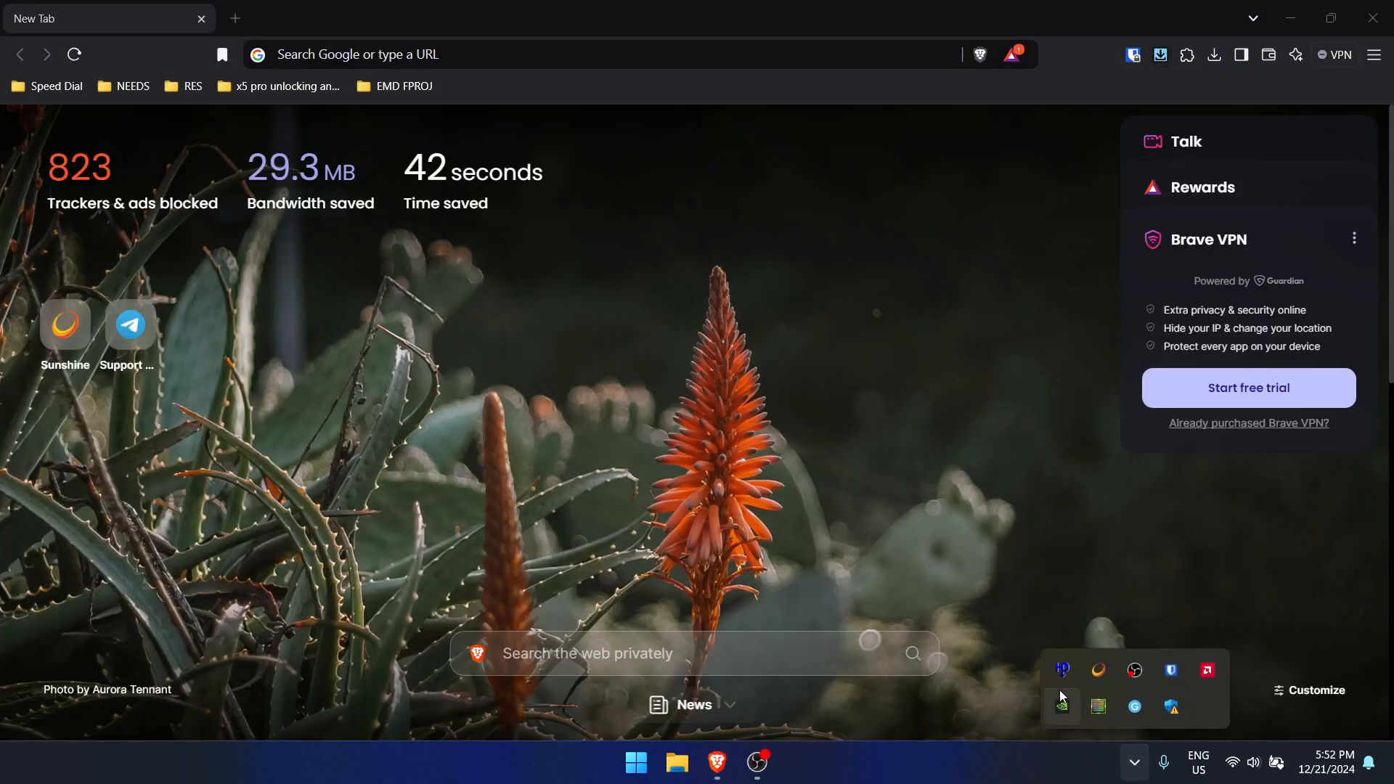
left_click(1063, 669)
left_click(455, 158)
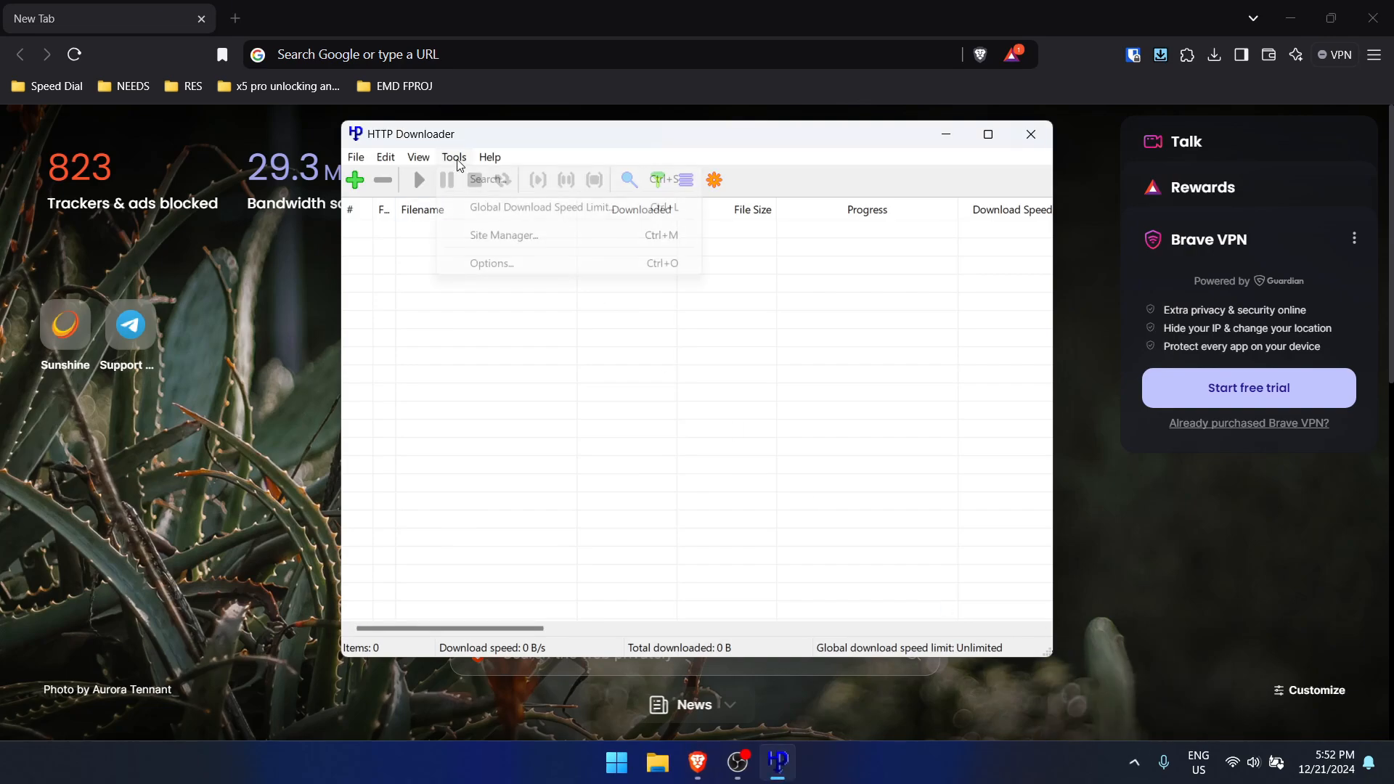
left_click(488, 262)
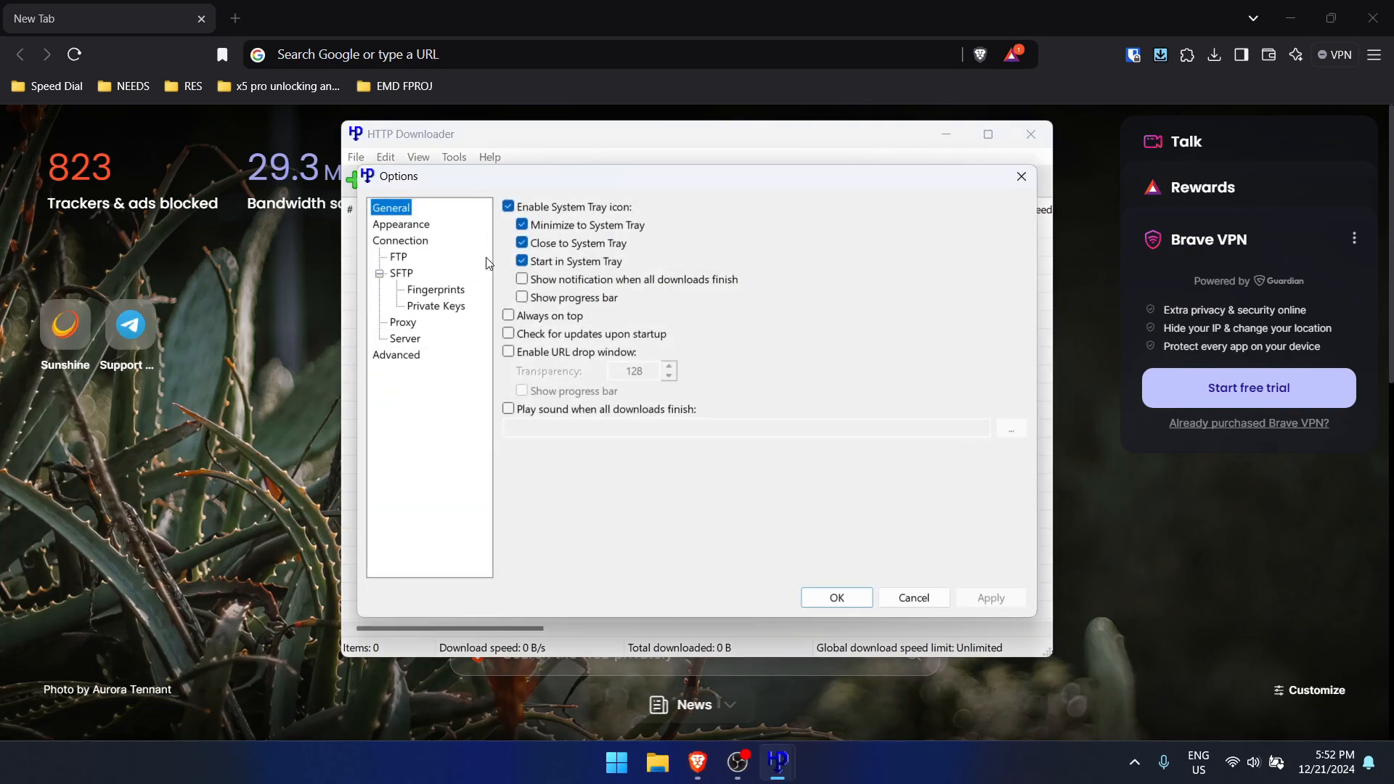
left_click(407, 340)
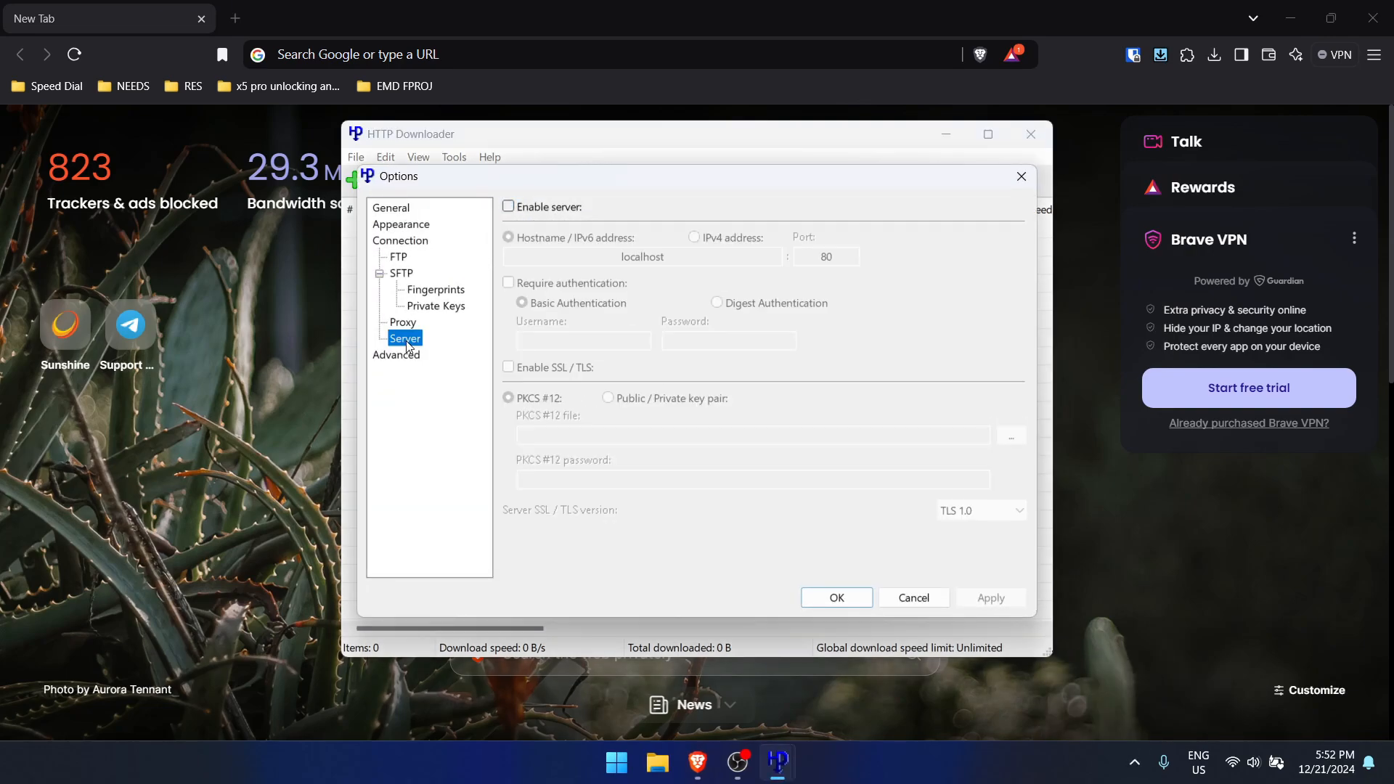
left_click(559, 210)
left_click(555, 286)
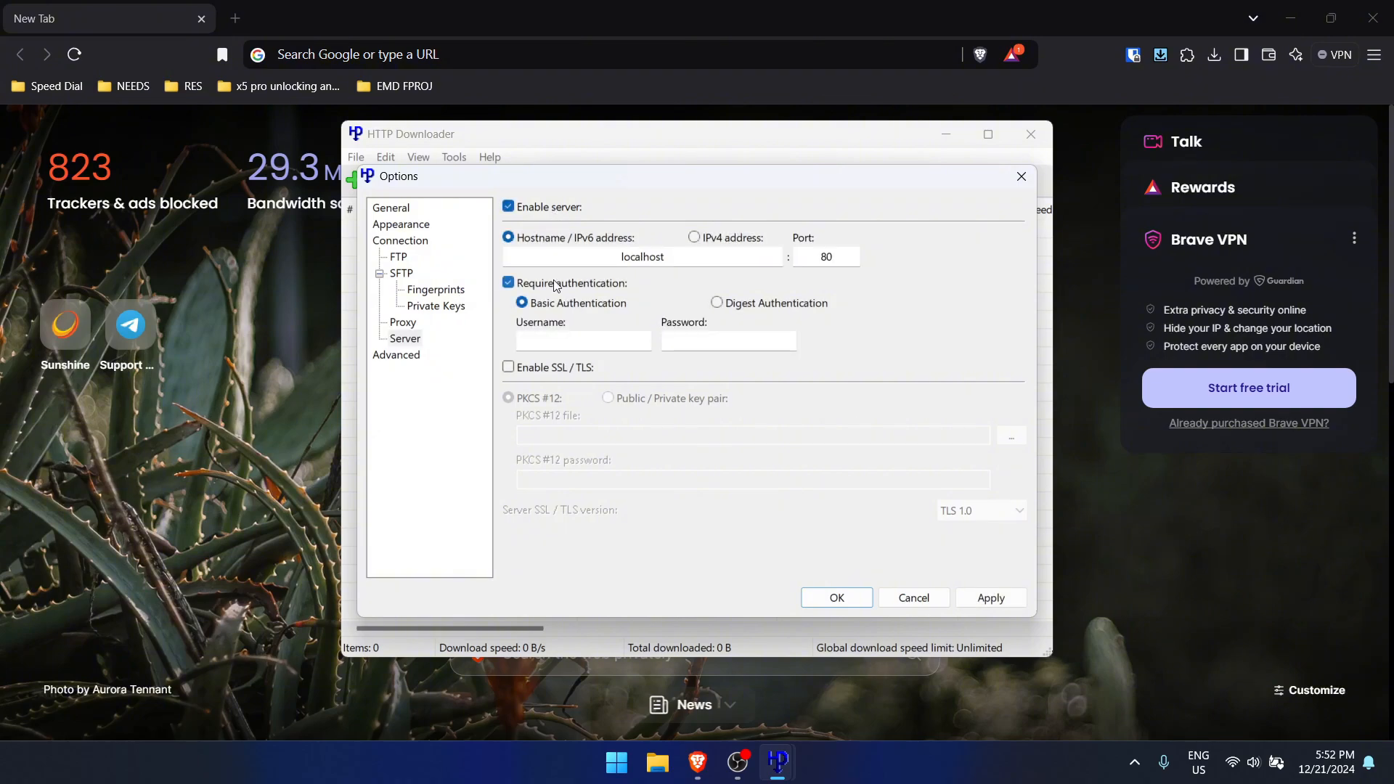
Step: In Brave's HTTP Downloader extension, enable overriding the browser's download manager and showing the Add URL(s) window before download, and save
left_click(441, 45)
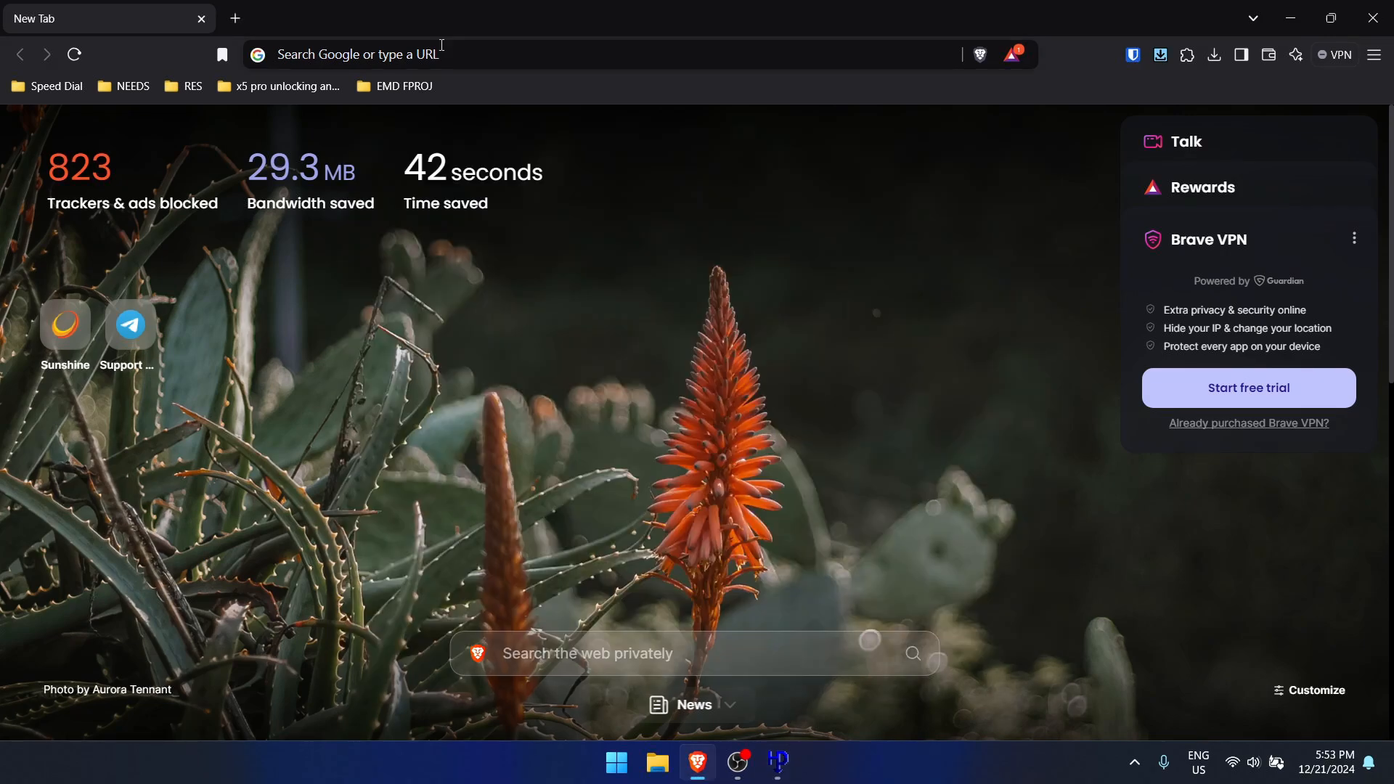
left_click(1161, 61)
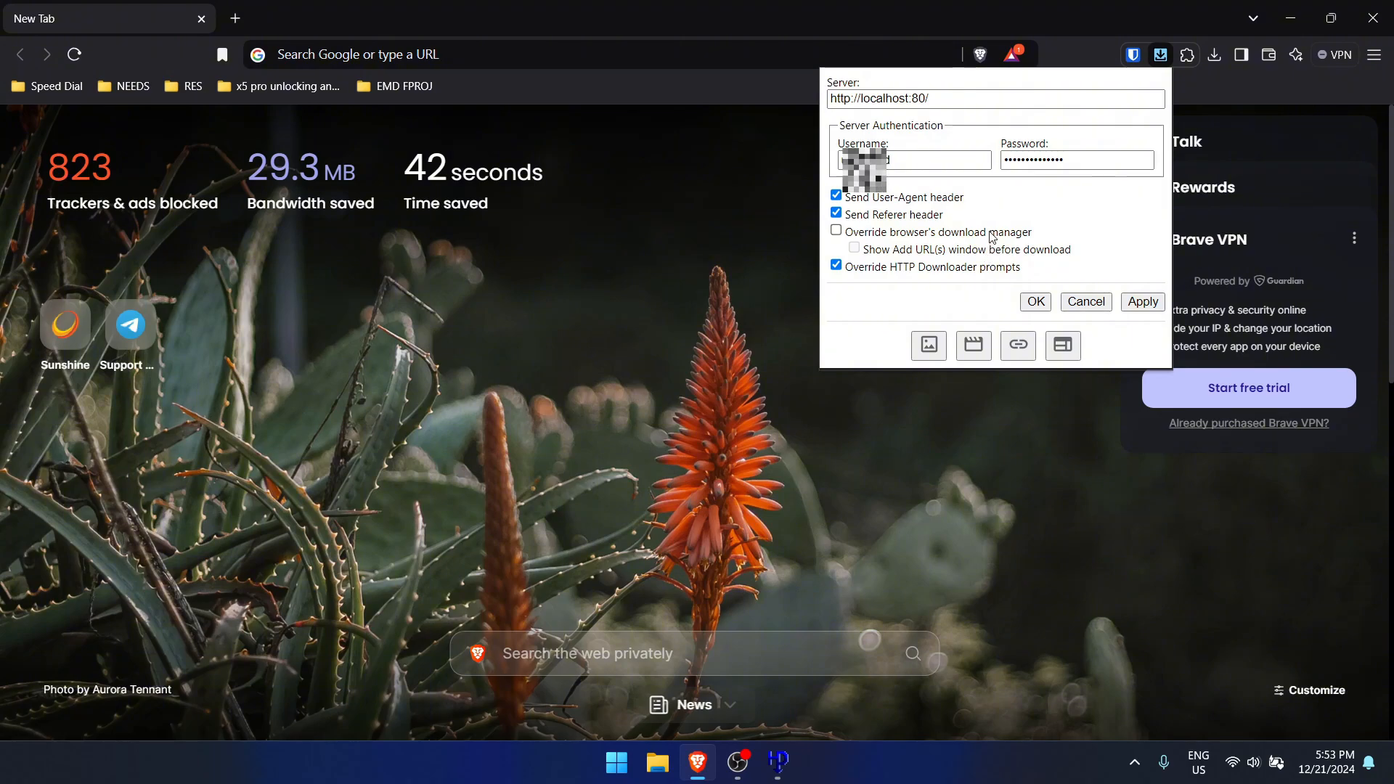
left_click(992, 234)
left_click(994, 250)
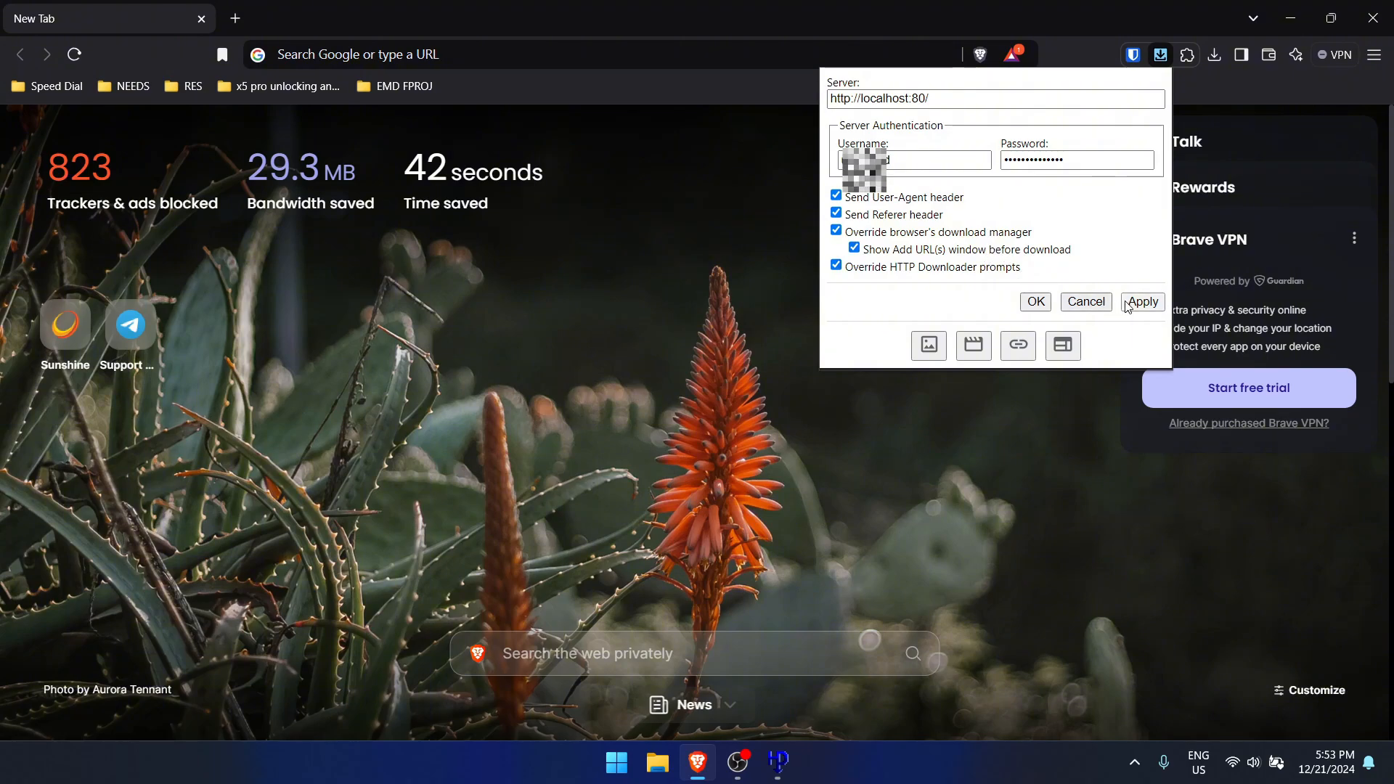
left_click(1028, 305)
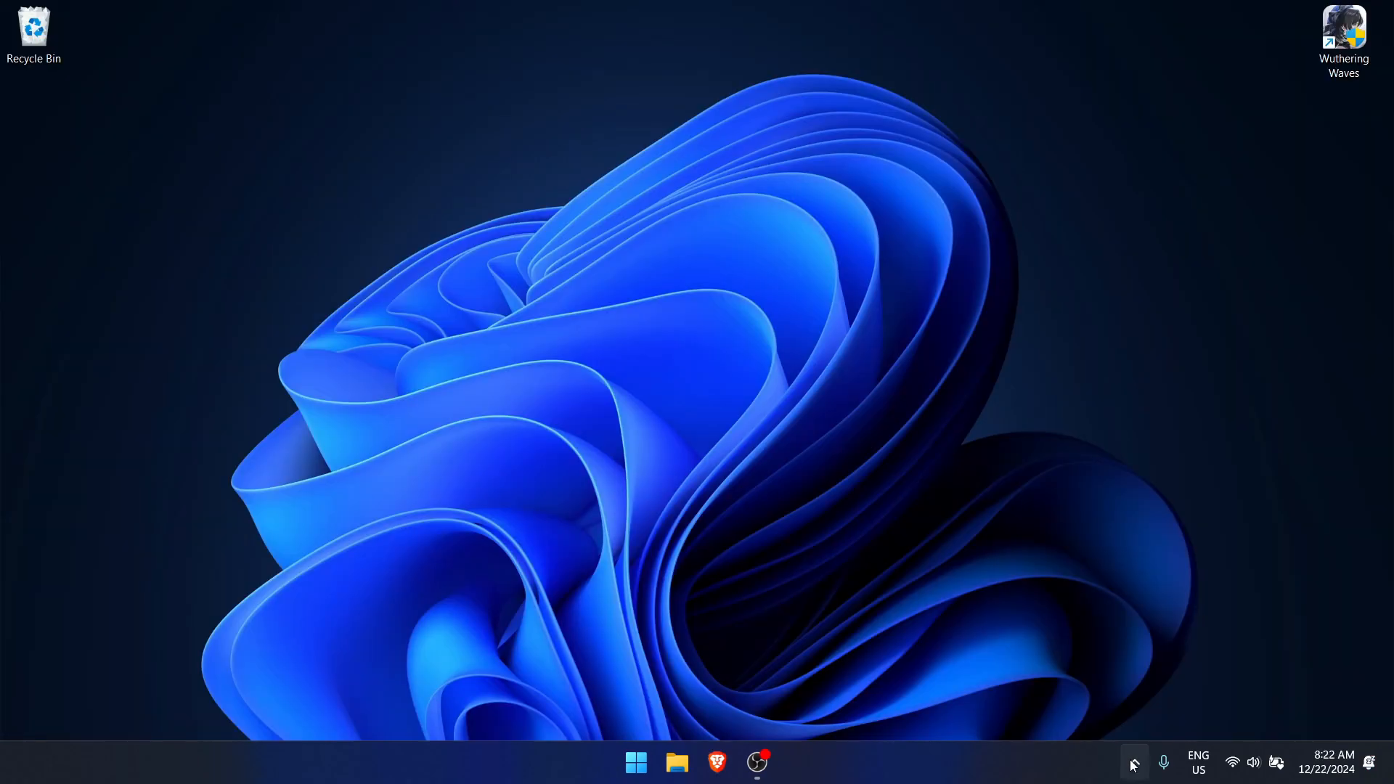
Step: Open HTTP Downloader from the system tray and bring up its options to view the connection settings
left_click(1134, 763)
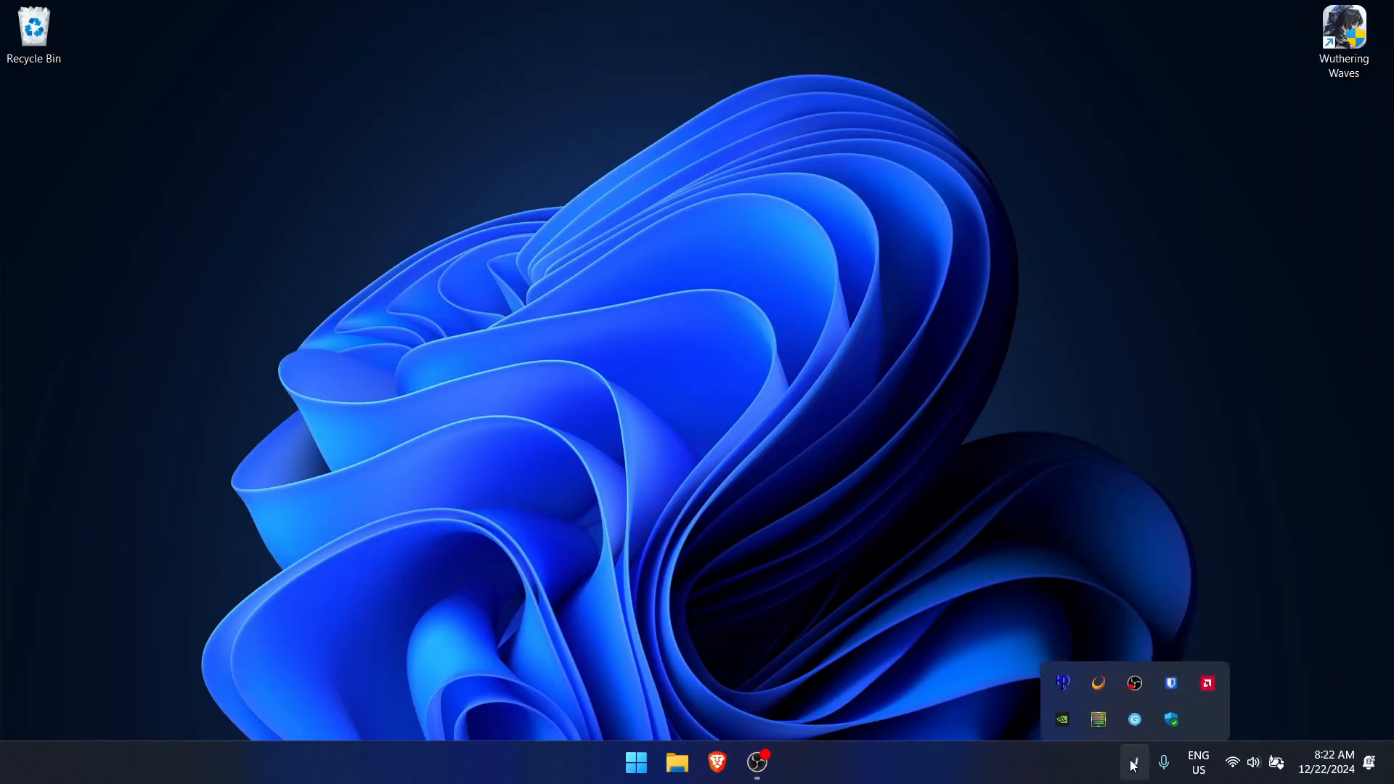
left_click(1070, 678)
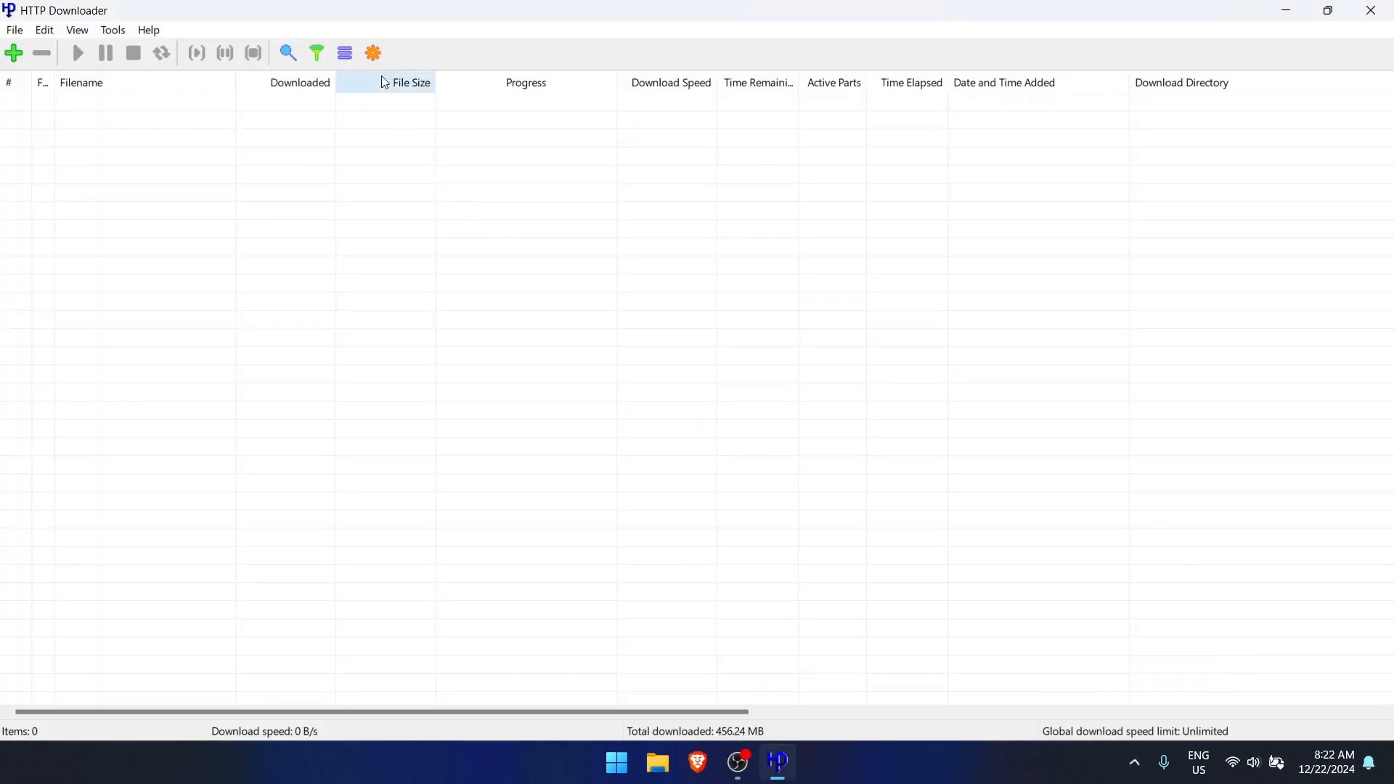
left_click(376, 55)
left_click(405, 242)
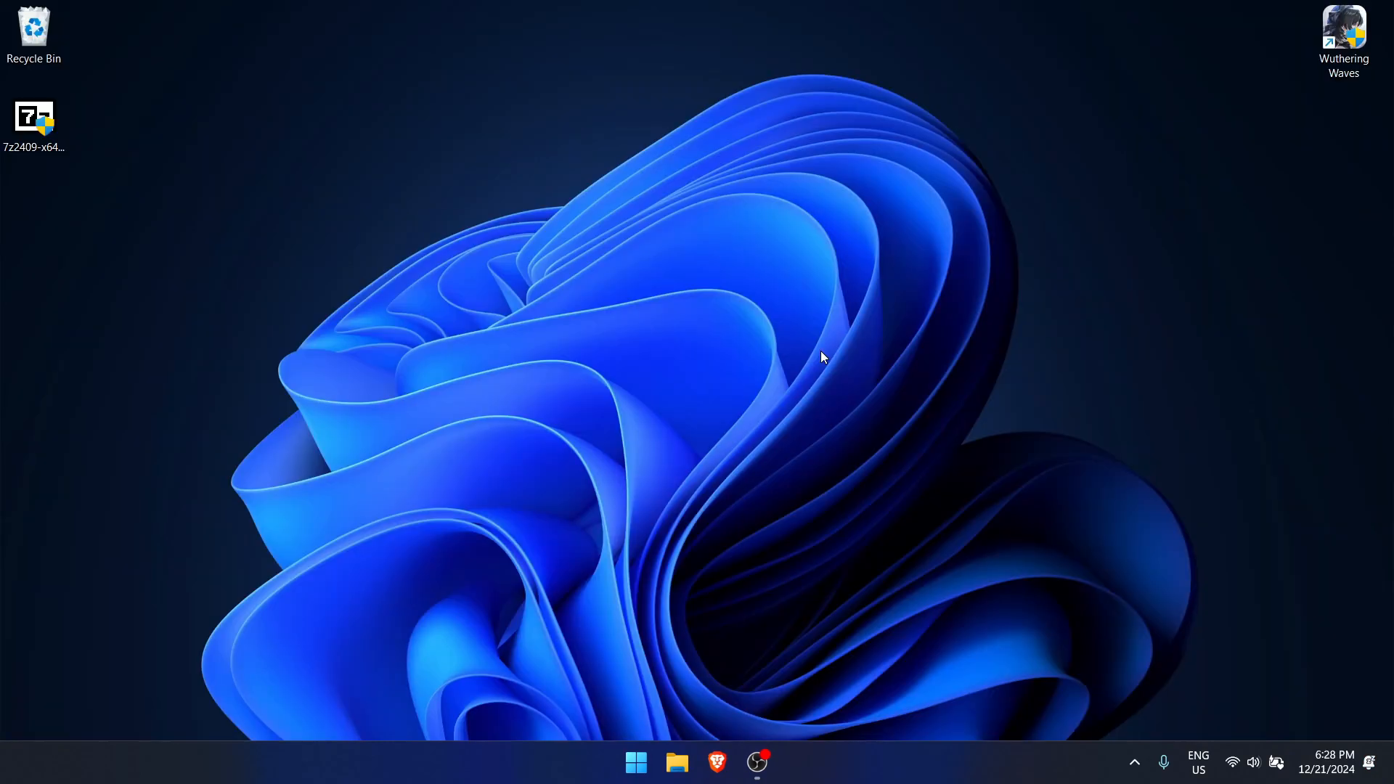
Step: Open the Windows Startup folder by running shell:startup and start creating a new shortcut in it
left_click(822, 338)
key("super+r")
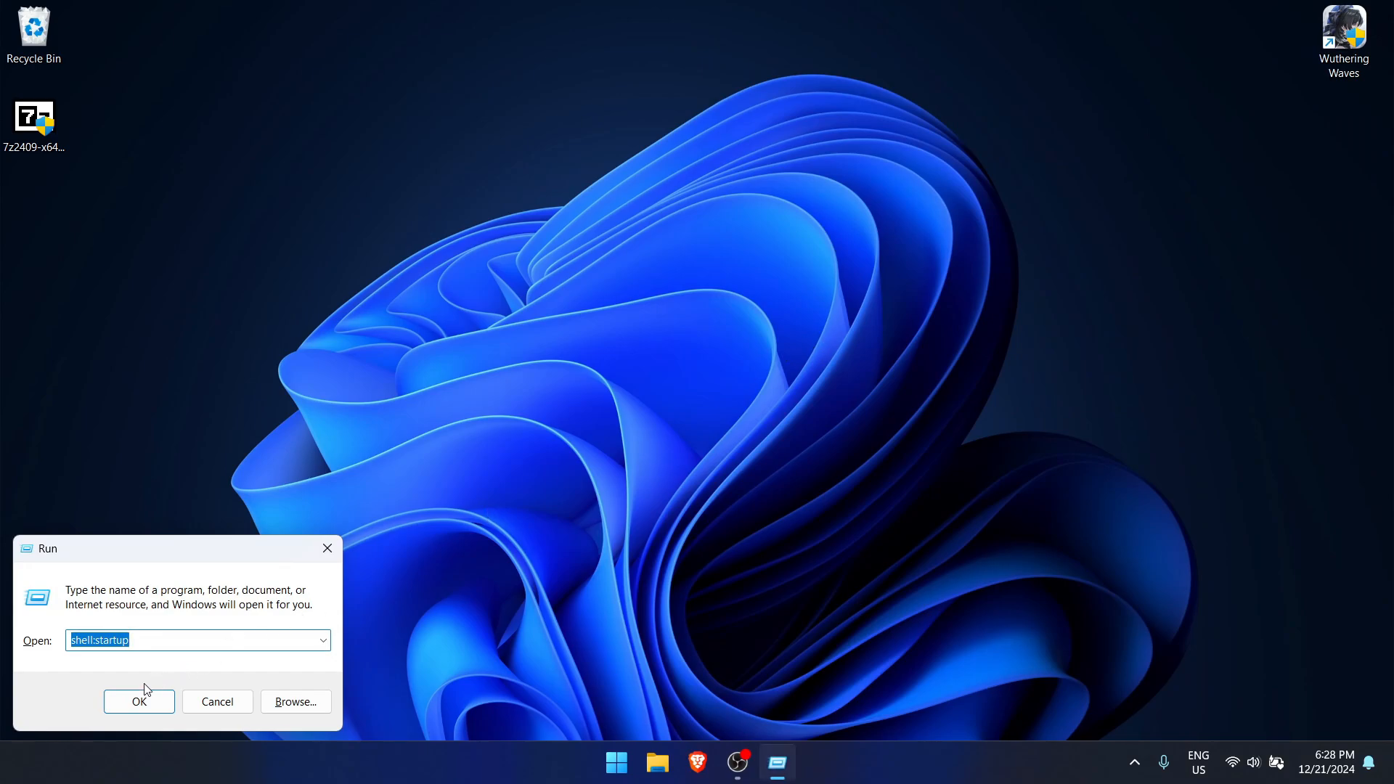
left_click(141, 701)
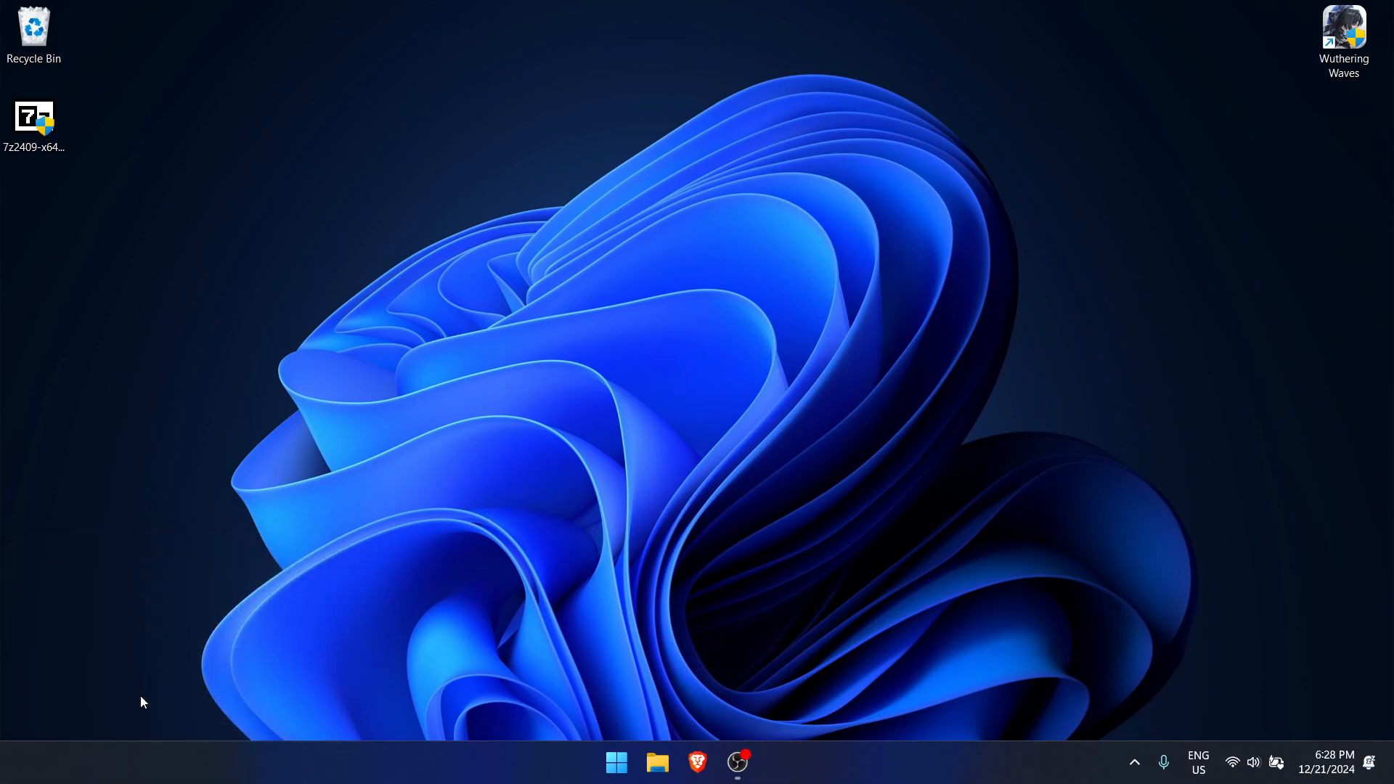
right_click(716, 269)
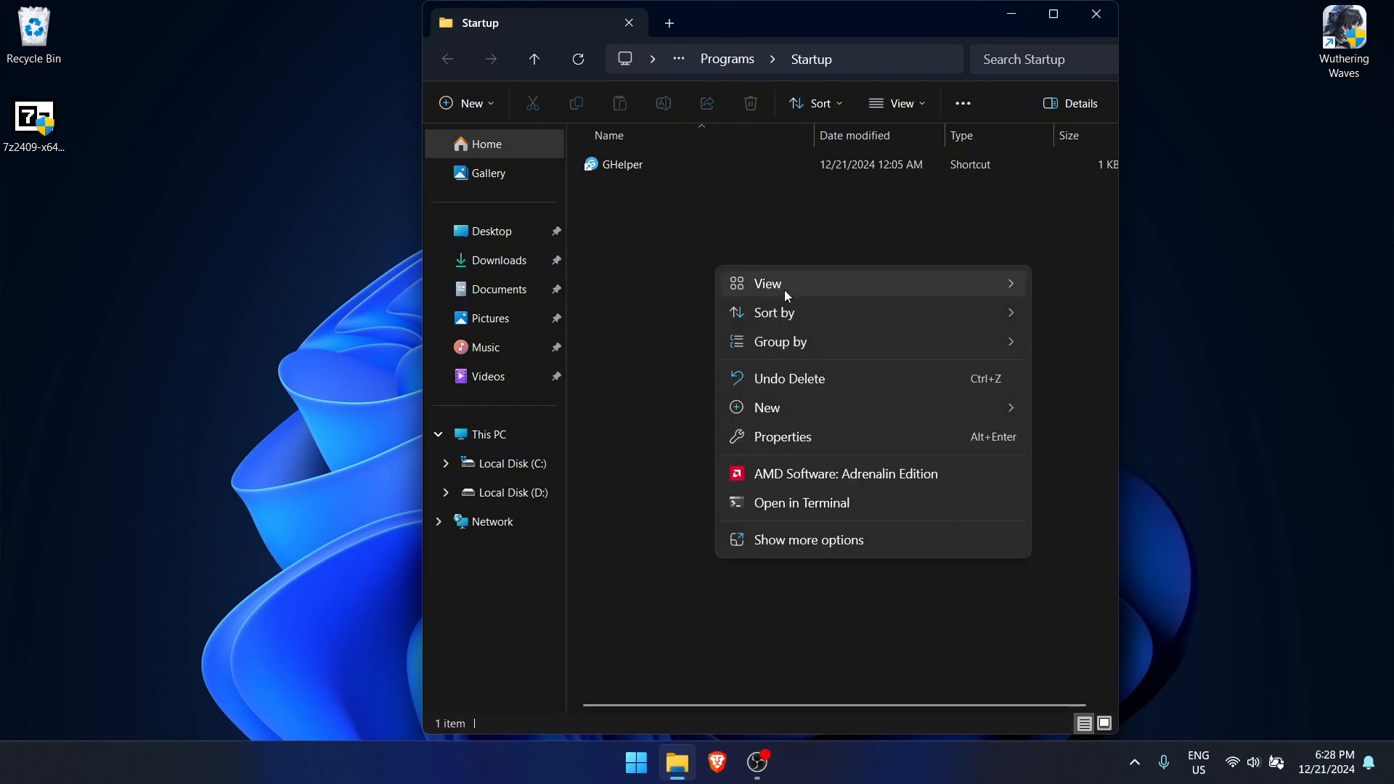
mouse_move(809, 423)
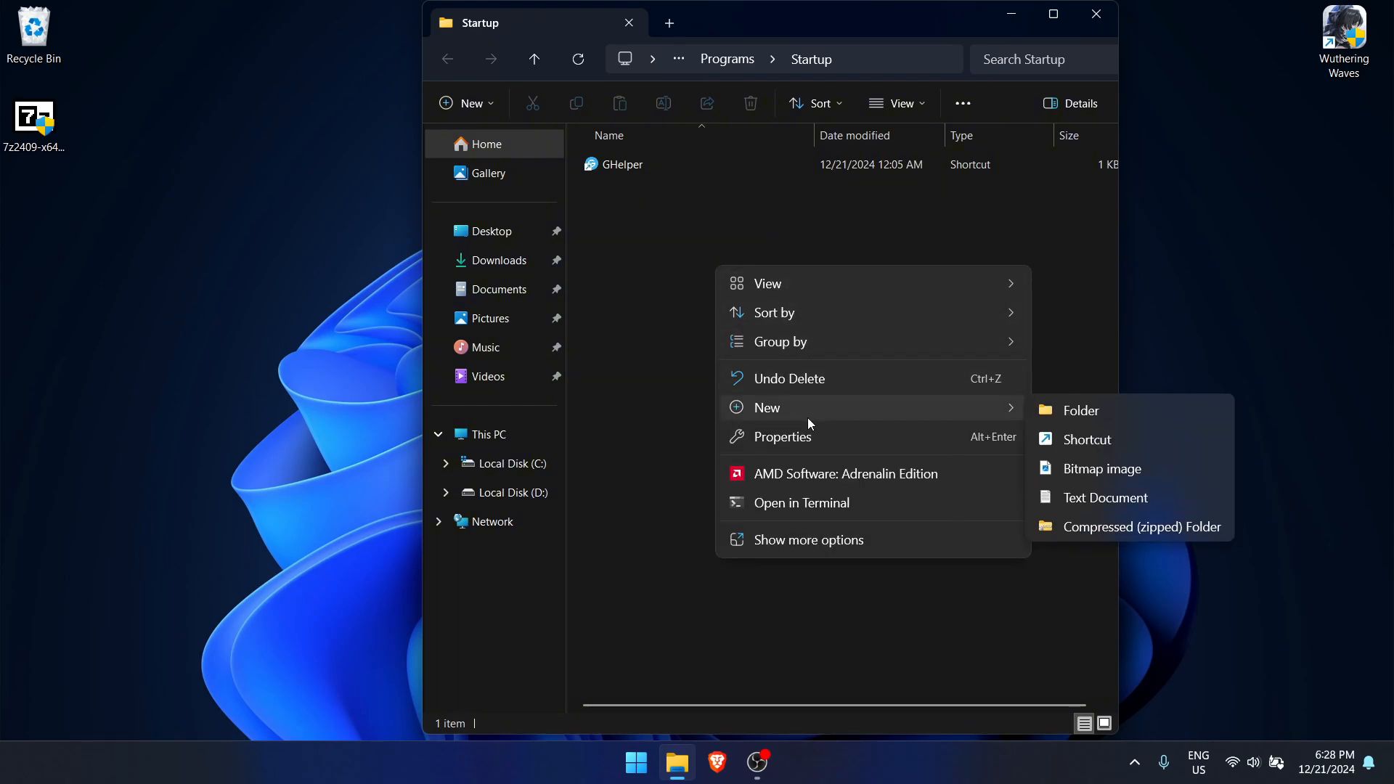
left_click(1069, 442)
Step: Point the new shortcut to HTTP_Downloader.exe in D:\Tools\HTTP_Downloader_64 and finish creating it
left_click(855, 368)
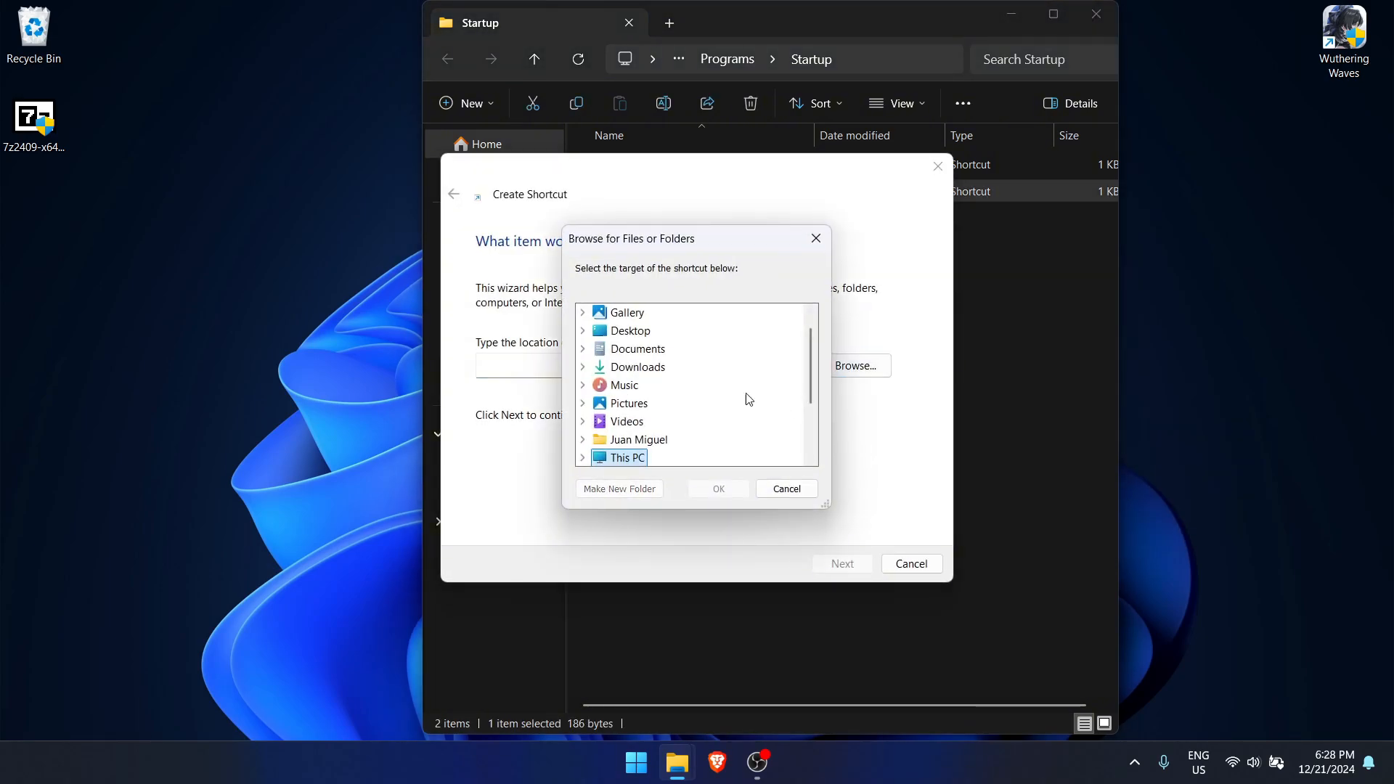
scroll(744, 399, "down", 2)
left_click(584, 368)
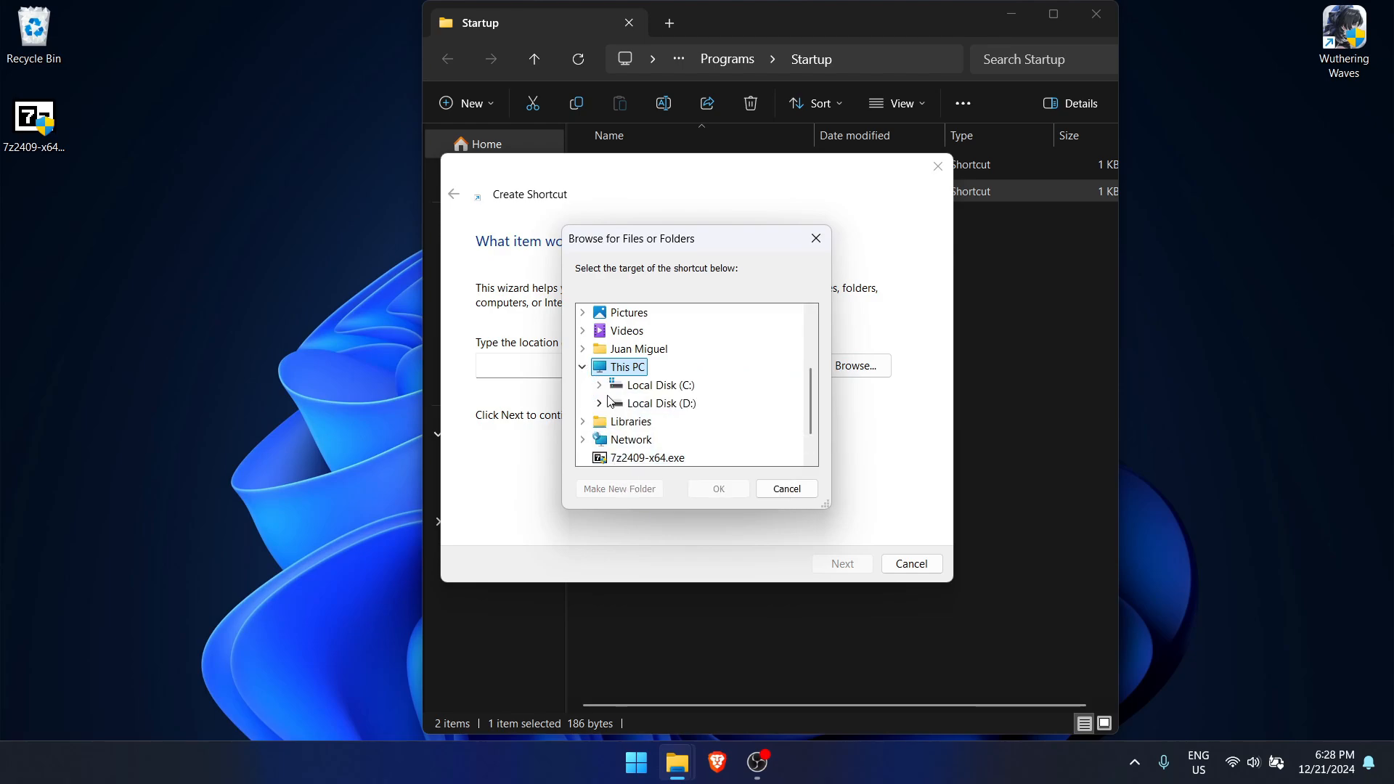
left_click(599, 403)
scroll(610, 404, "down", 2)
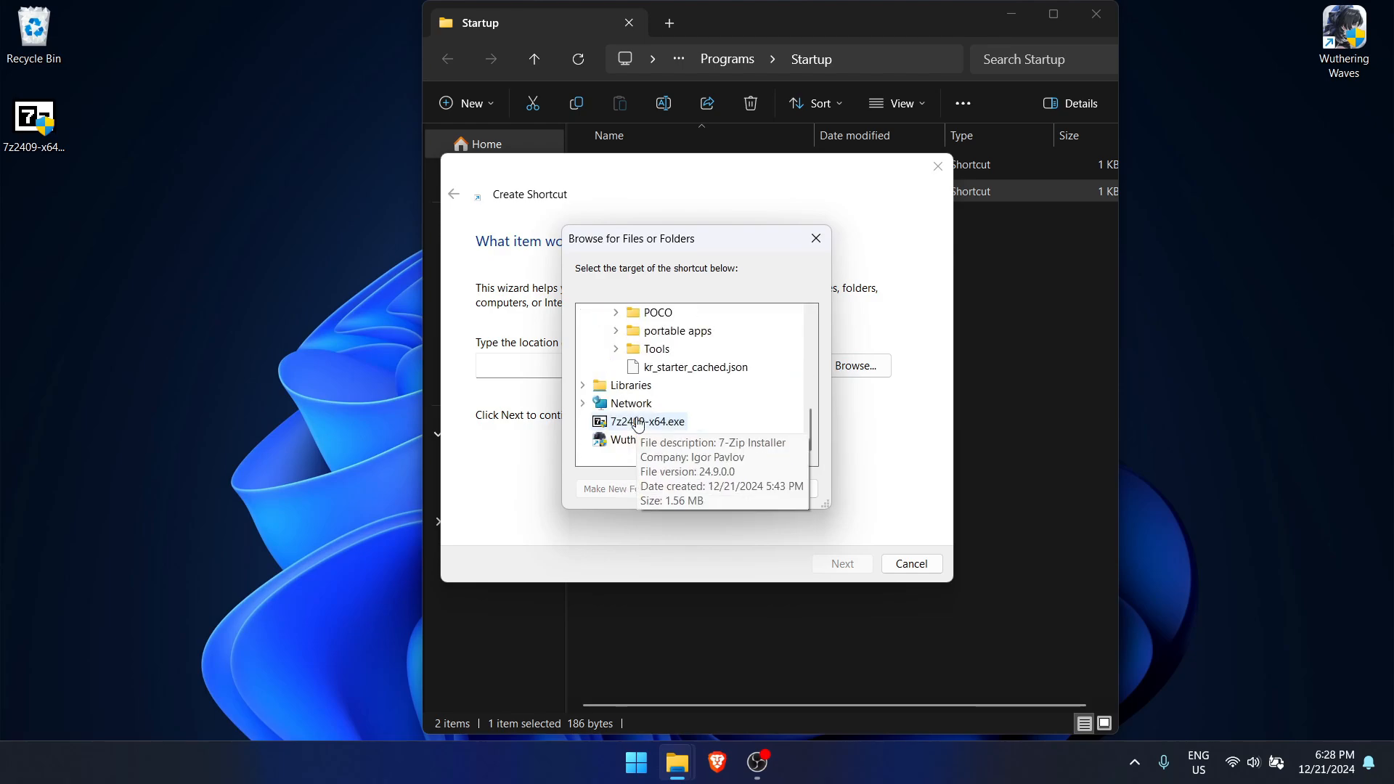
left_click(617, 349)
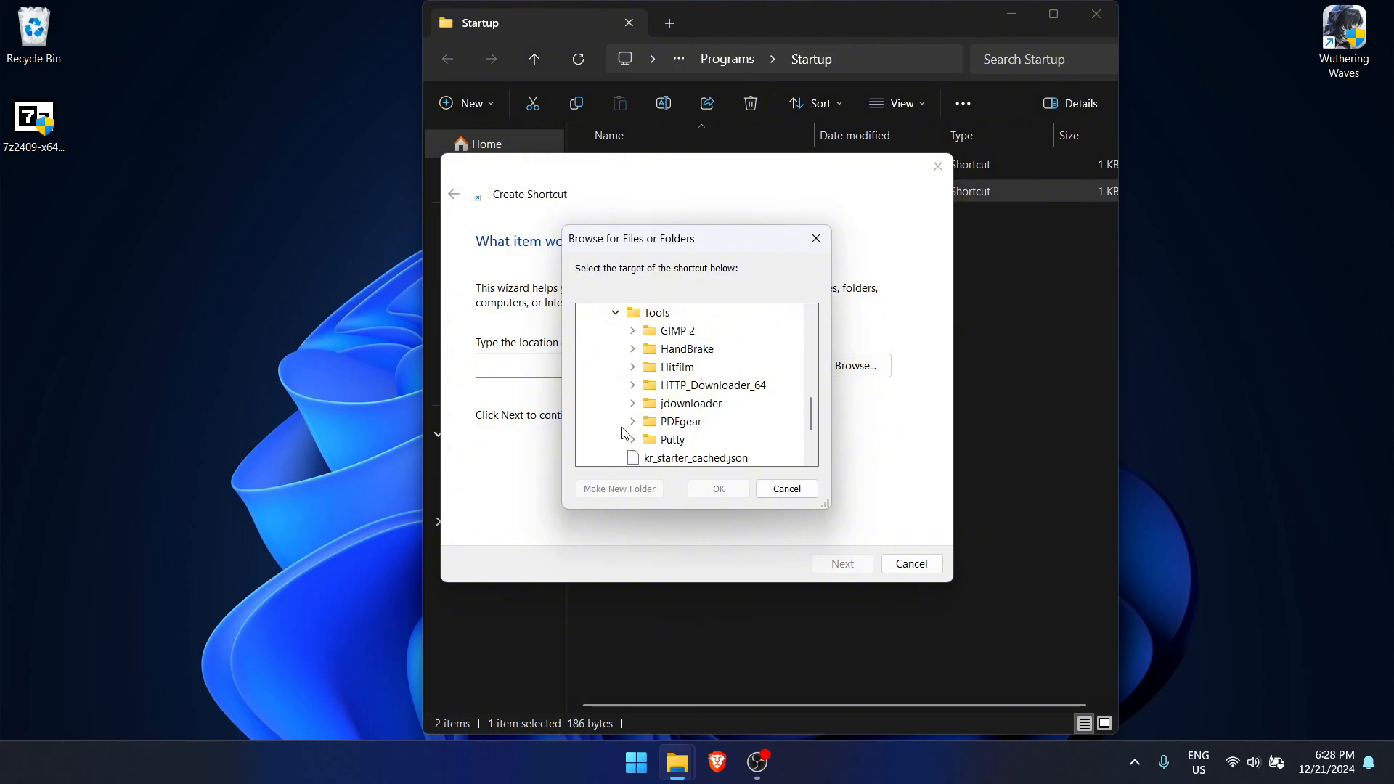
left_click(632, 386)
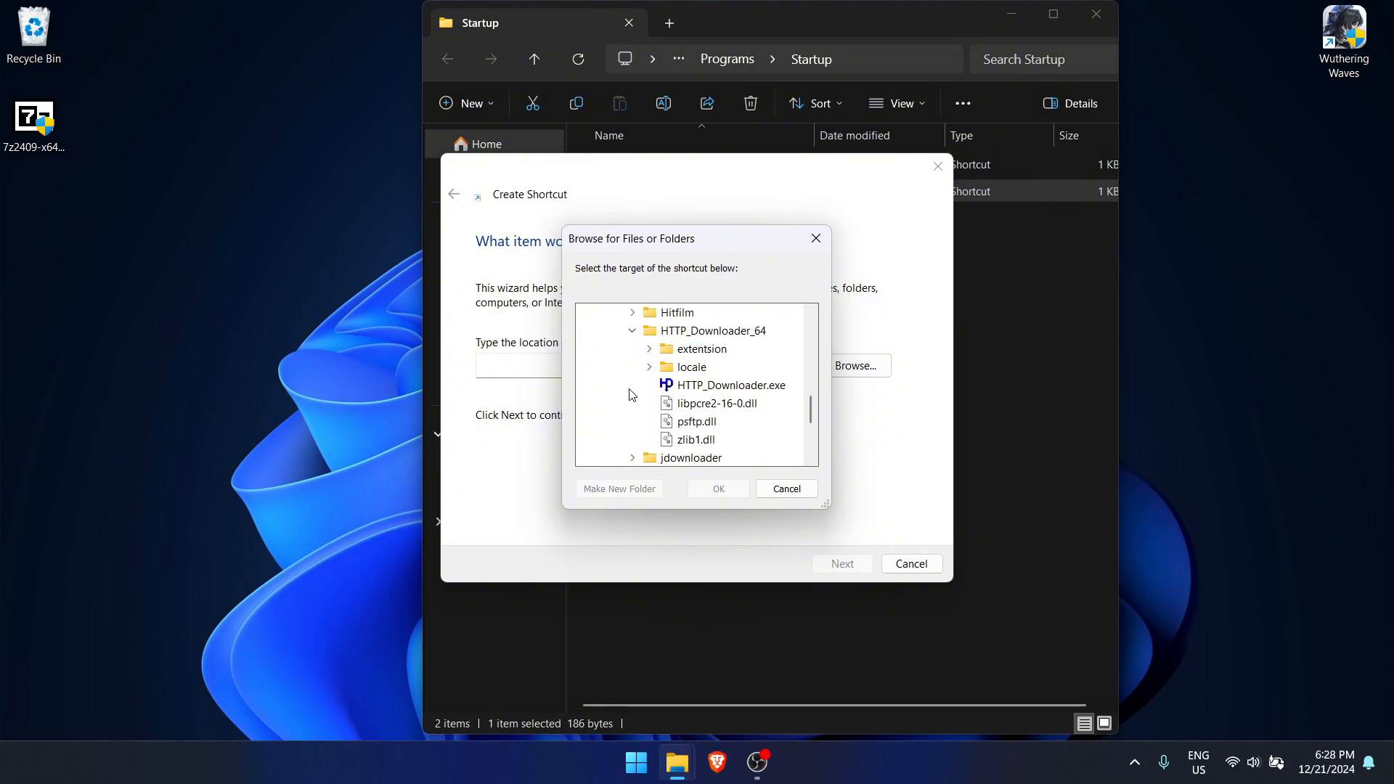
left_click(726, 384)
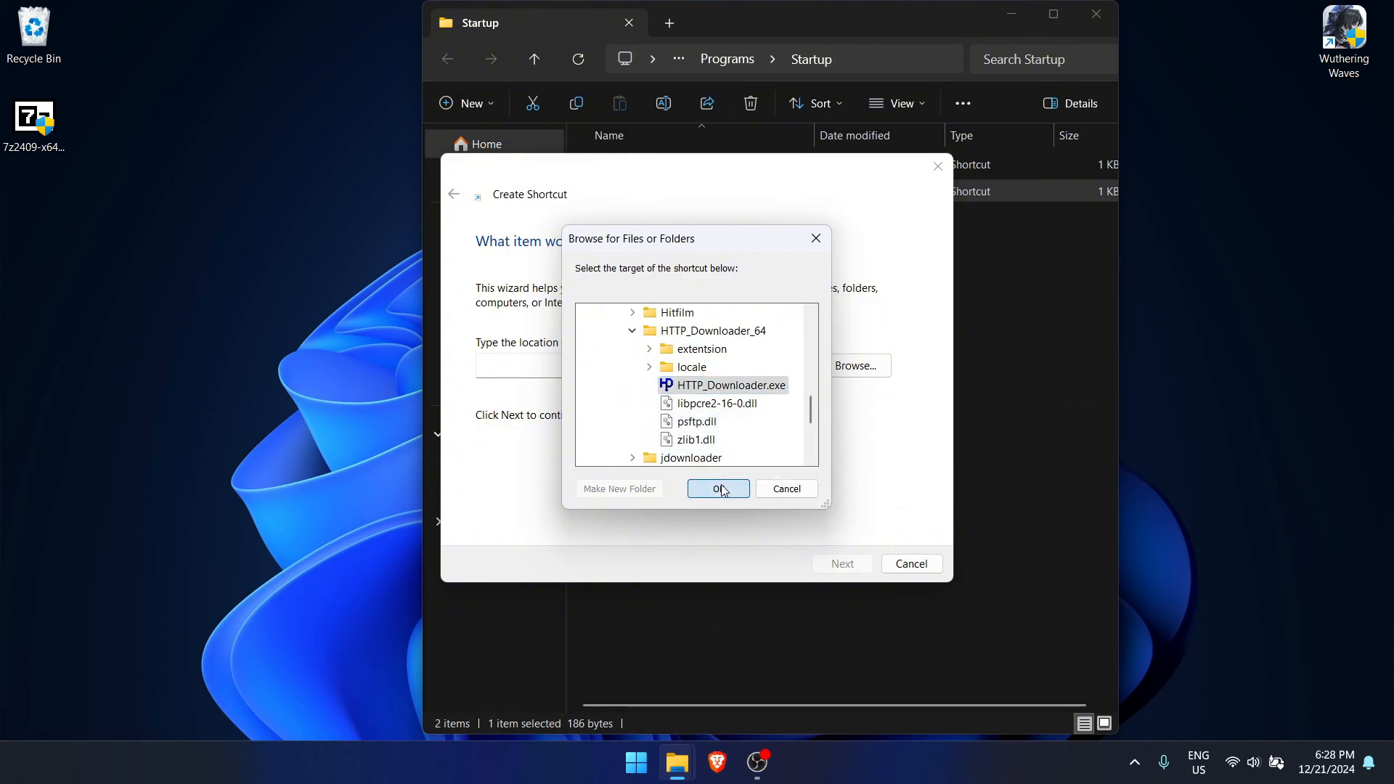
left_click(719, 488)
left_click(833, 563)
left_click(835, 563)
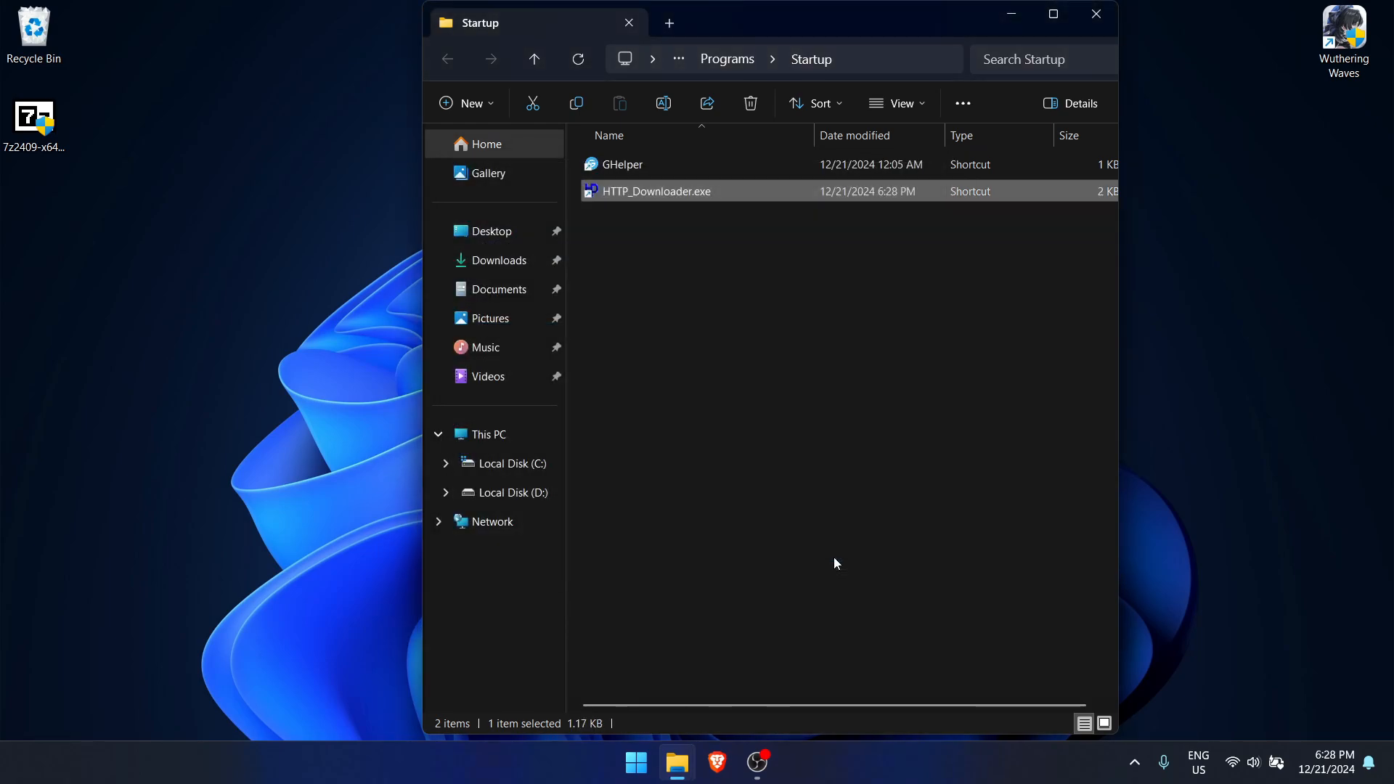
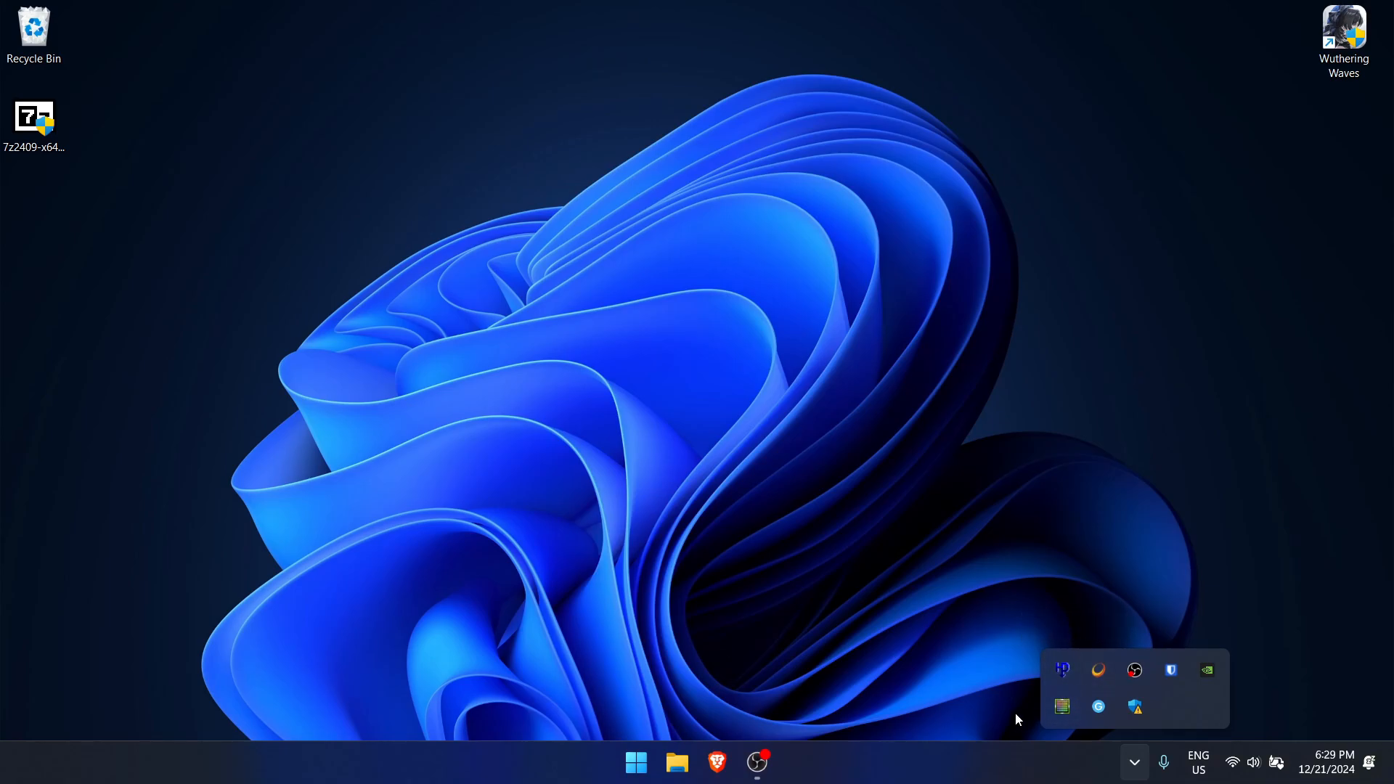
Step: Switch to Brave, check the HTTP Downloader extension's settings, and start the Rise of the Reds Version 1.85 download on ModDB
left_click(720, 762)
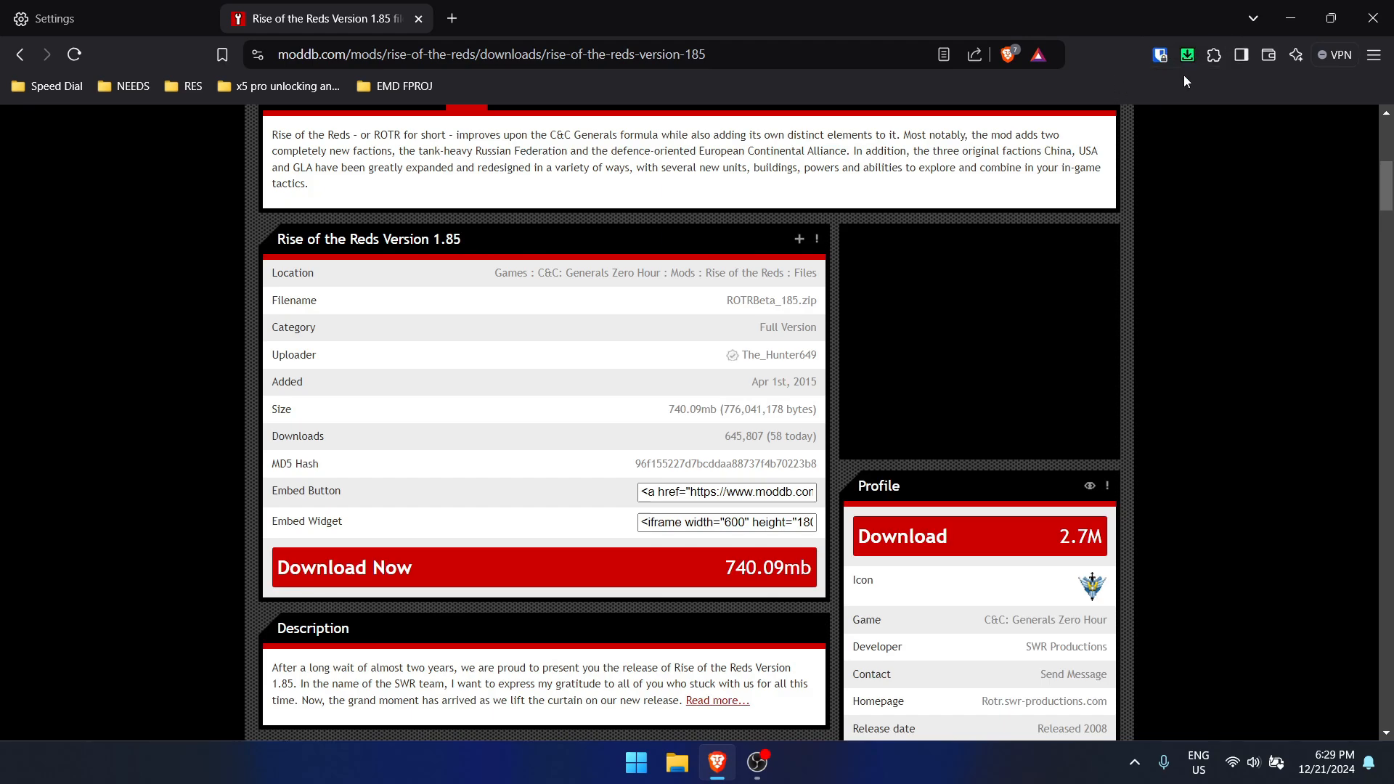
left_click(1189, 56)
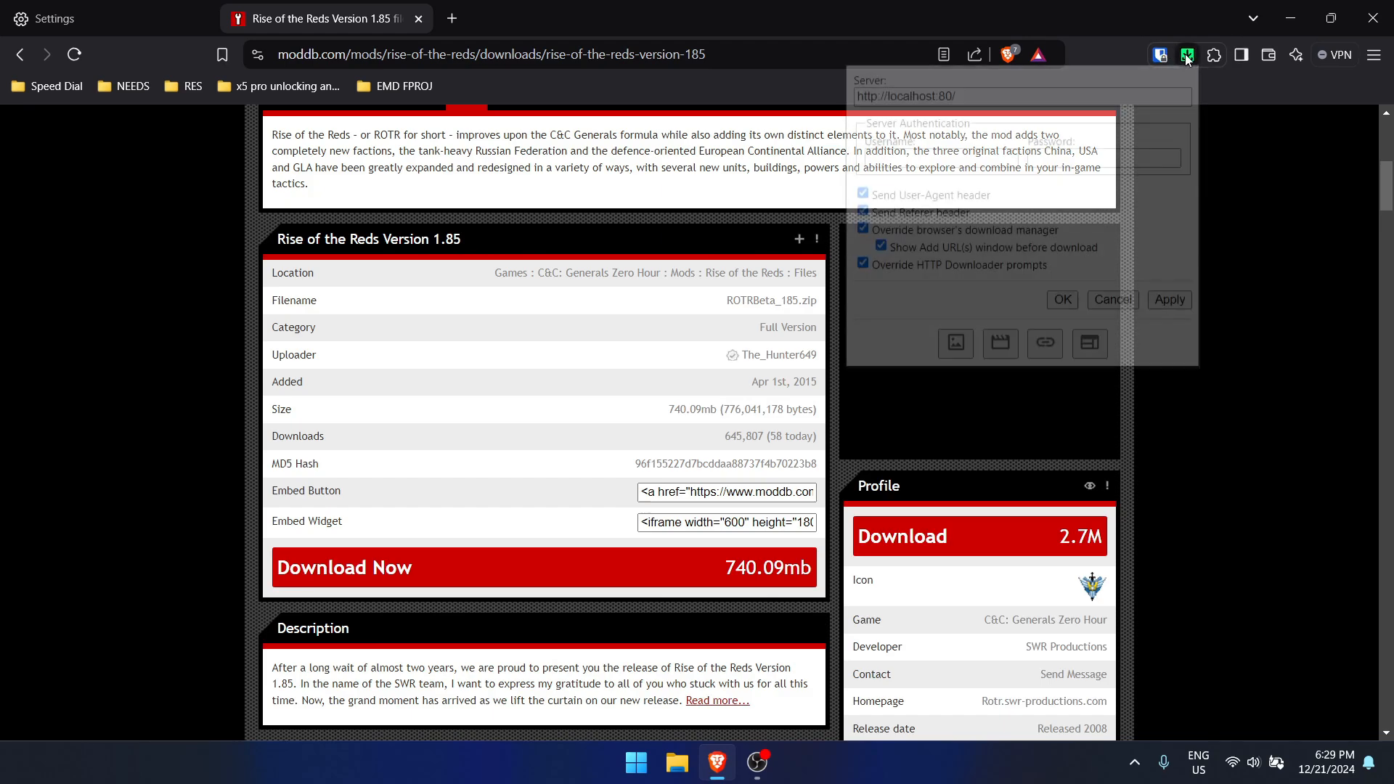
left_click(1244, 162)
left_click(716, 563)
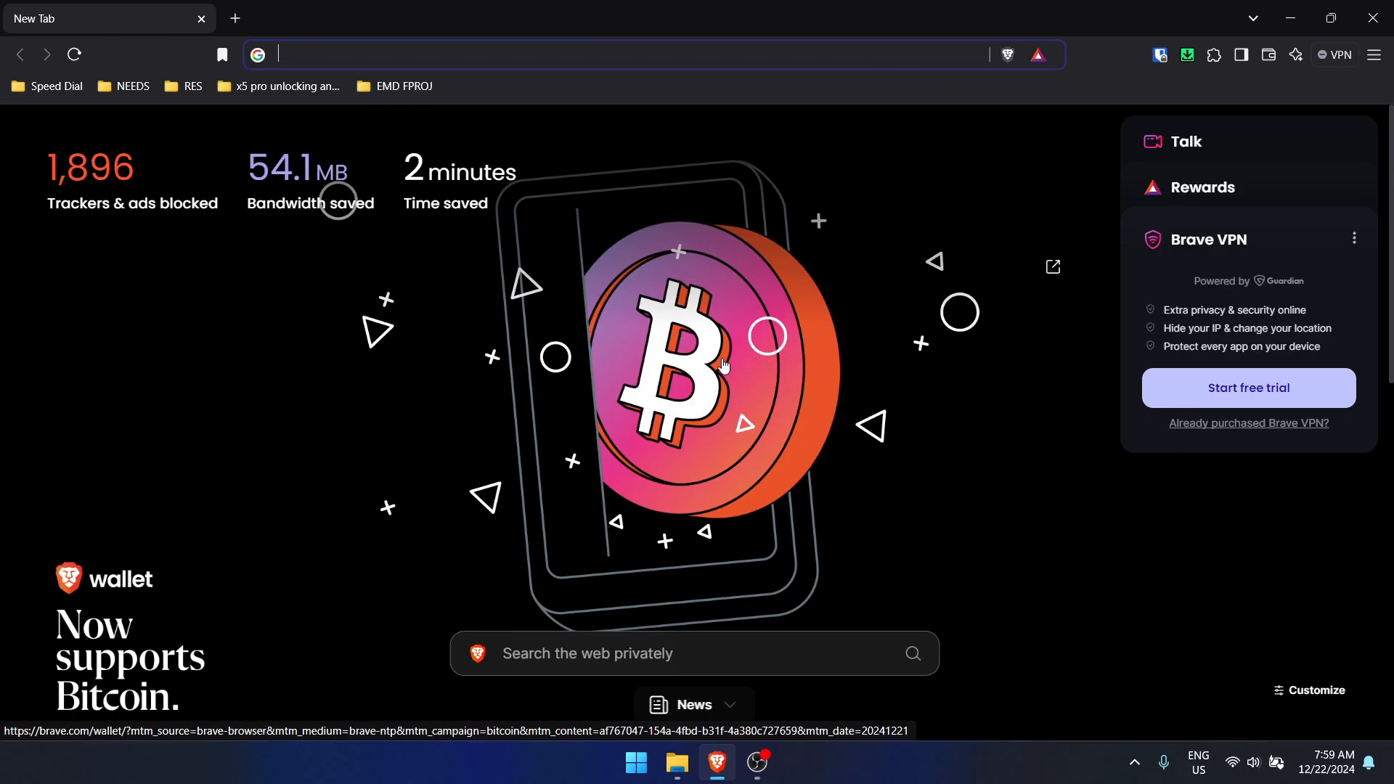
Step: Open Brave's download settings and check the download location, closing its folder picker without choosing a folder
left_click(1374, 55)
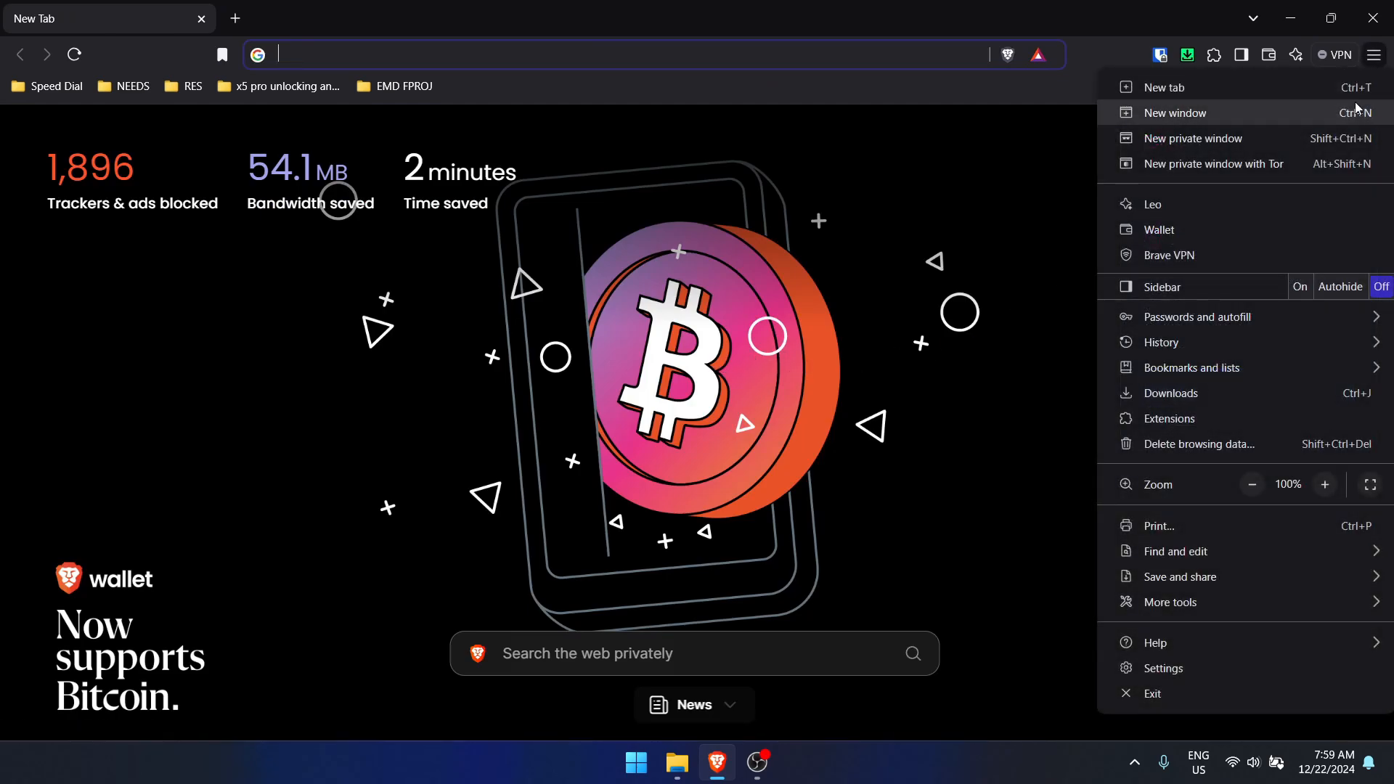
left_click(1217, 664)
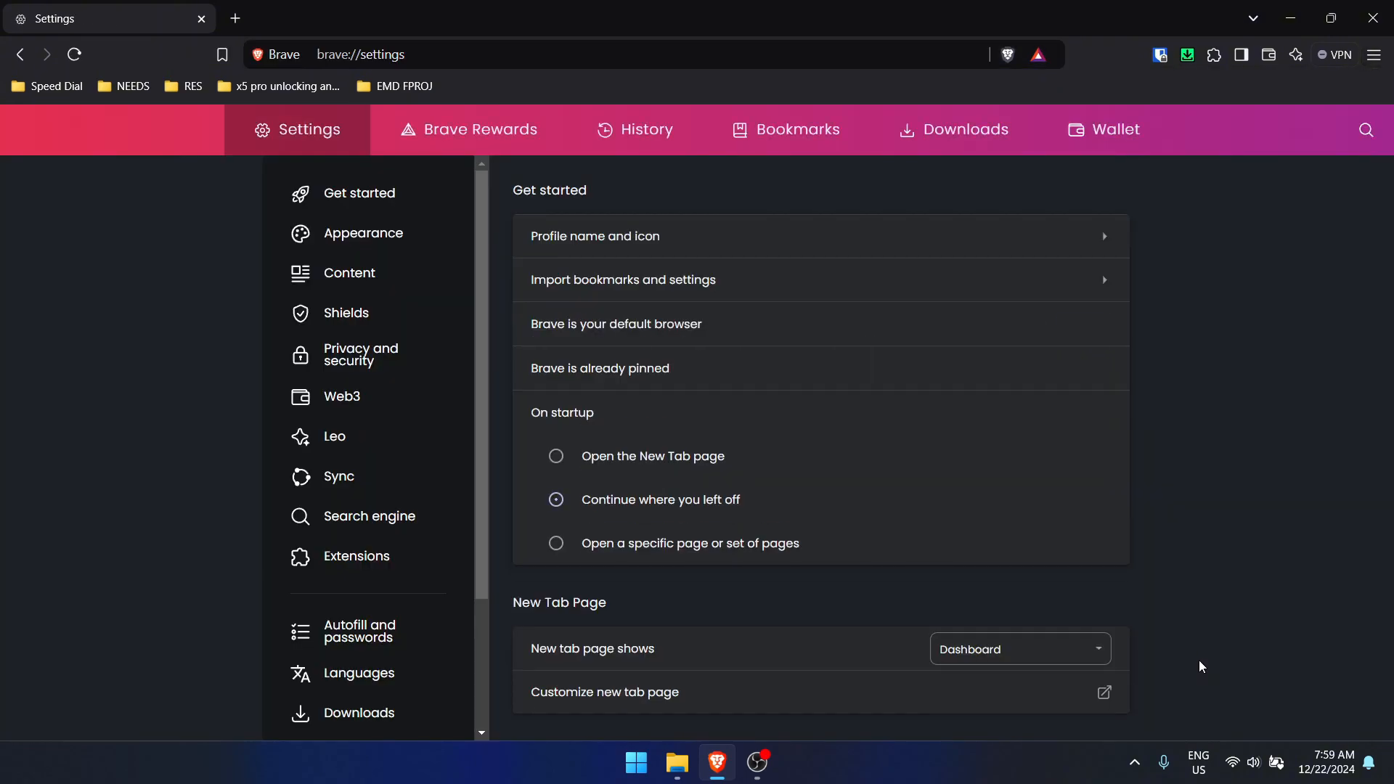
scroll(373, 508, "down", 3)
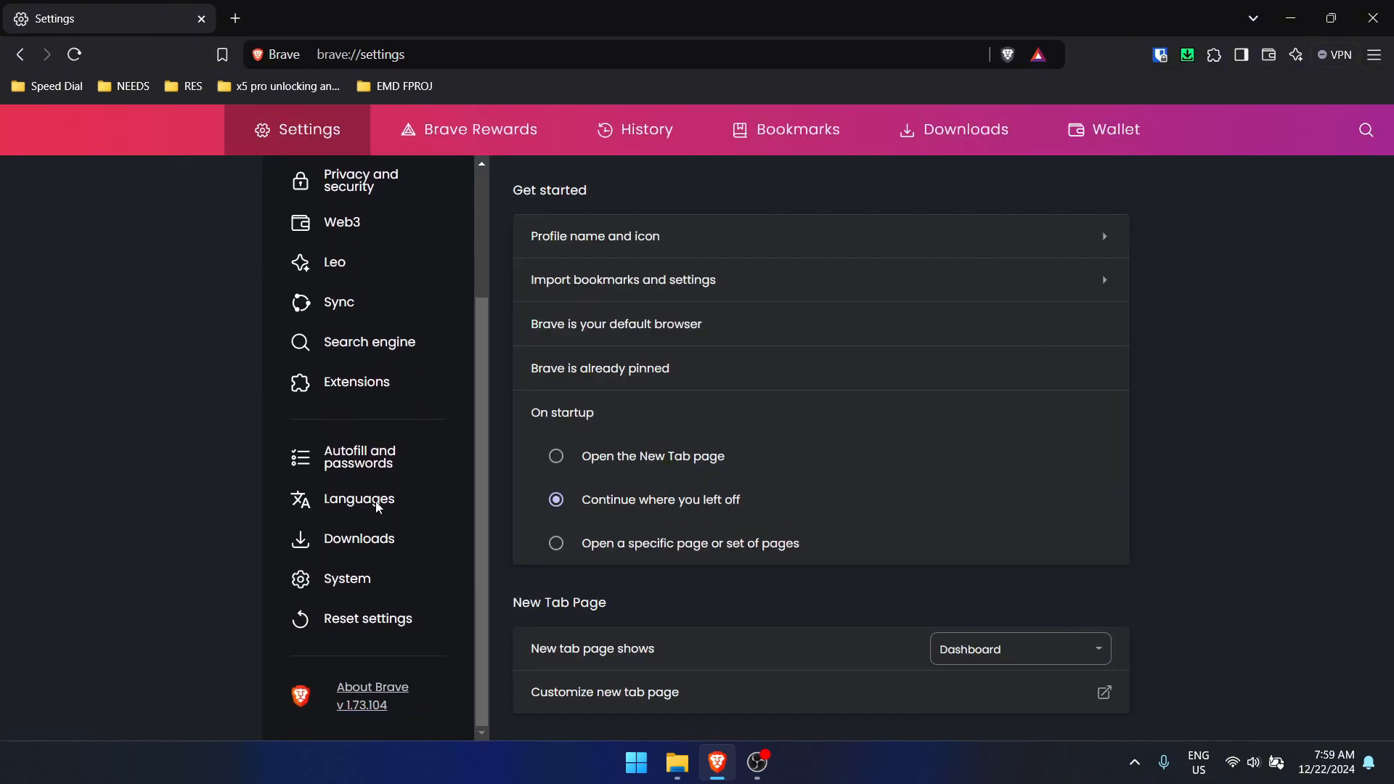
left_click(361, 539)
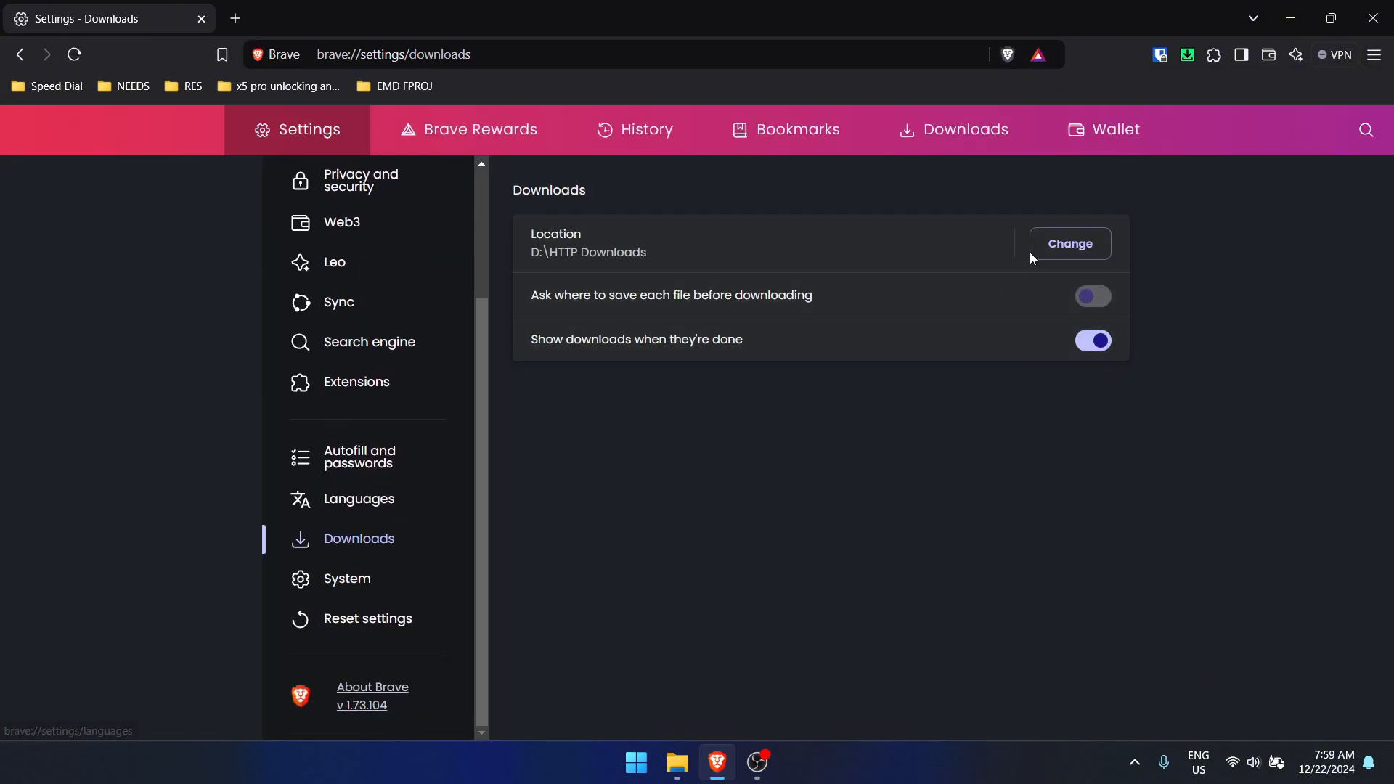
left_click(1056, 248)
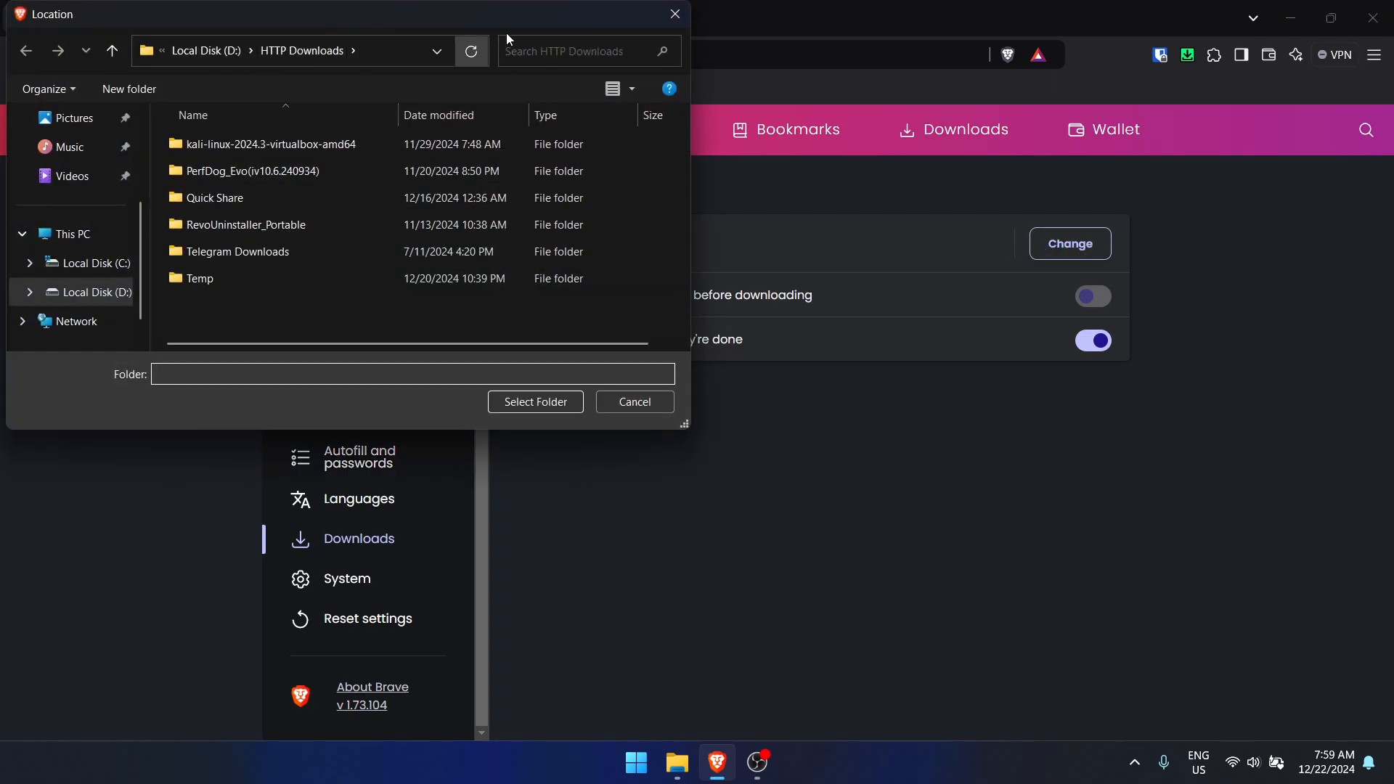
left_click(675, 13)
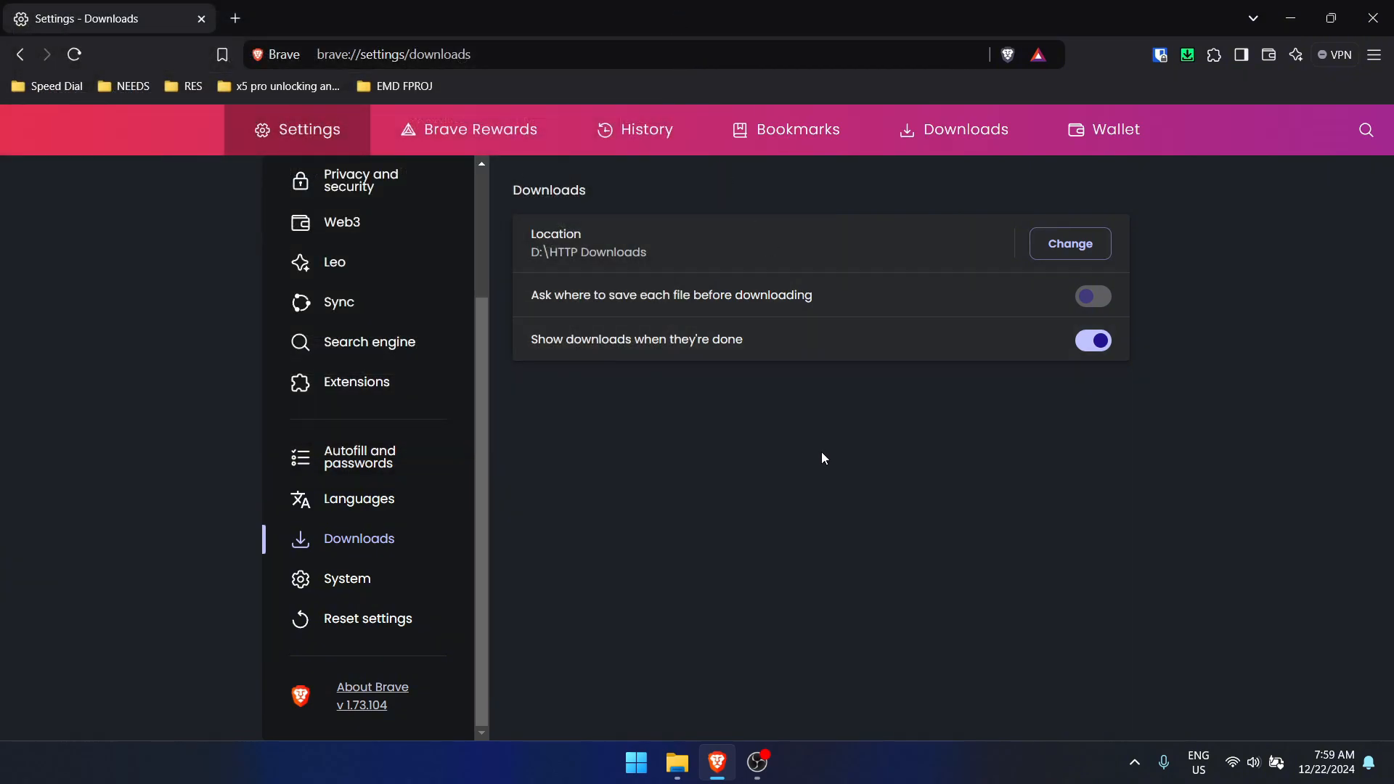
Step: Open HTTP Downloader from the system tray and, in its advanced options, set the default download directory to D:\HTTP Downloads
left_click(1135, 762)
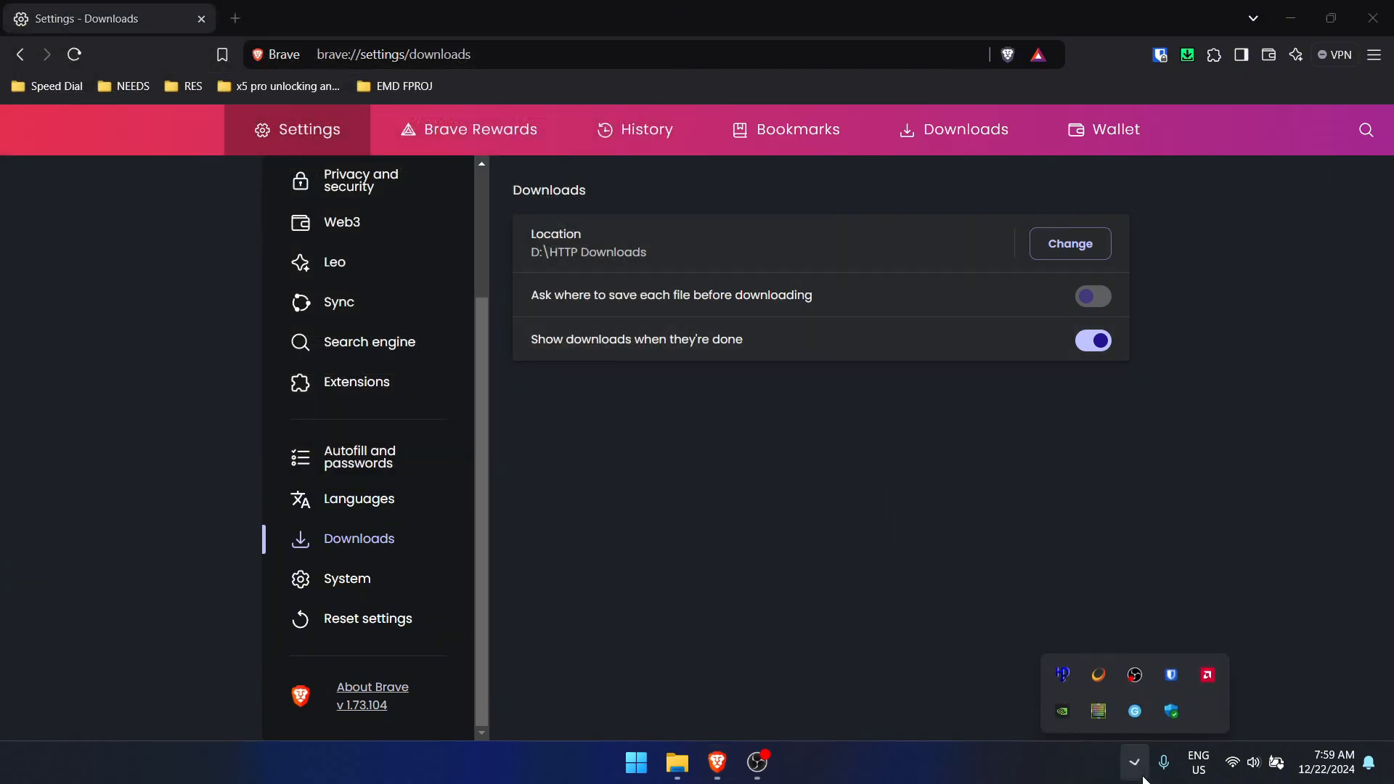
left_click(1066, 670)
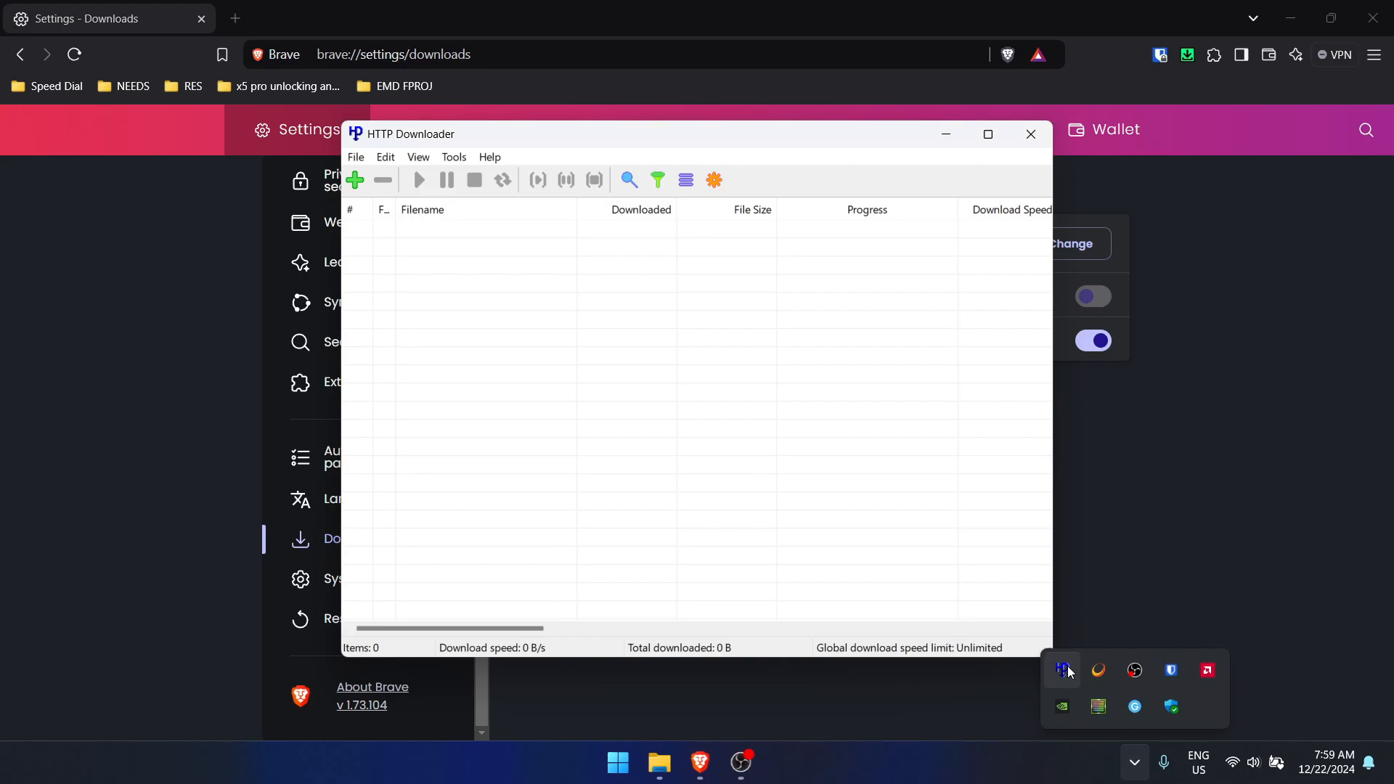
left_click(714, 181)
left_click(396, 355)
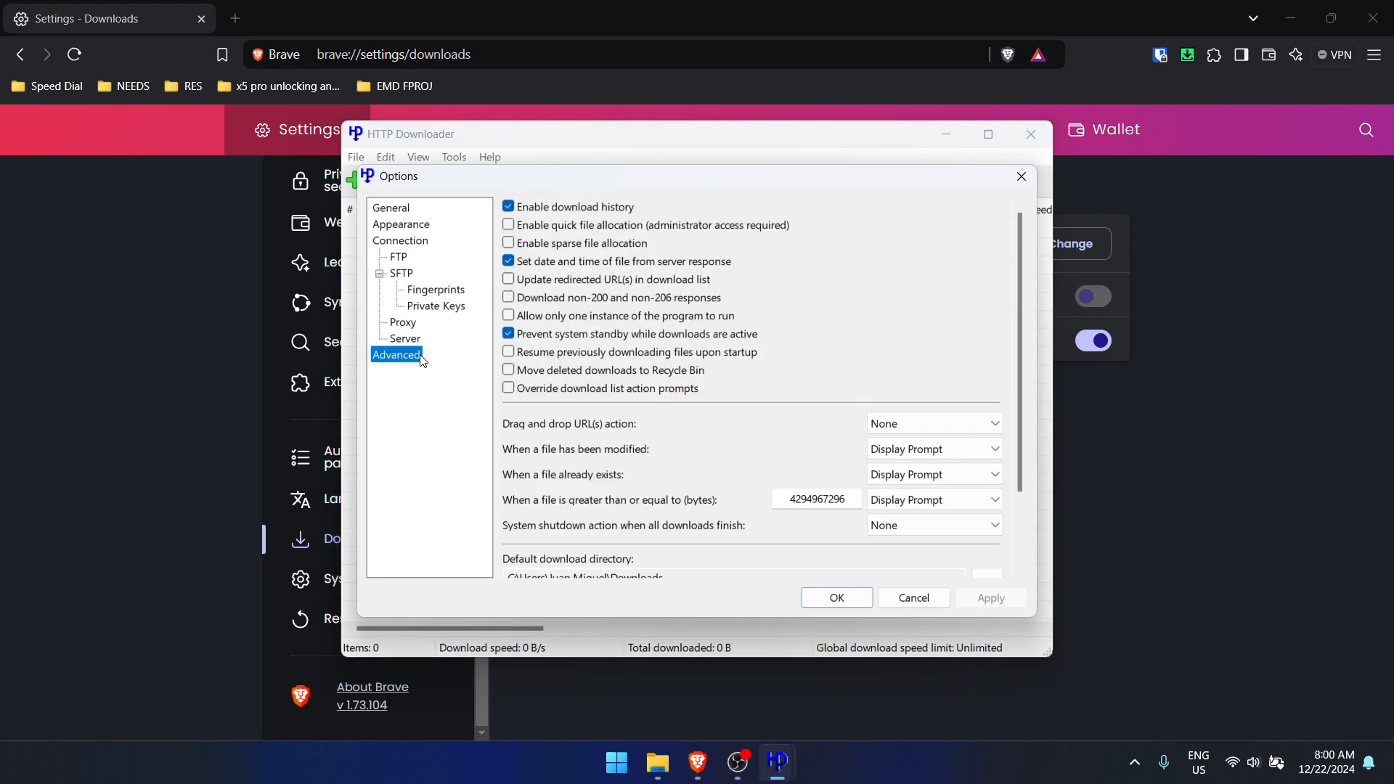
scroll(633, 421, "down", 3)
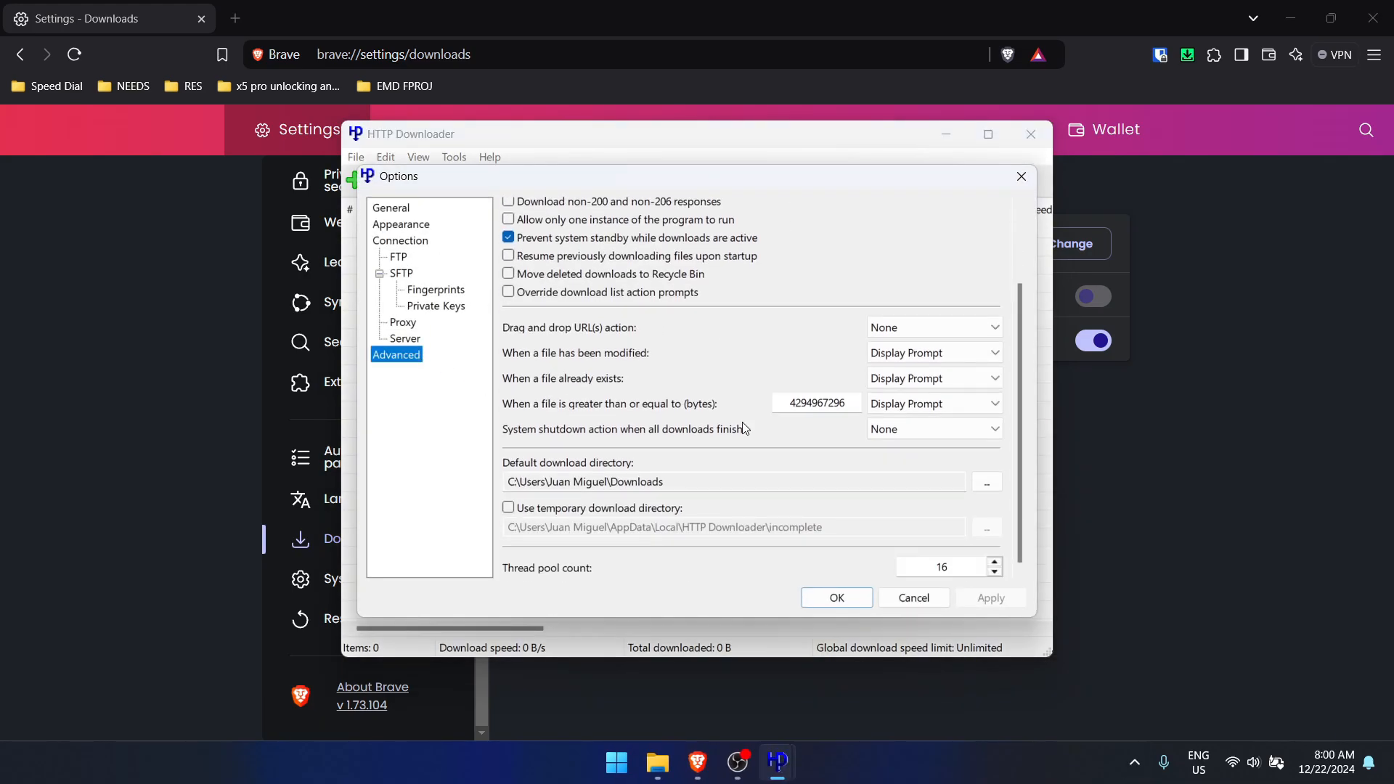
left_click(988, 481)
scroll(432, 465, "down", 2)
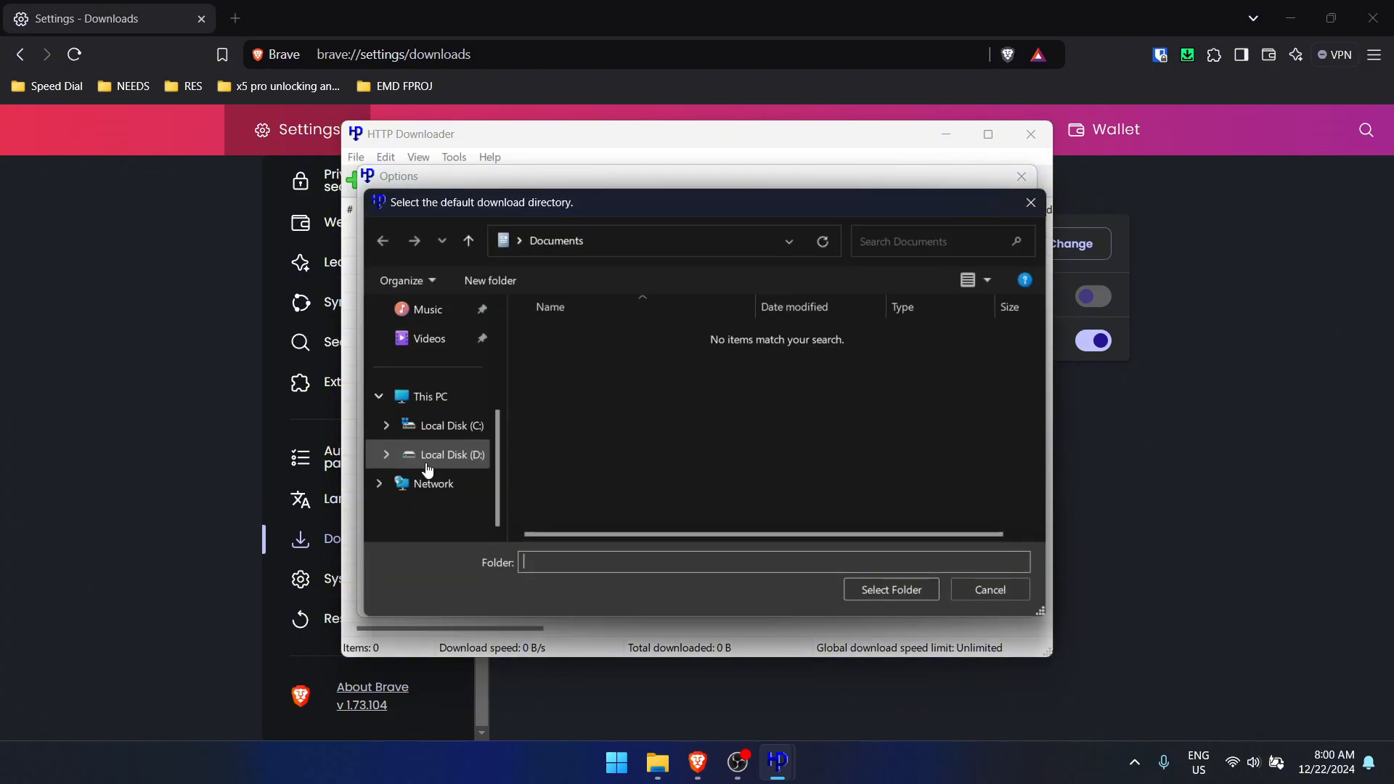
left_click(430, 457)
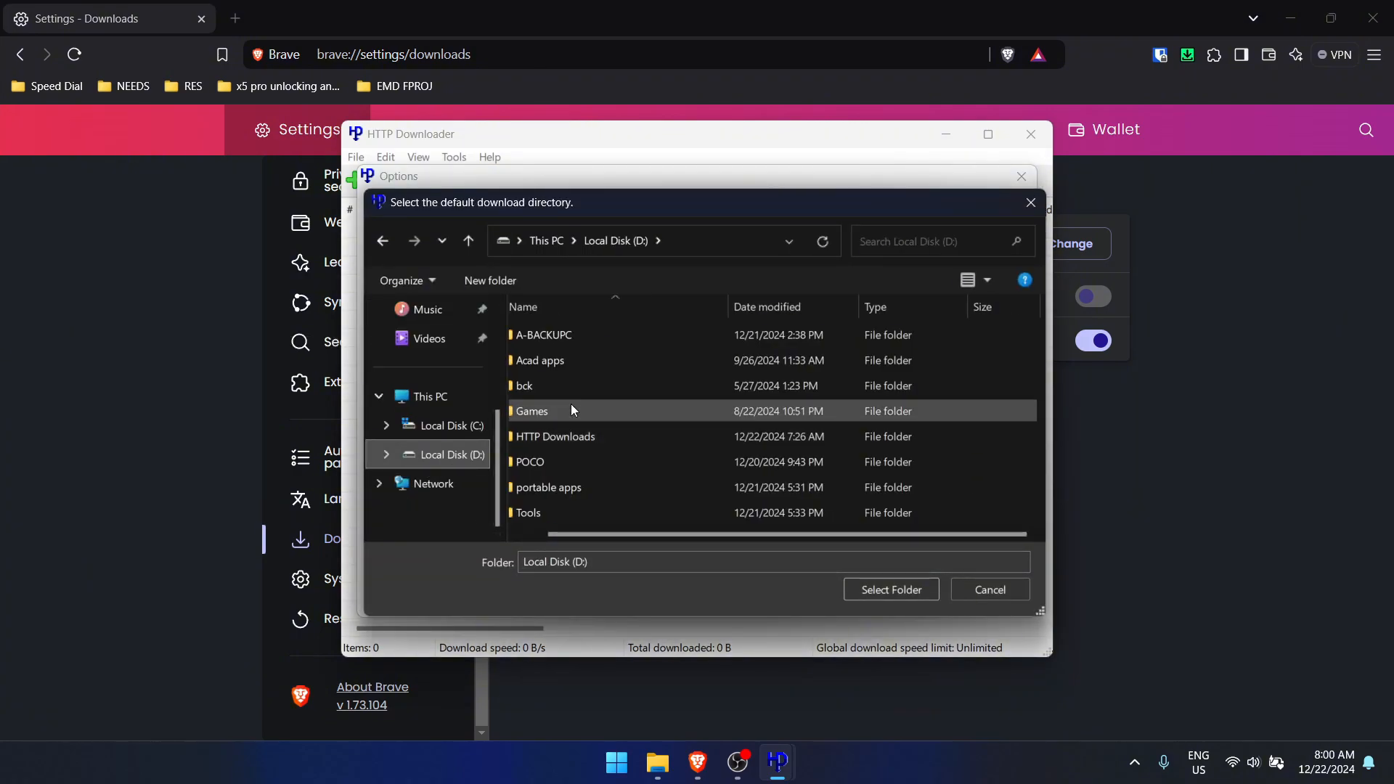
left_click(552, 432)
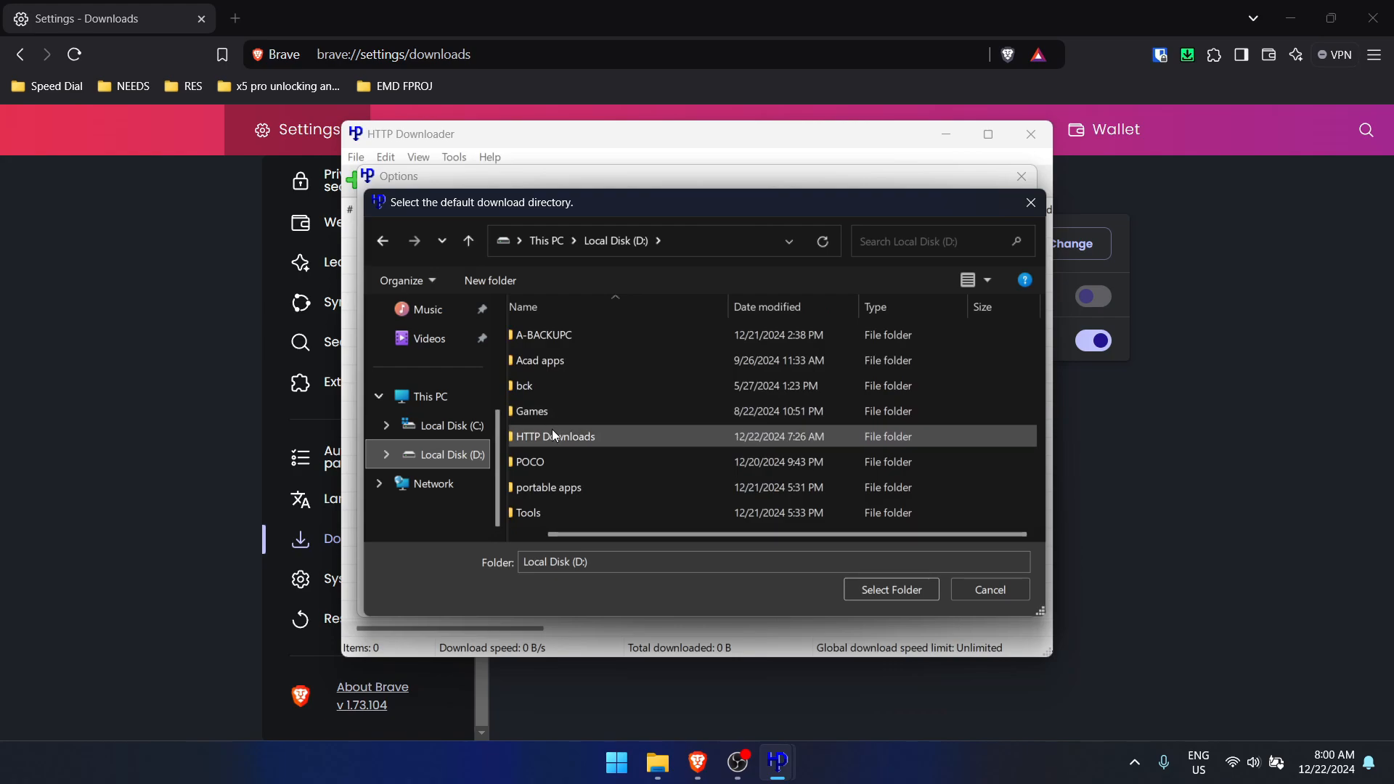
left_click(890, 589)
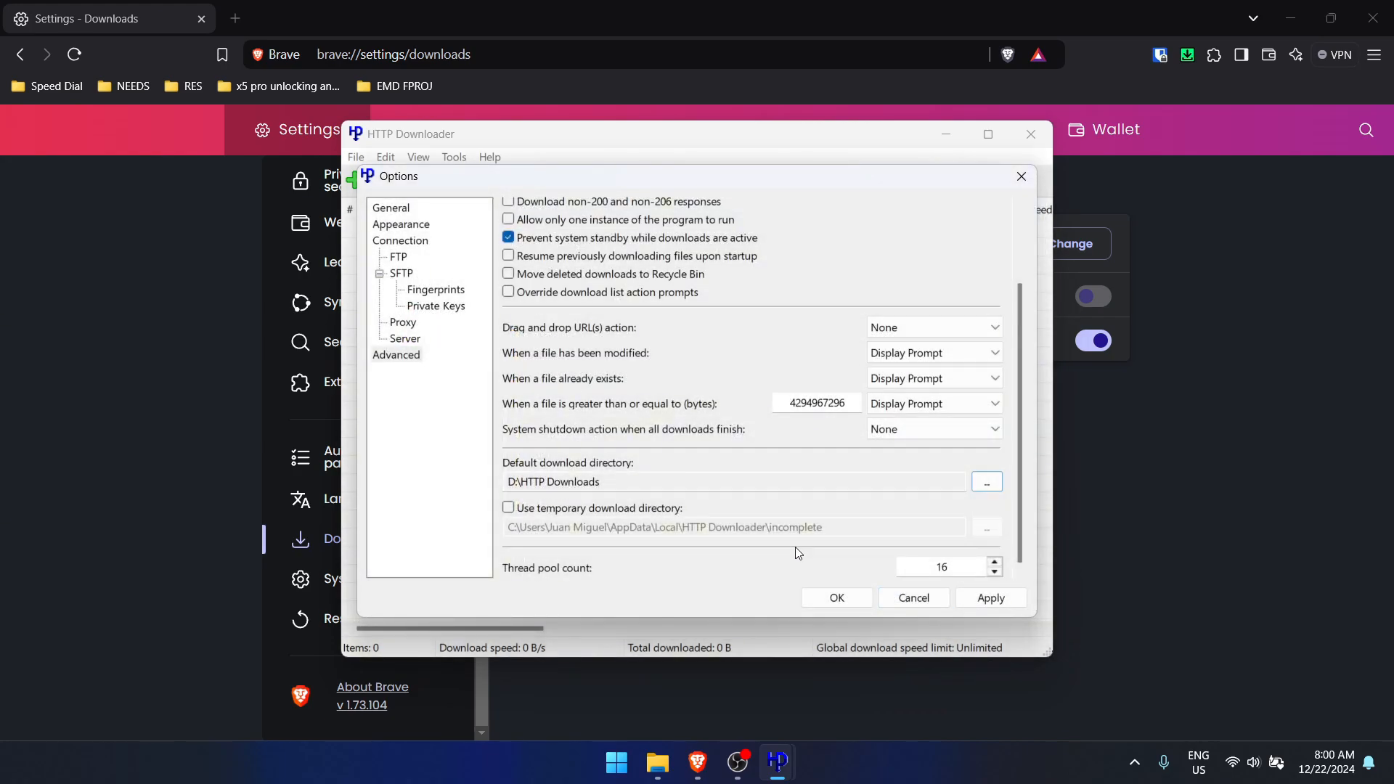
Step: Enable the temporary download directory, set it to D:\HTTP Downloads\Temp, and save the options
left_click(509, 508)
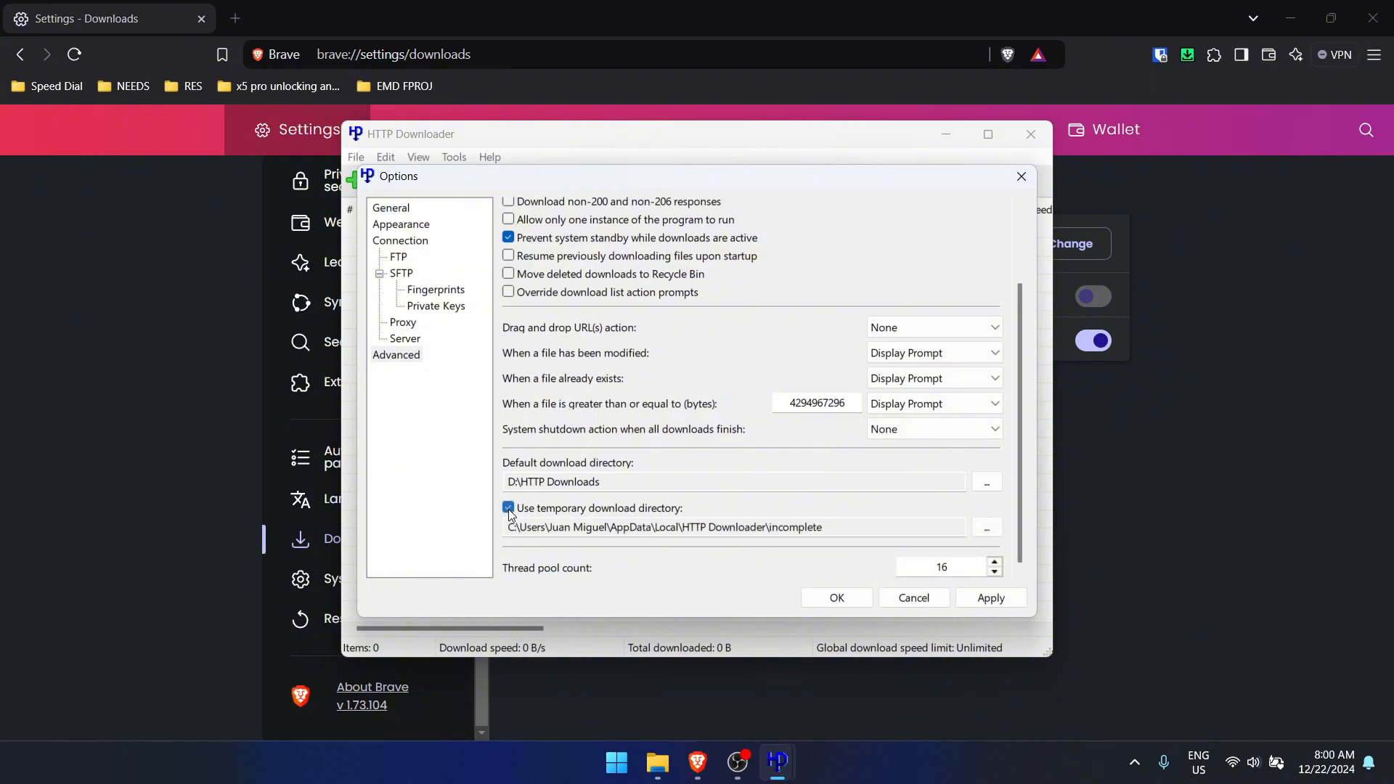
left_click(986, 528)
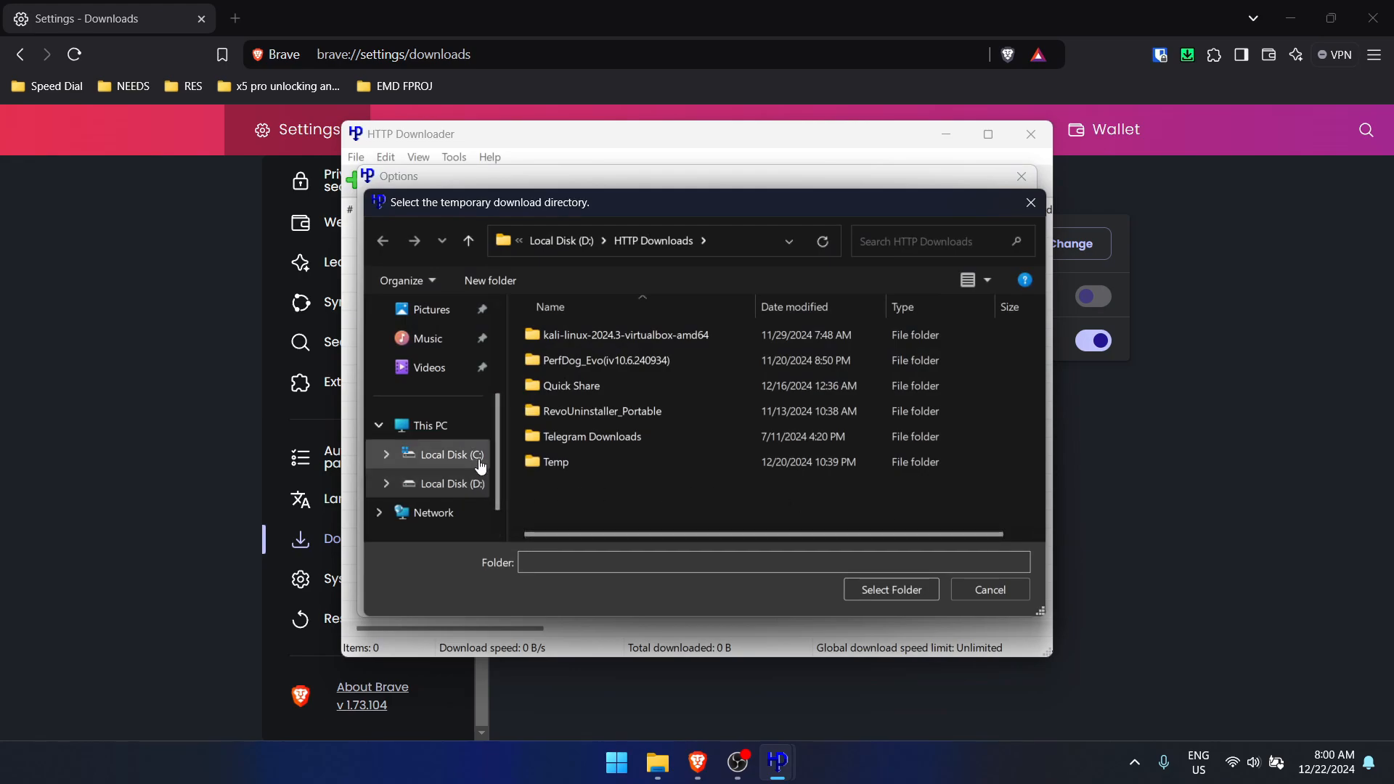
left_click(549, 462)
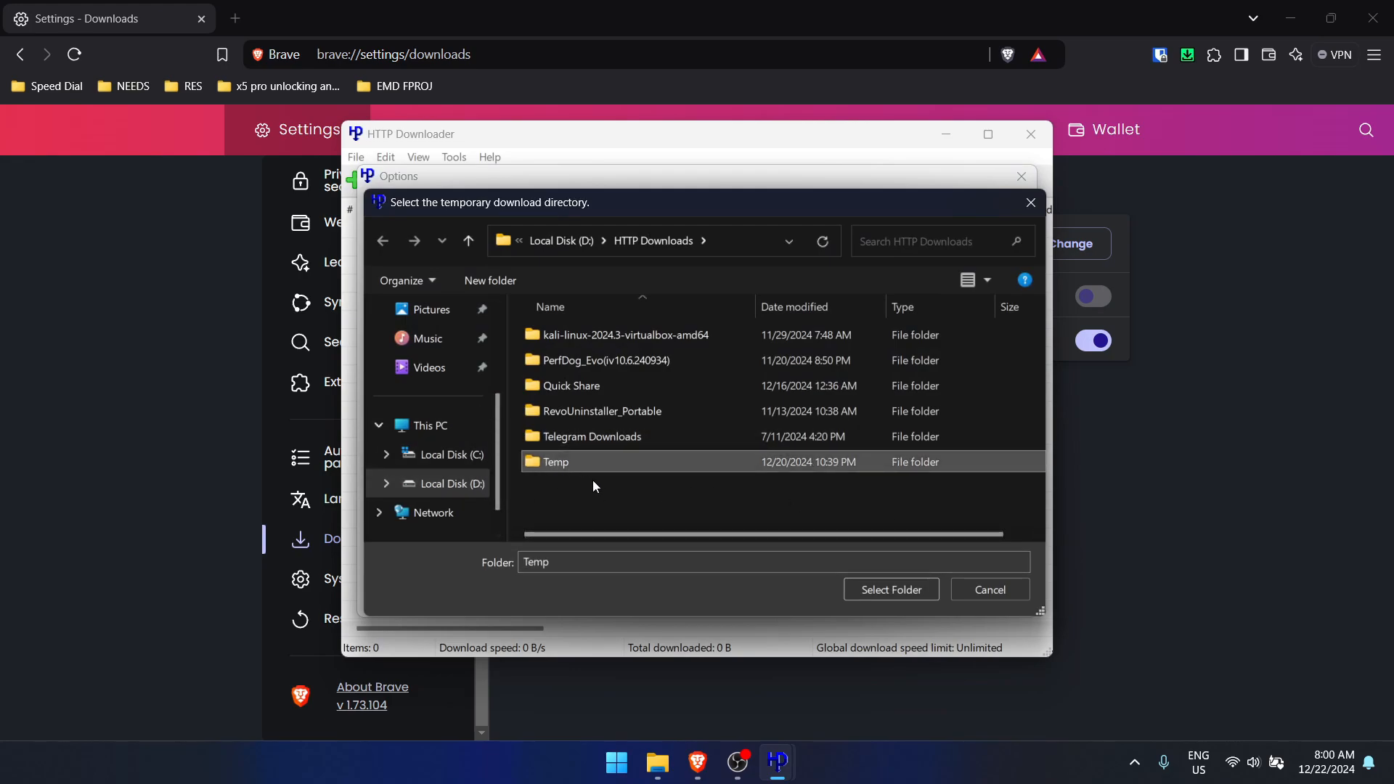
left_click(878, 589)
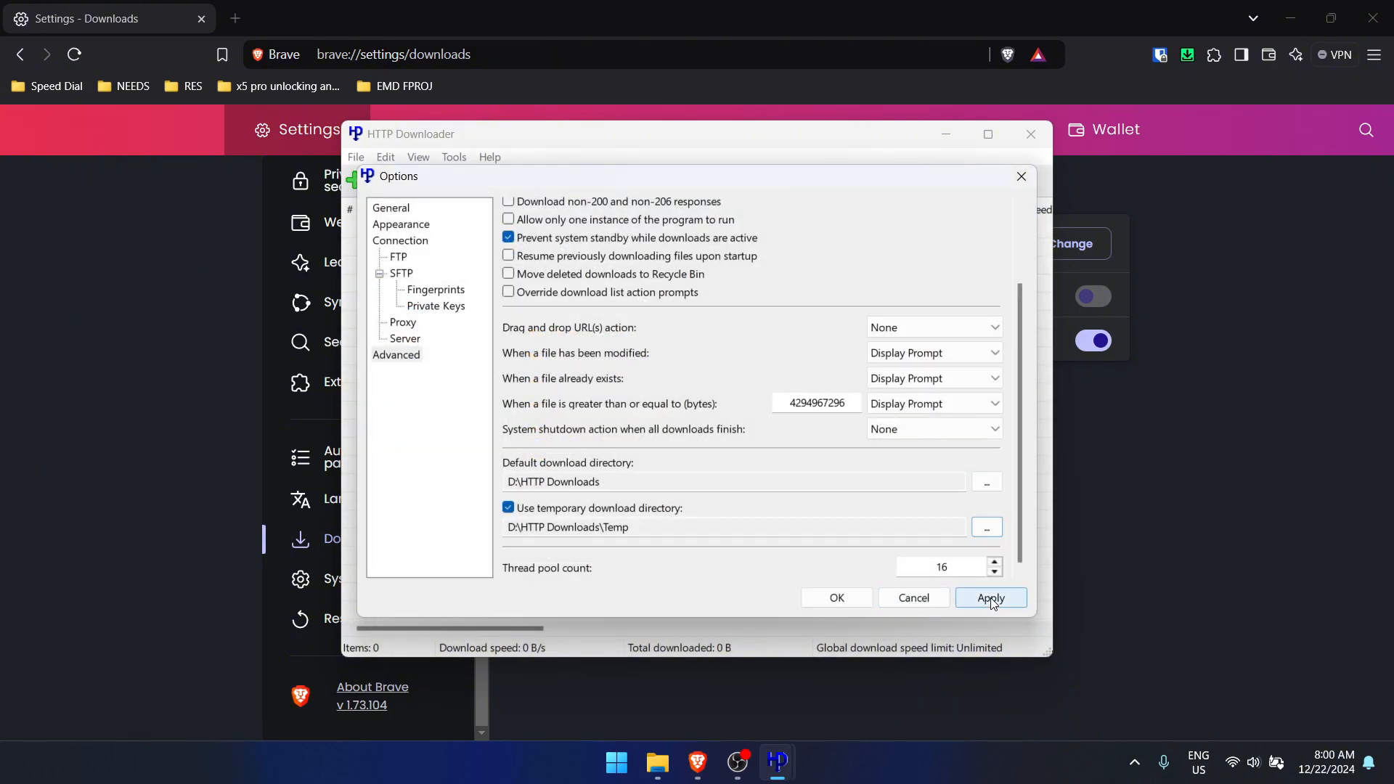
left_click(992, 598)
left_click(849, 595)
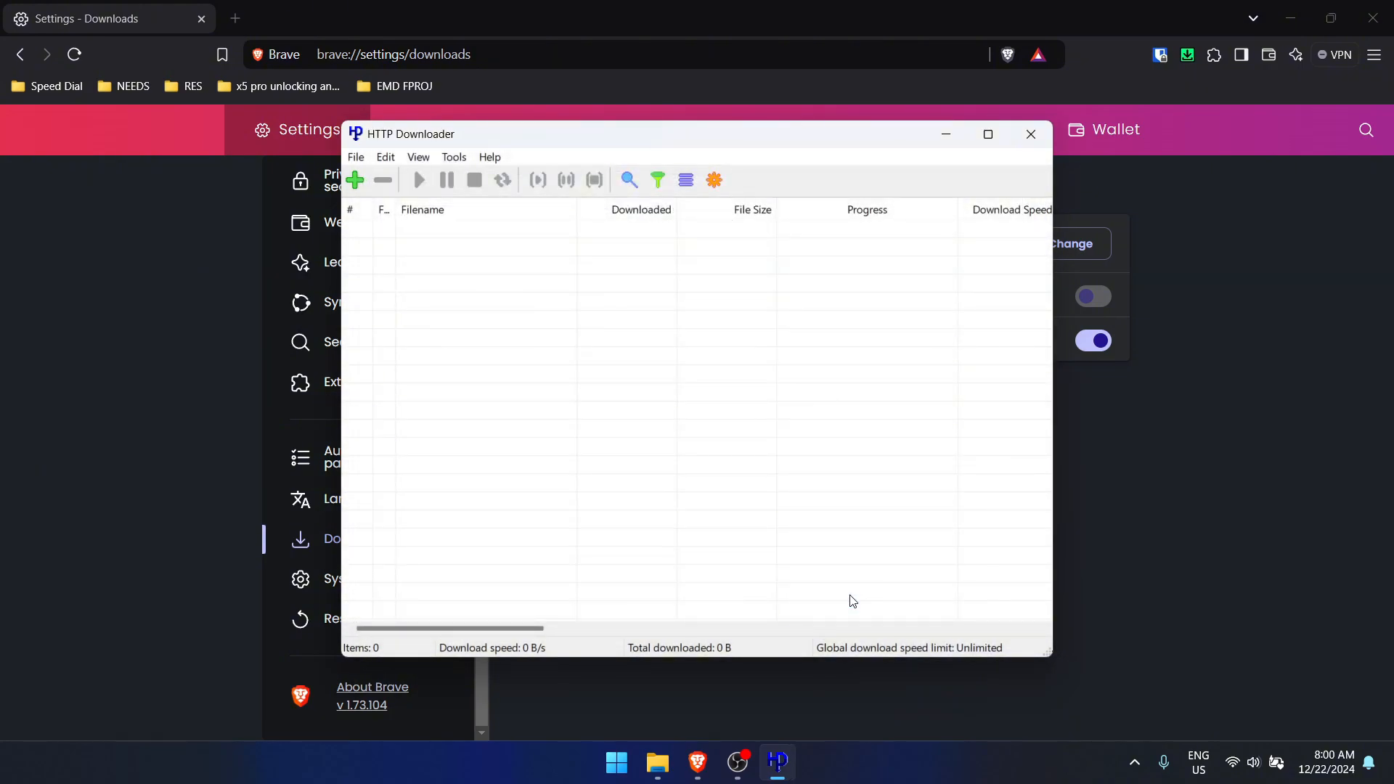